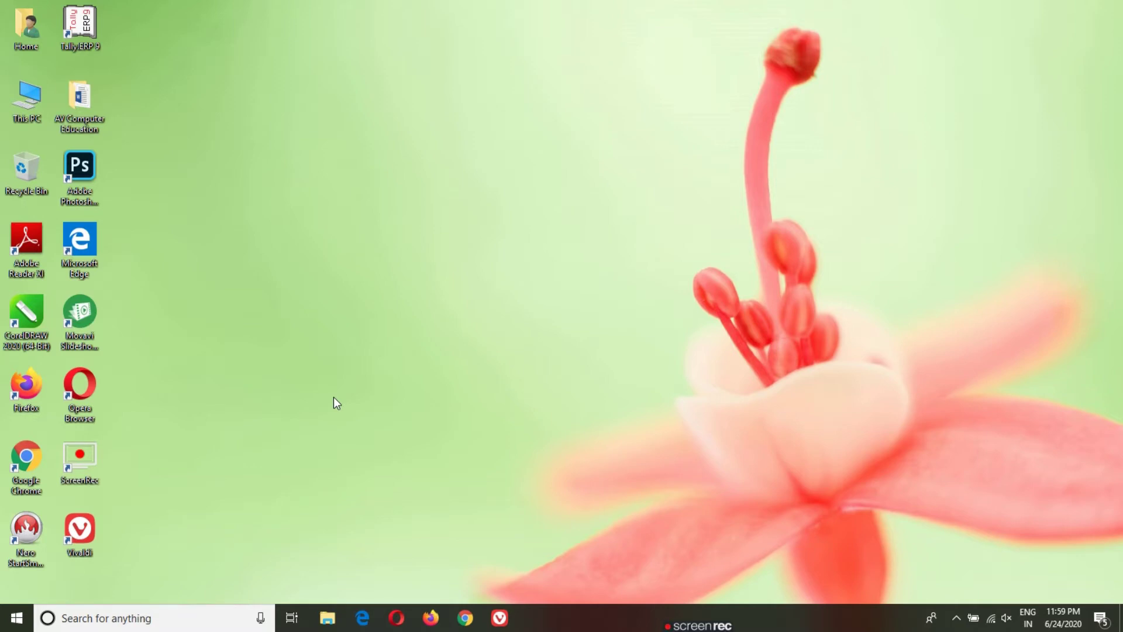
Launch Adobe Photoshop from its desktop icon
double_click(82, 184)
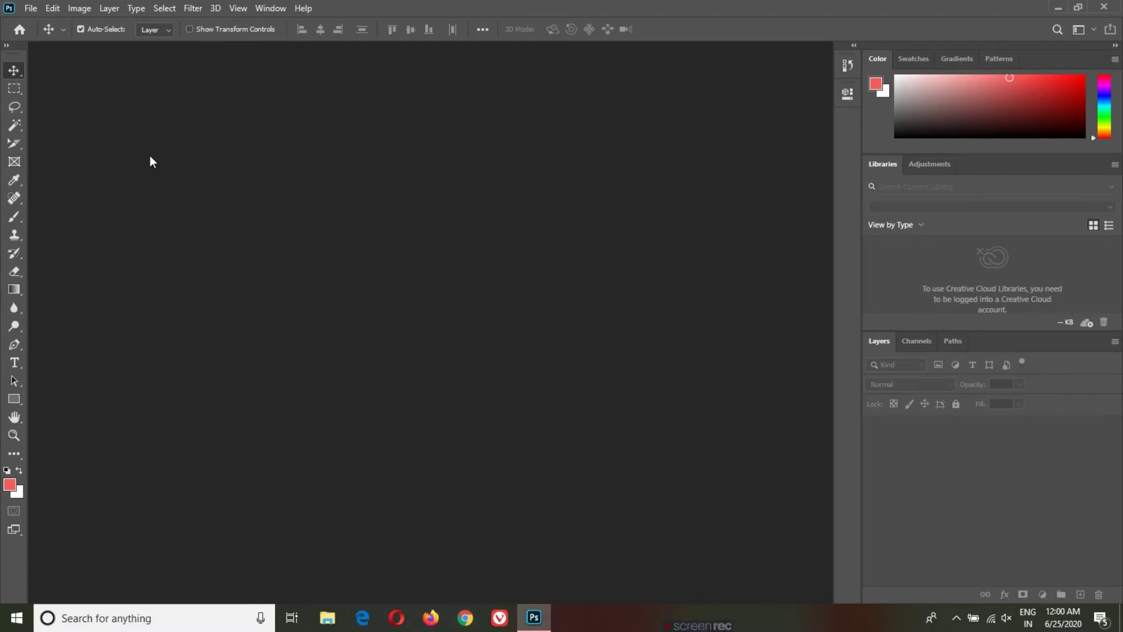
Open IMG-20180618-WA0001.jpg from the Pictures folder via File > Open
click(19, 147)
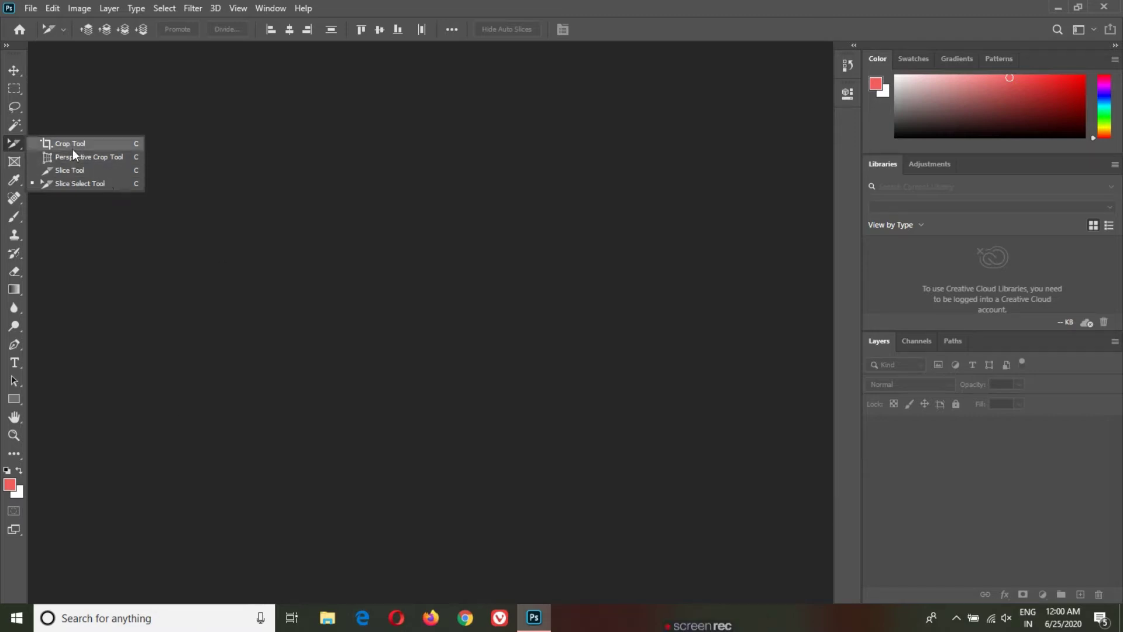
click(31, 8)
click(50, 39)
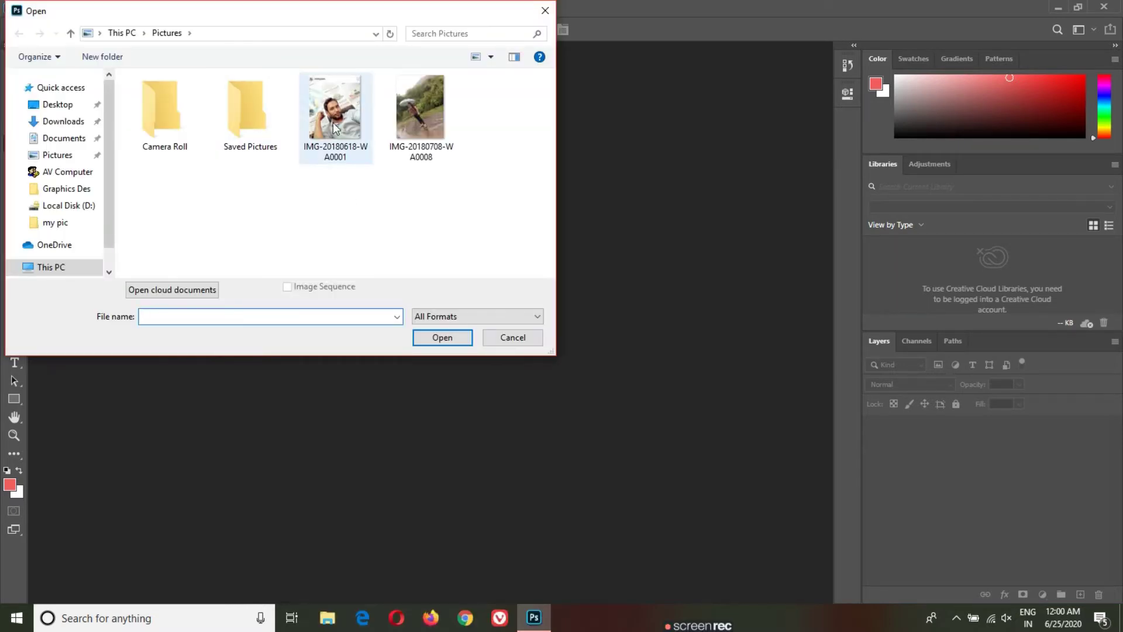
click(336, 127)
click(439, 340)
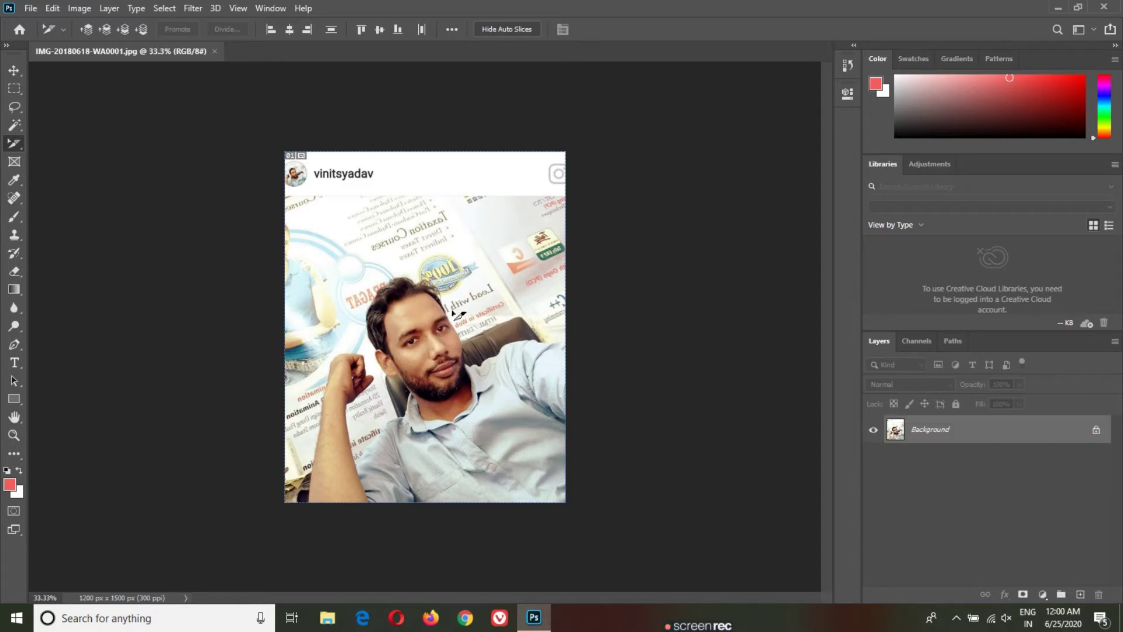
Switch to the Crop Tool and set its preset to Ratio
right_click(19, 143)
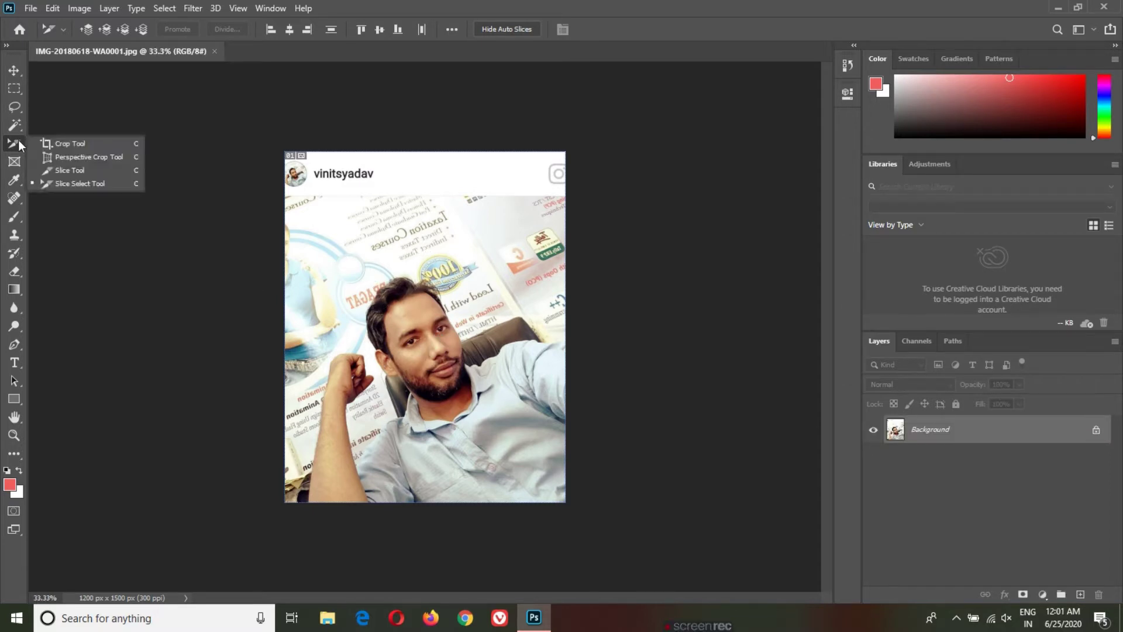
click(69, 144)
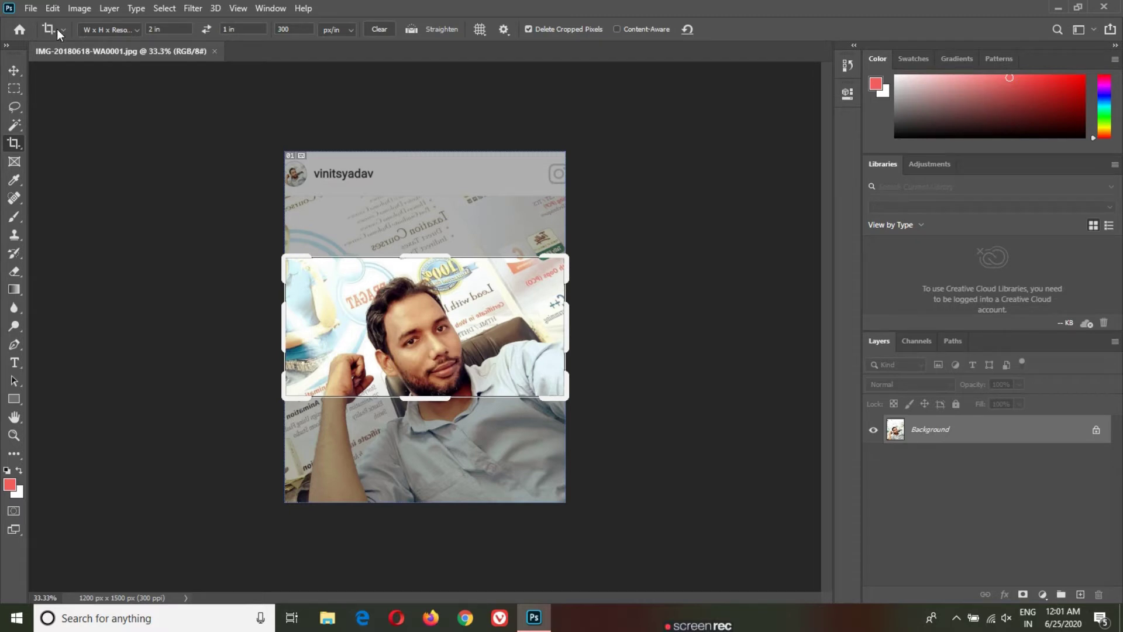
click(133, 30)
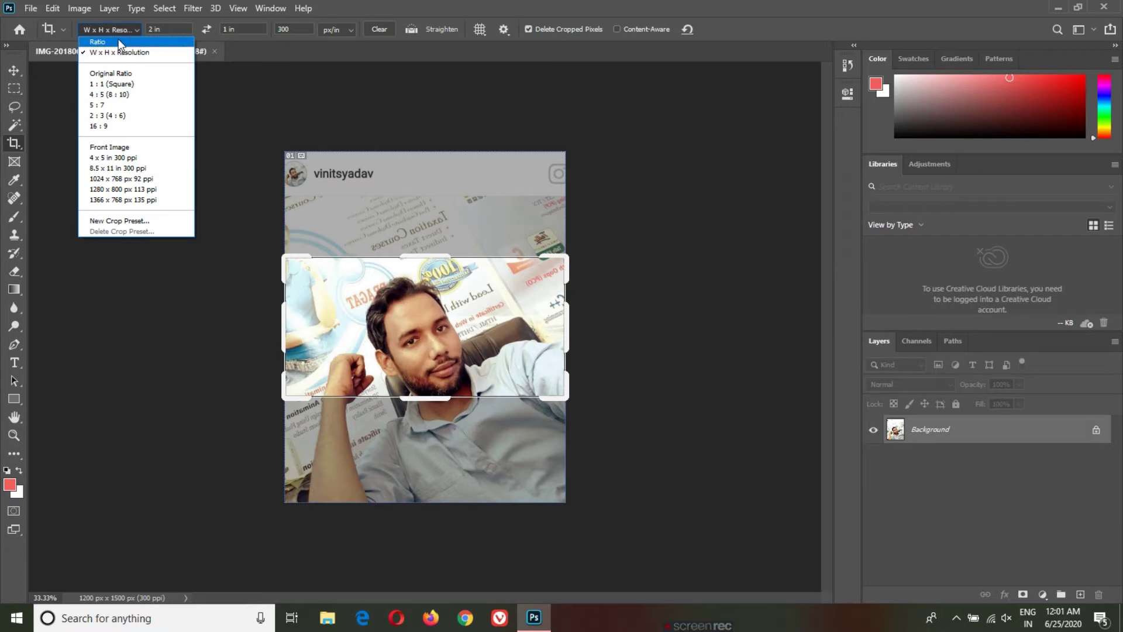
click(97, 42)
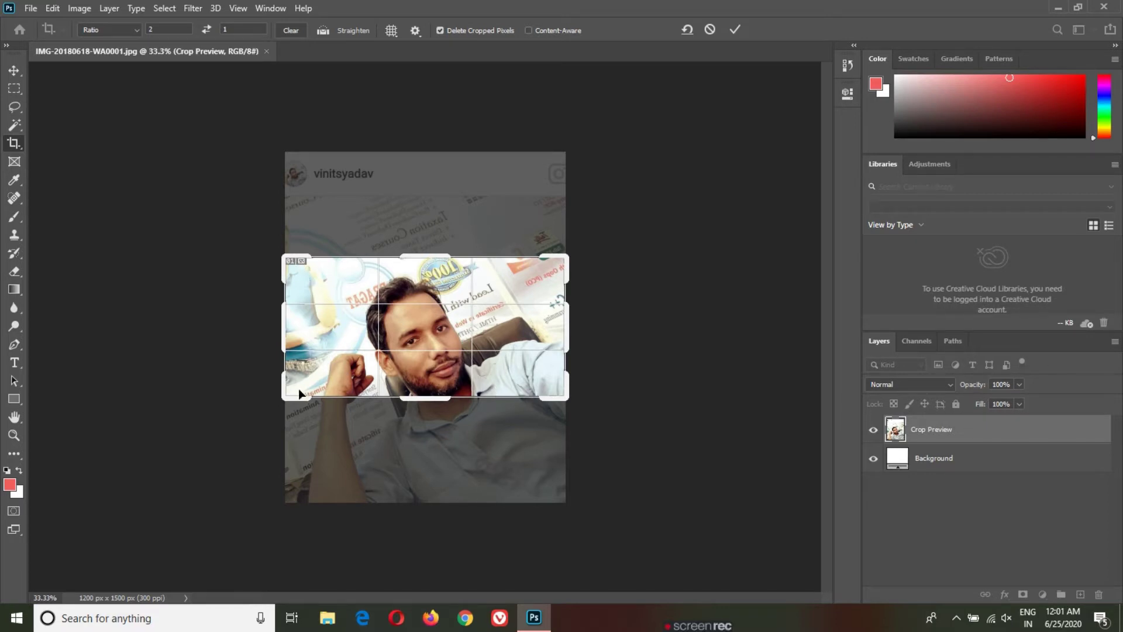
Crop to a 1:1 ratio with Delete Cropped Pixels kept on, giving 1200 × 1200 px
click(169, 33)
text(12)
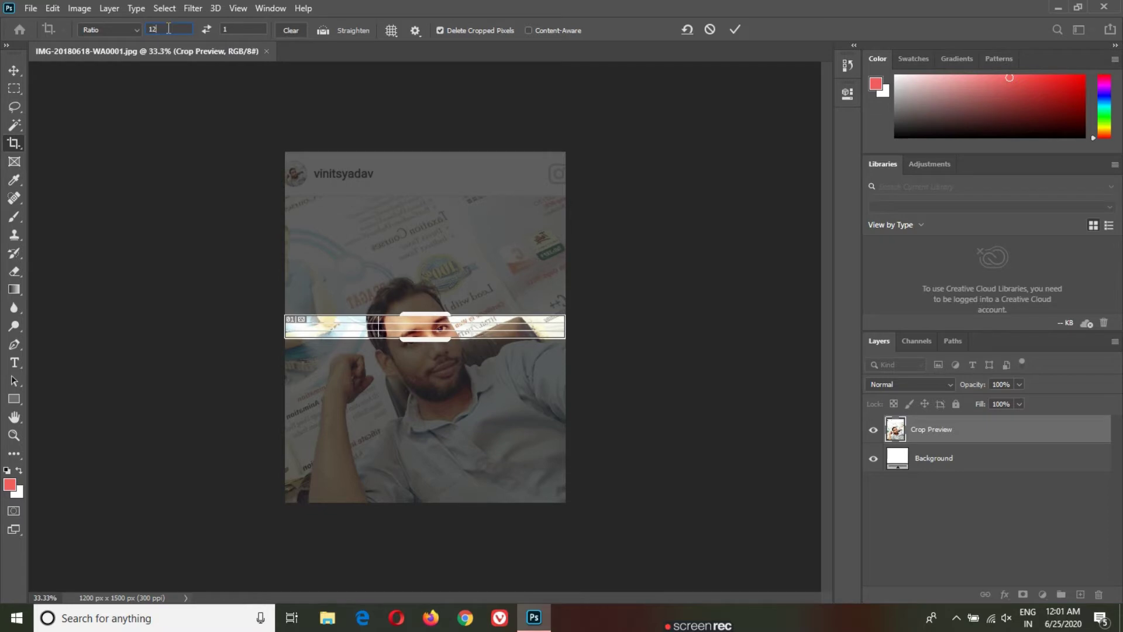
key(BackSpace)
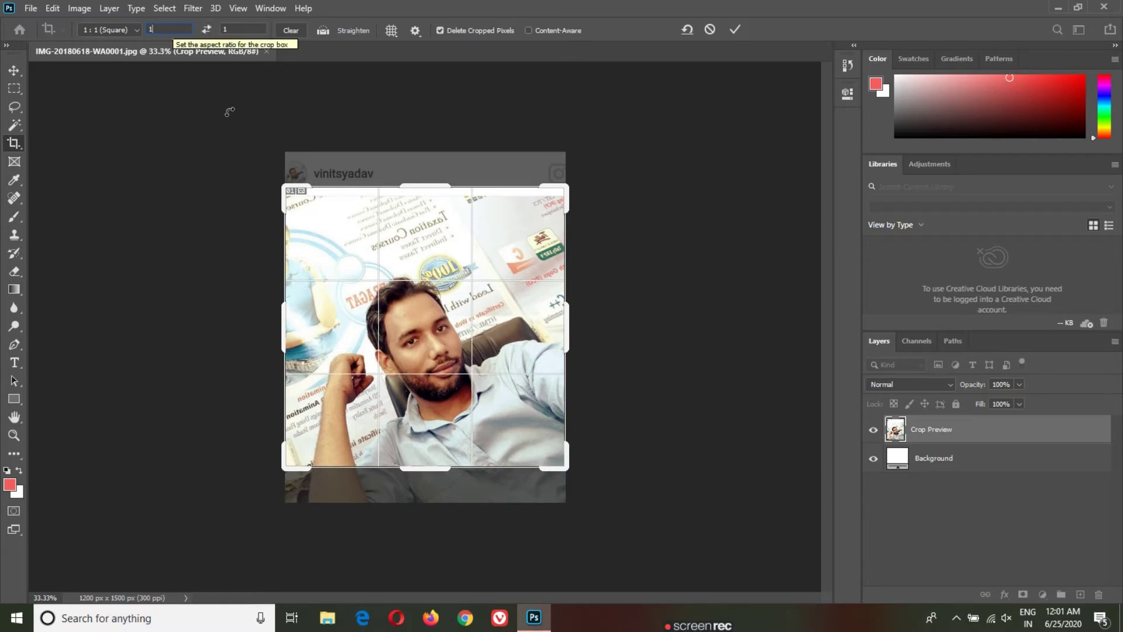
key(BackSpace)
key(Tab)
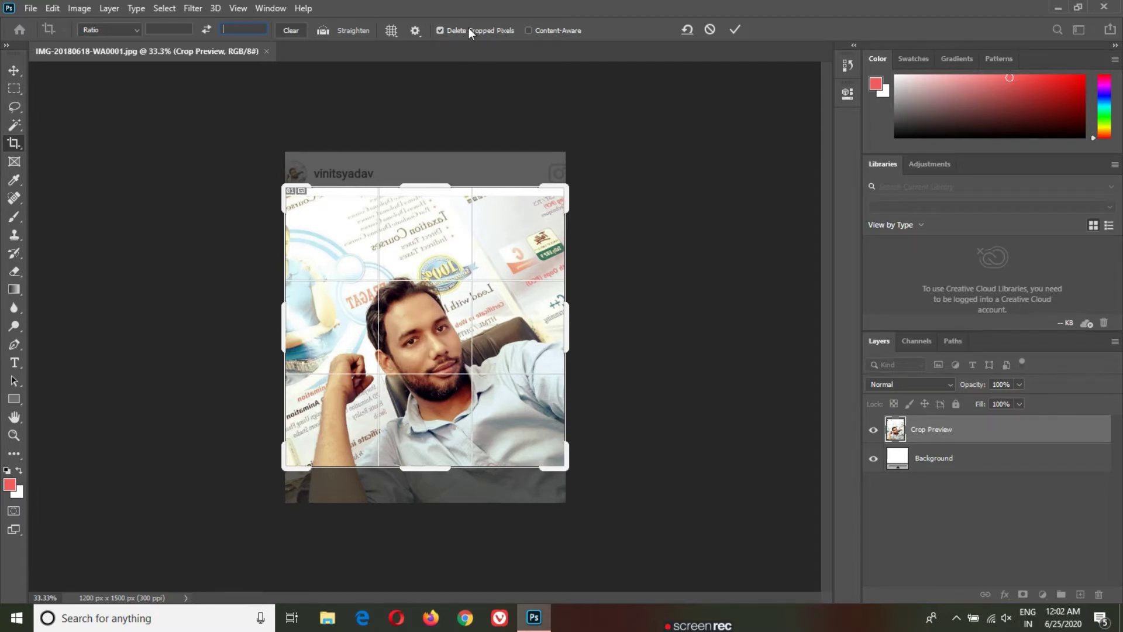
click(447, 28)
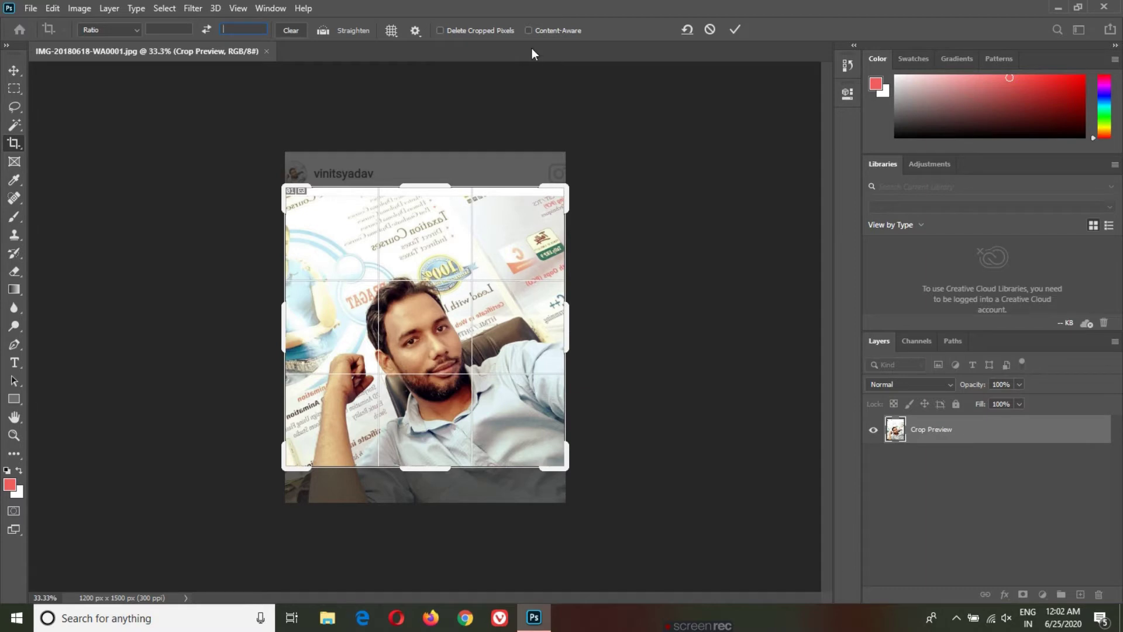
click(462, 33)
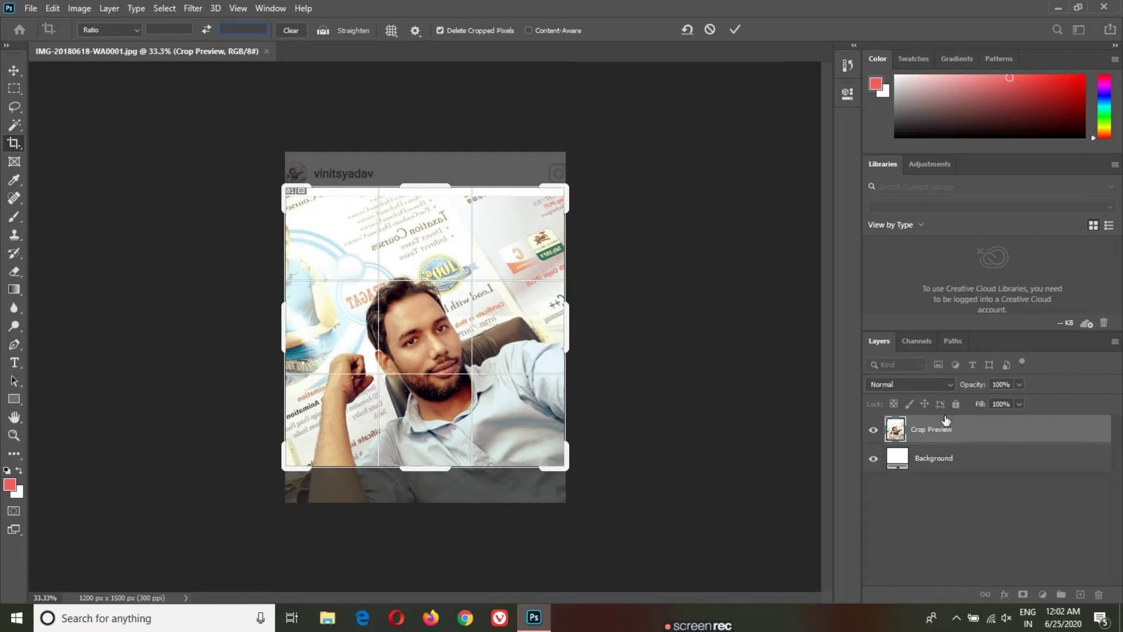
click(742, 32)
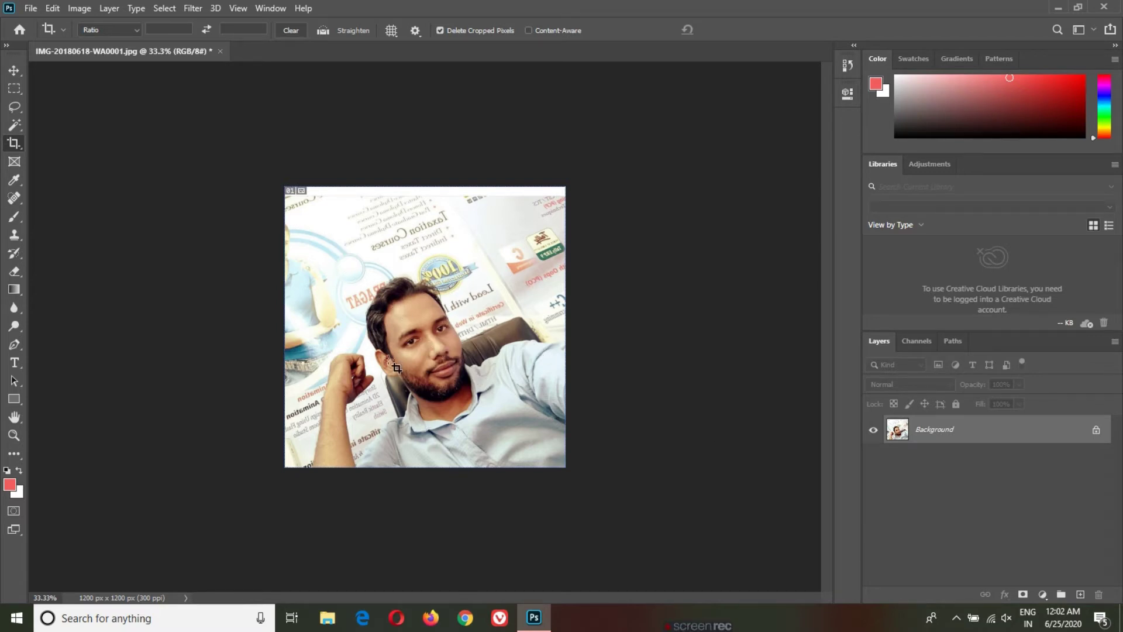
drag(339, 273, 442, 366)
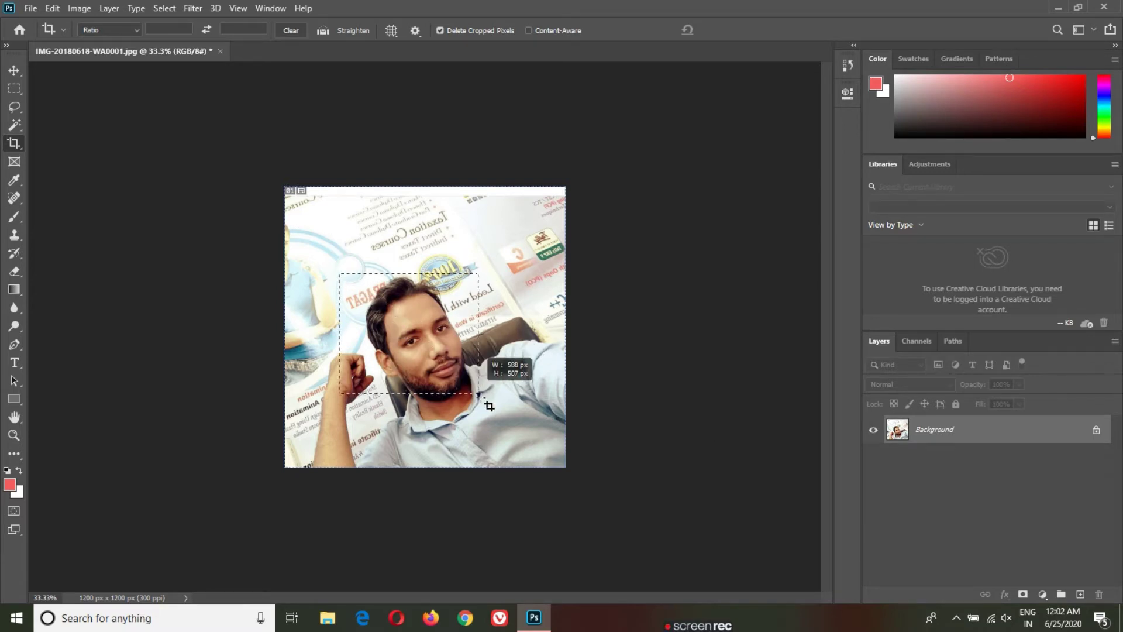
drag(442, 367, 383, 307)
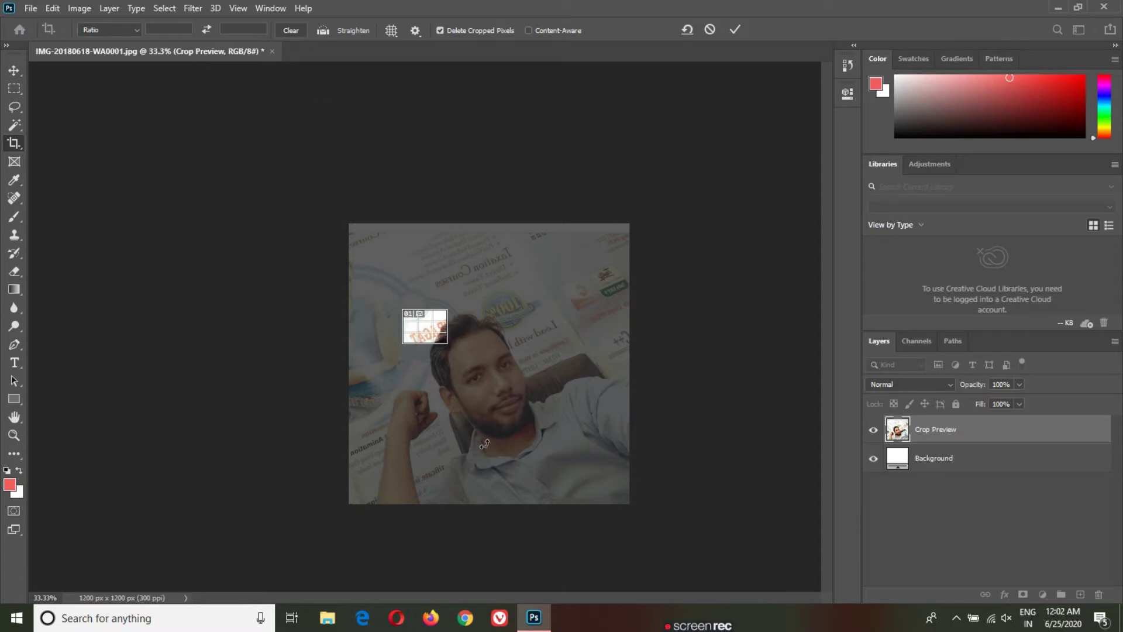
key(Escape)
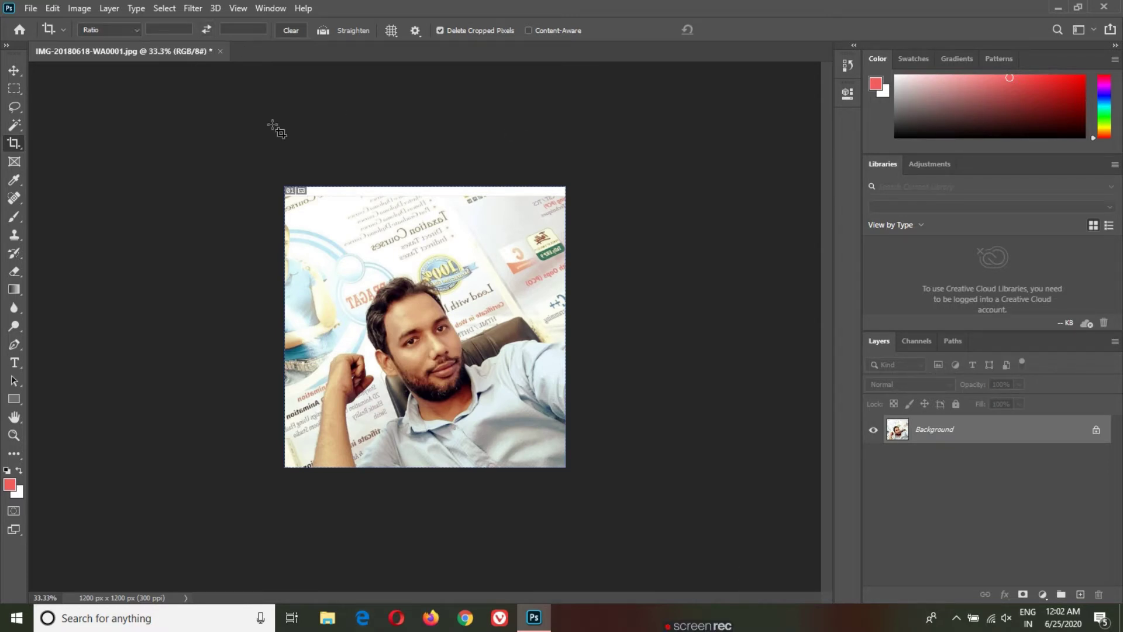
drag(368, 264, 484, 391)
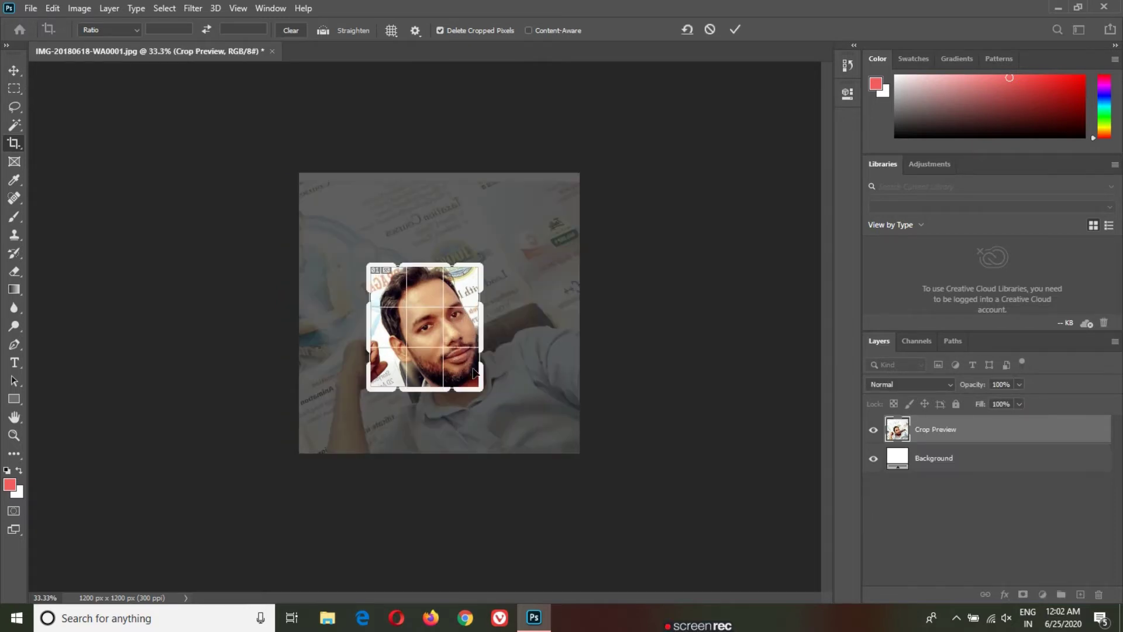
double_click(473, 373)
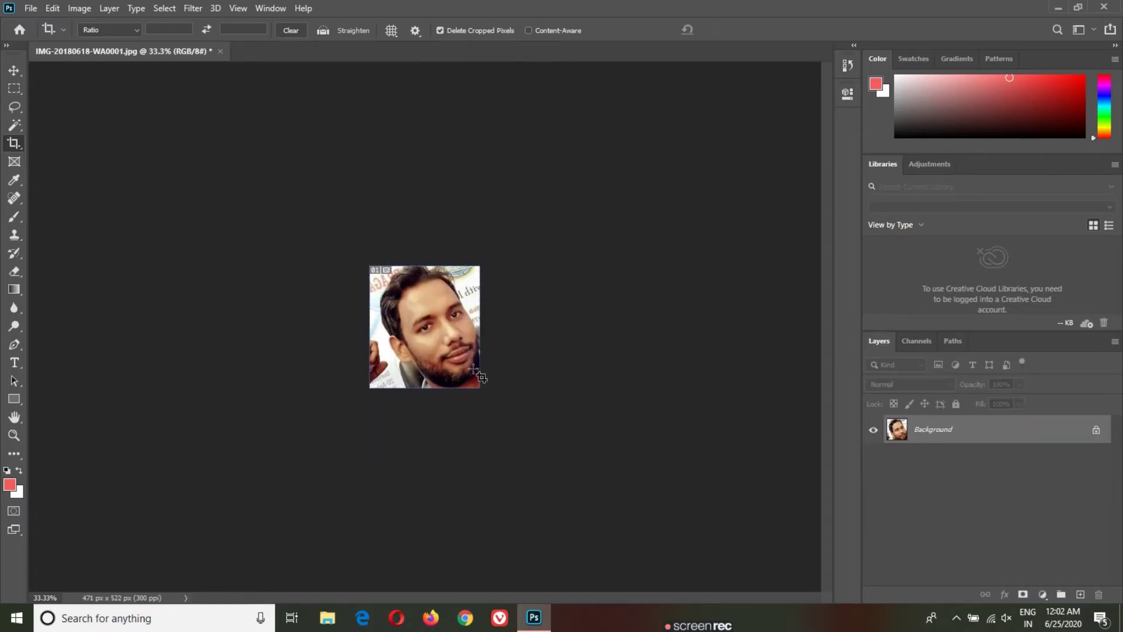
key(ctrl)
key(ctrl+z)
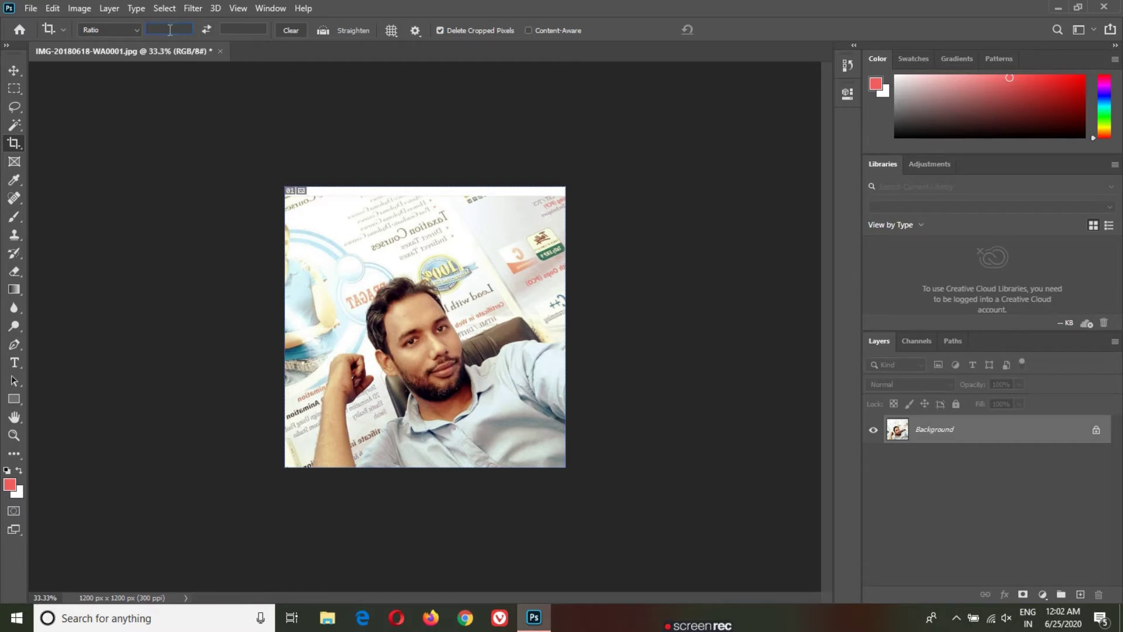
Apply a 2:2 square crop to the selfie
text(2)
click(240, 28)
text(2)
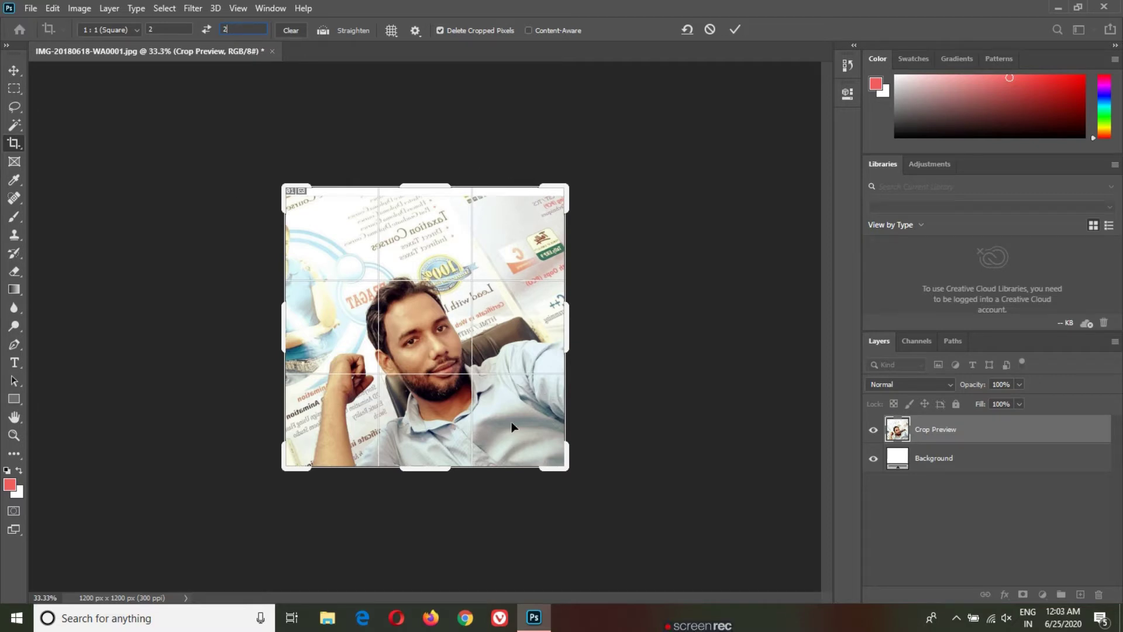
click(735, 30)
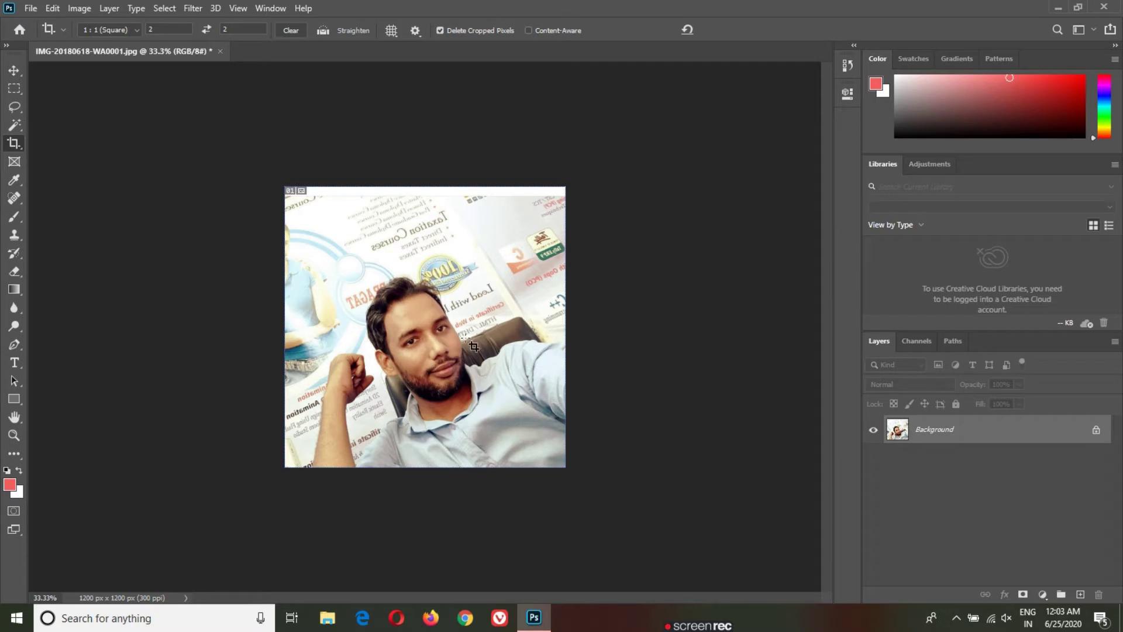
Commit a 4:4 ratio crop with Content-Aware filling turned on
click(171, 29)
text(4)
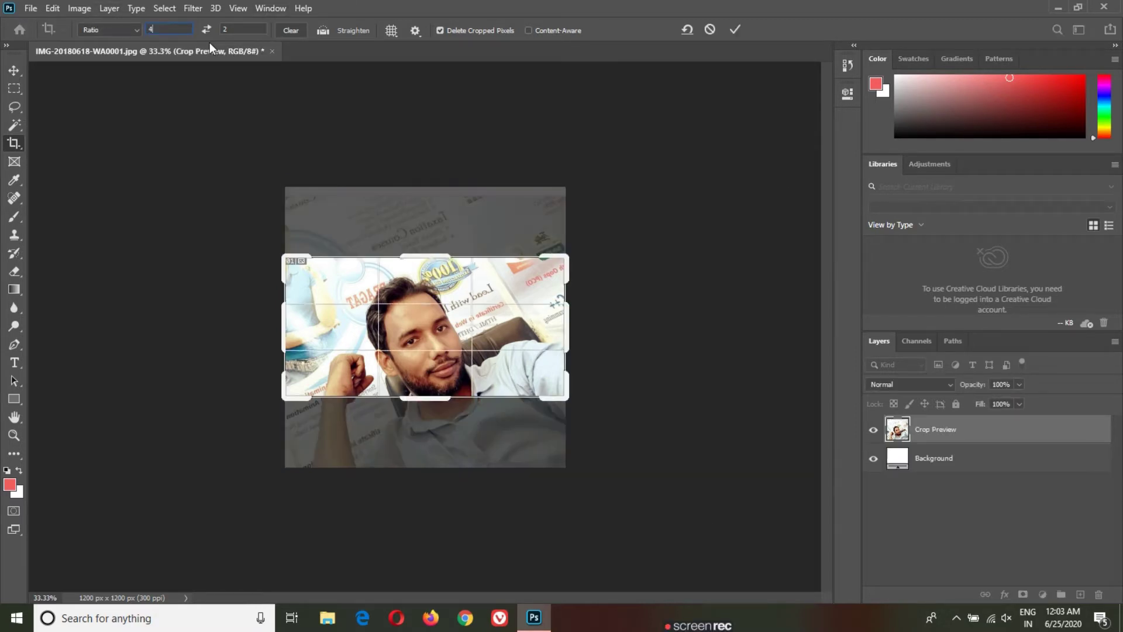
key(Tab)
text(4)
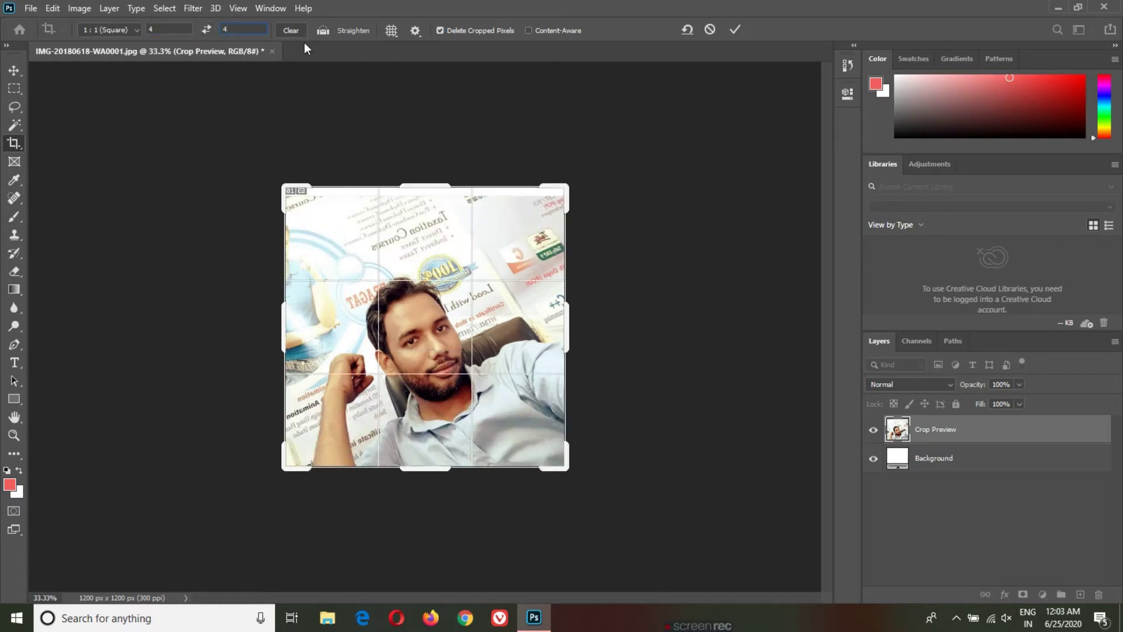
click(393, 34)
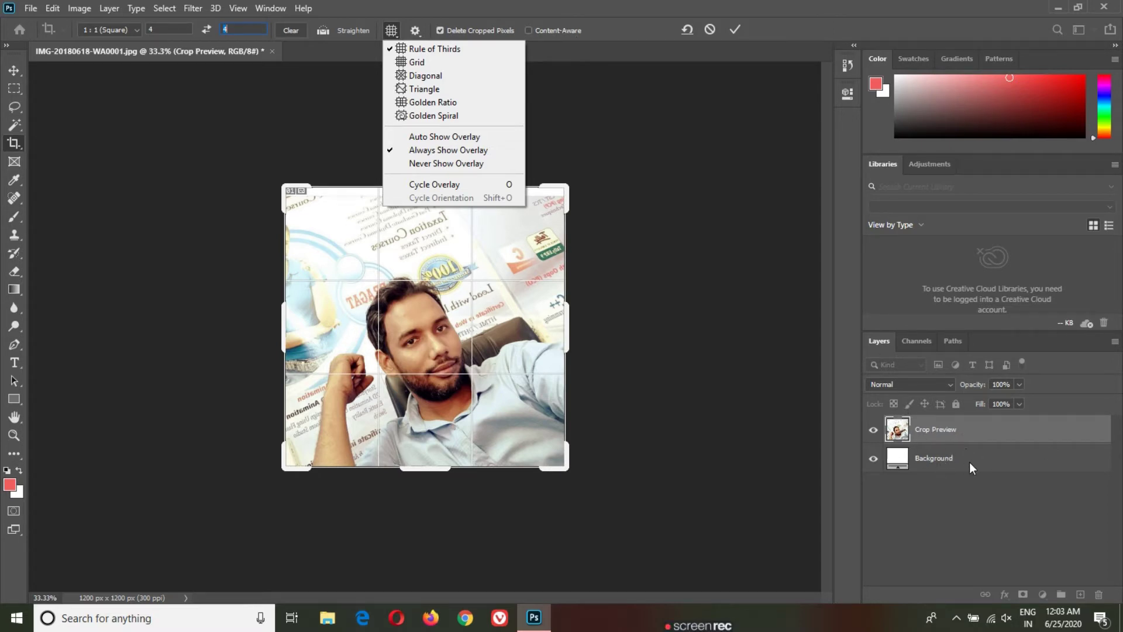
click(548, 32)
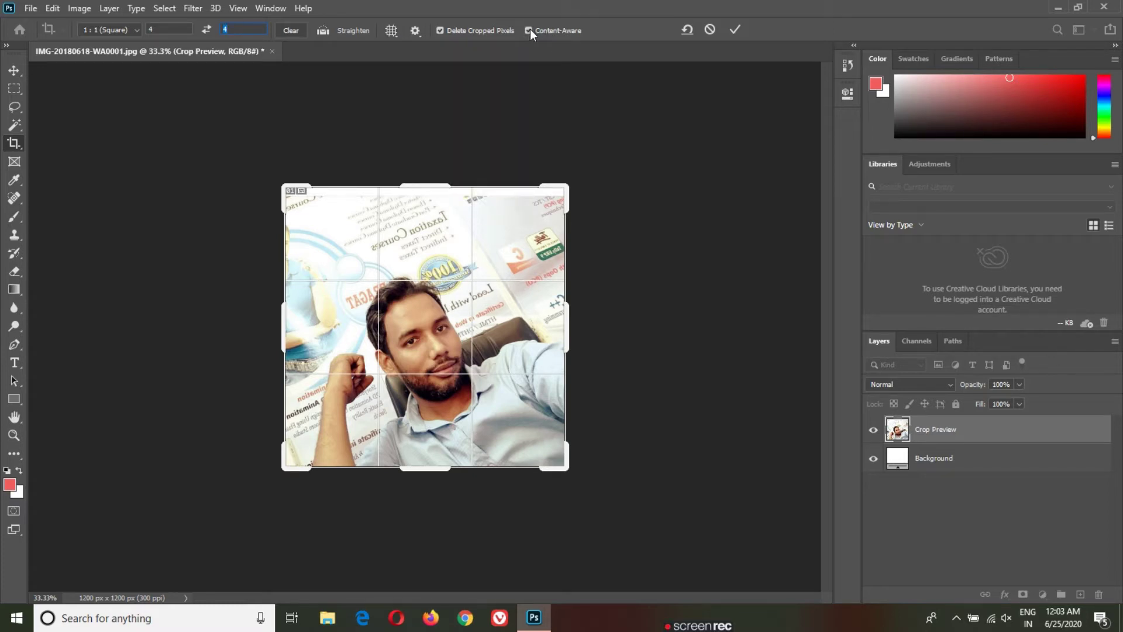
click(731, 30)
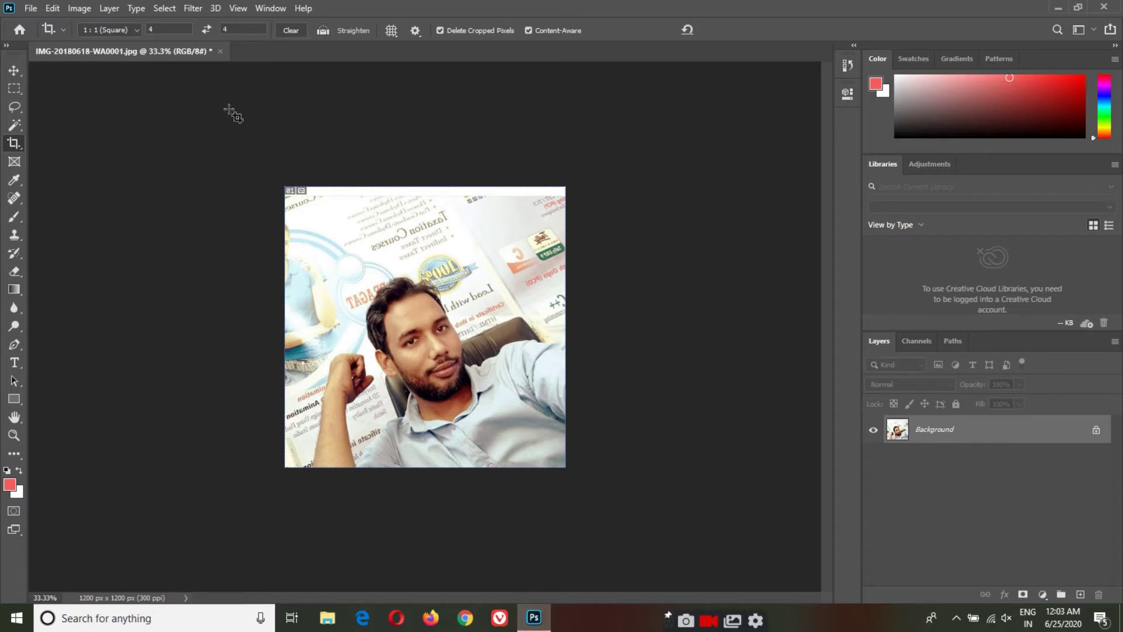
Save the crop settings as a new preset named with the user's name plus '2x2 300'
click(138, 31)
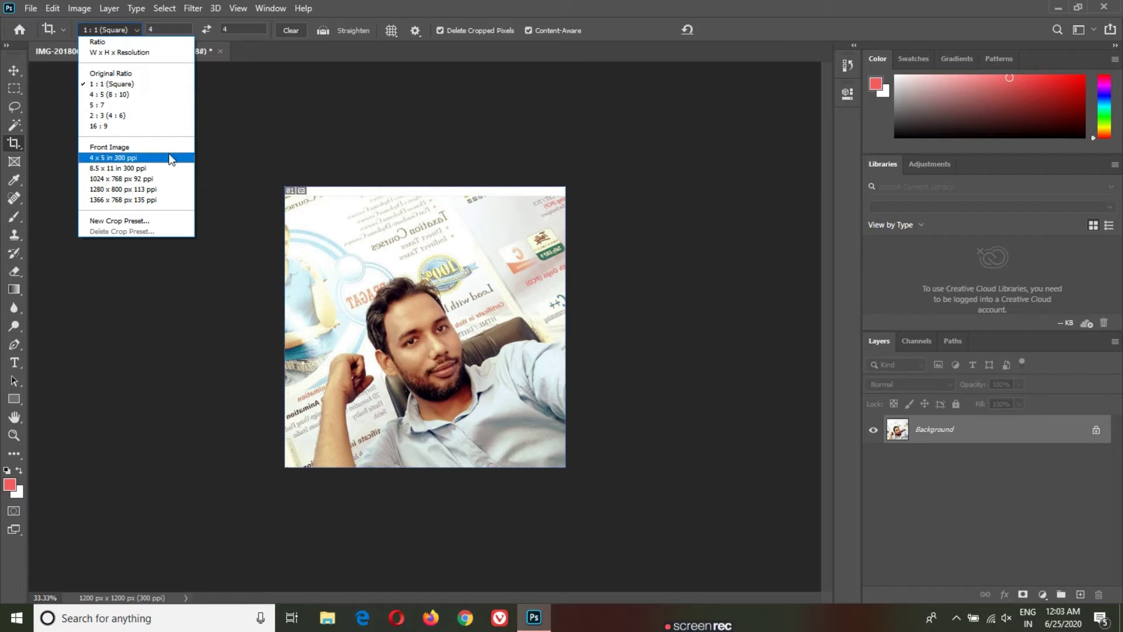
click(106, 221)
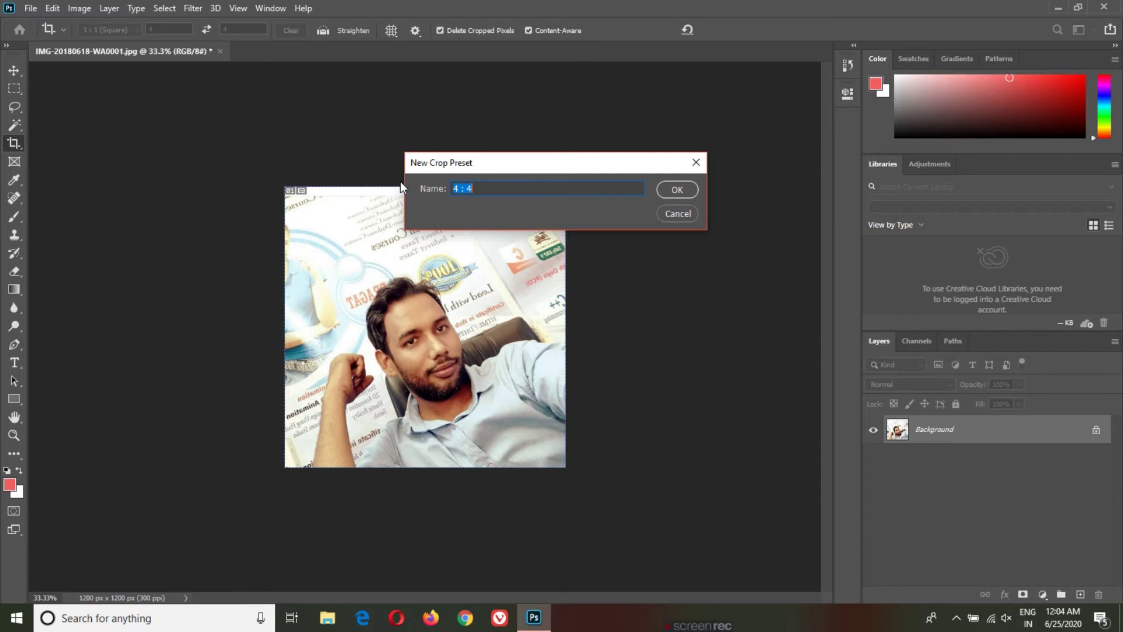
text(v)
text(init)
text( 2x2 300)
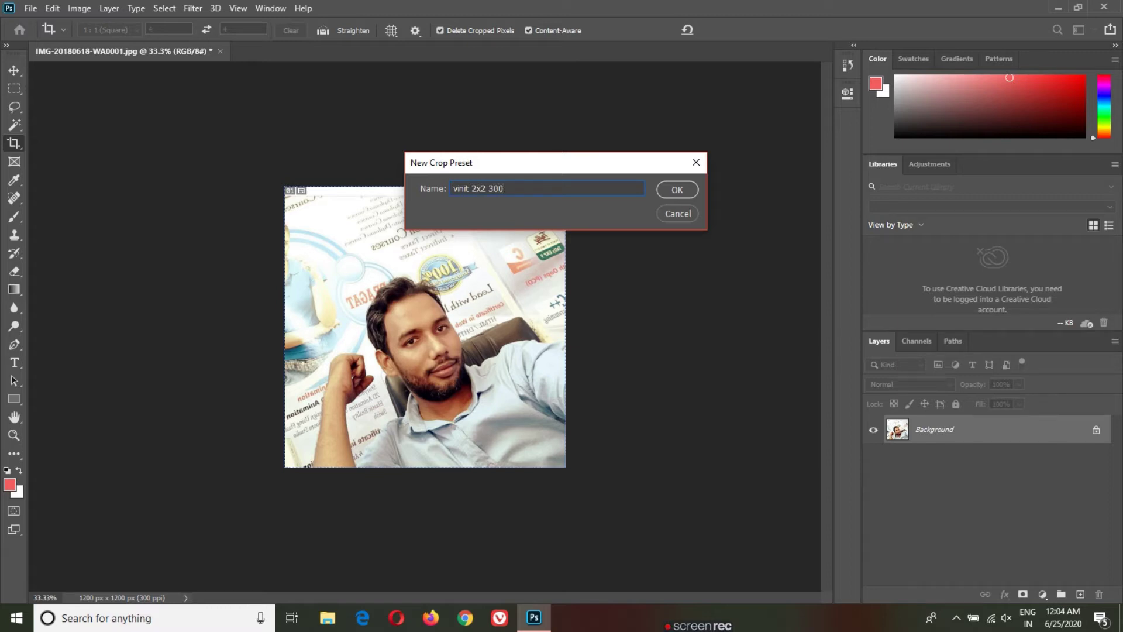
click(678, 190)
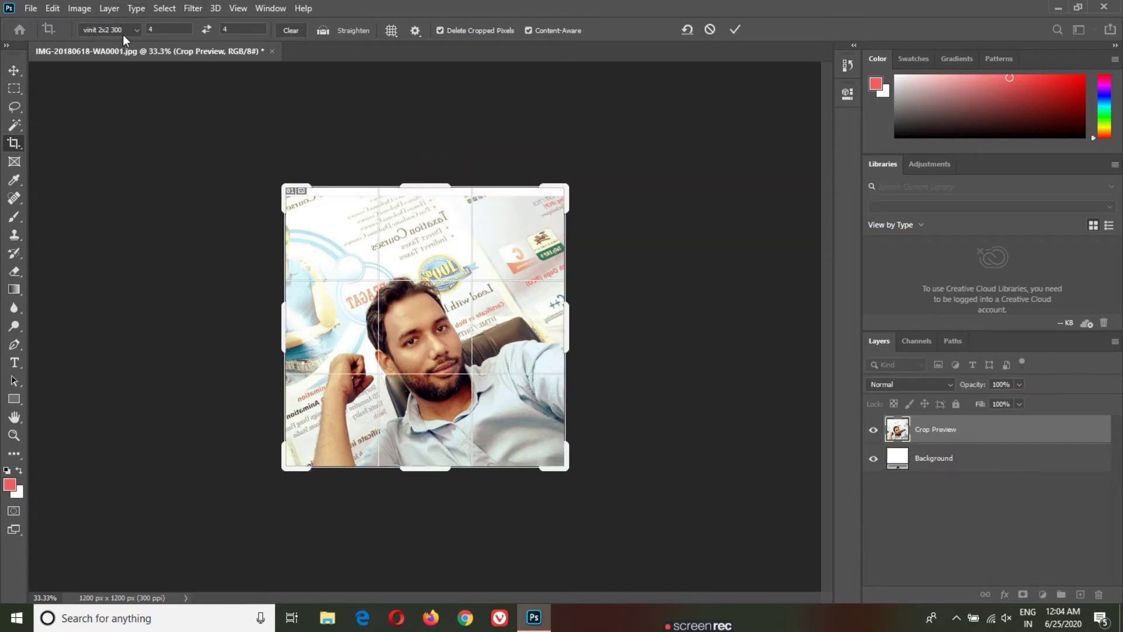
Set the crop ratio to 2:2 and commit the square crop
double_click(158, 30)
text(2)
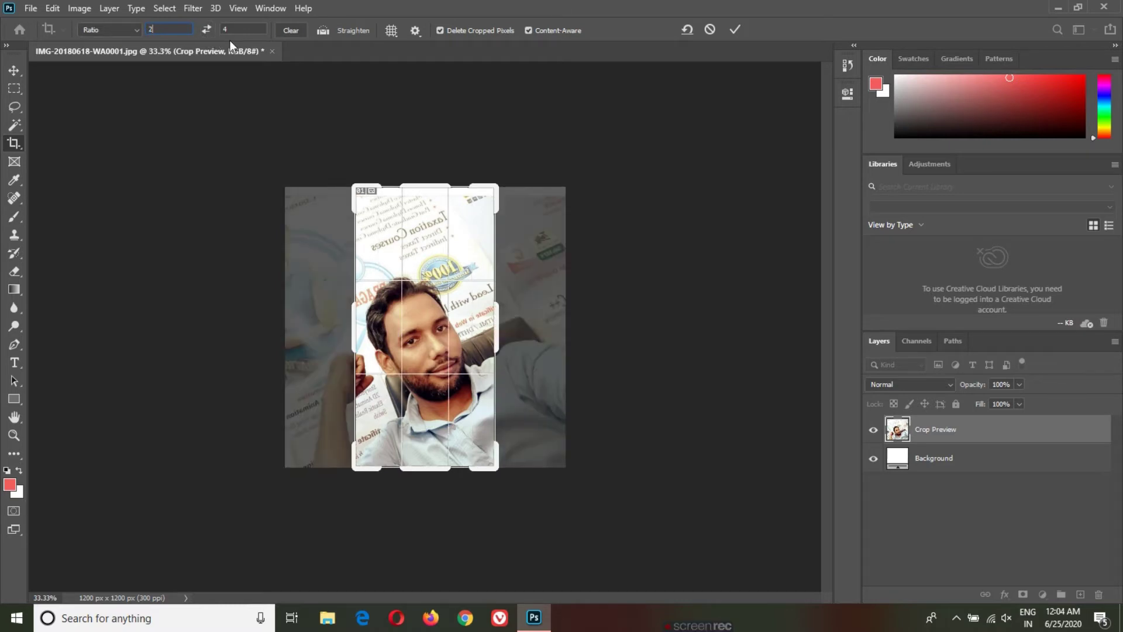
key(Tab)
text(2)
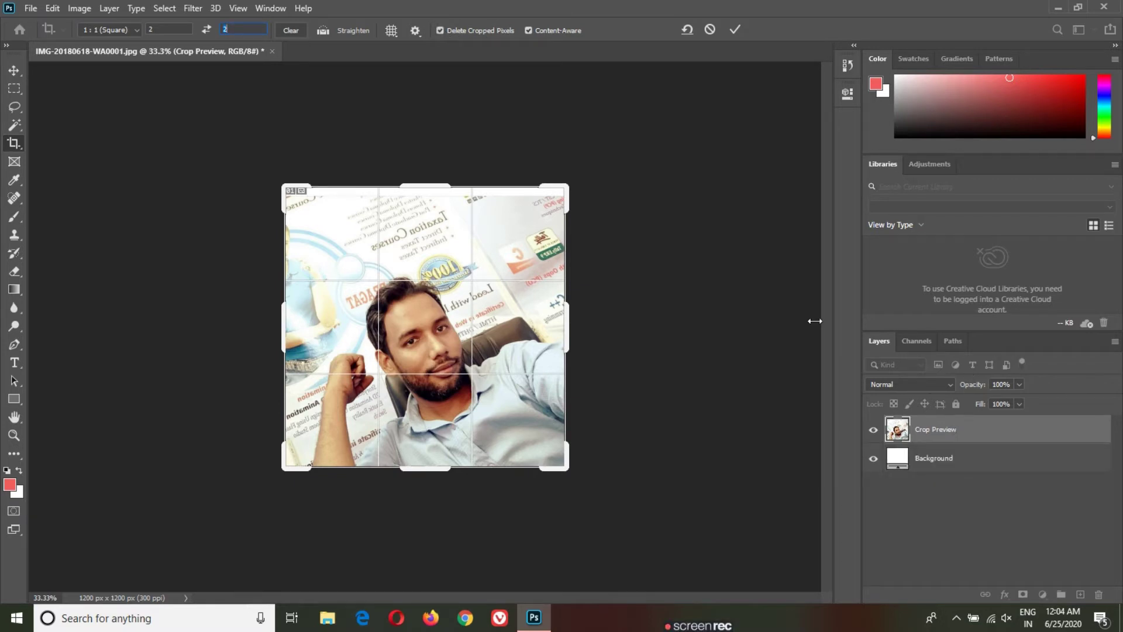
click(730, 32)
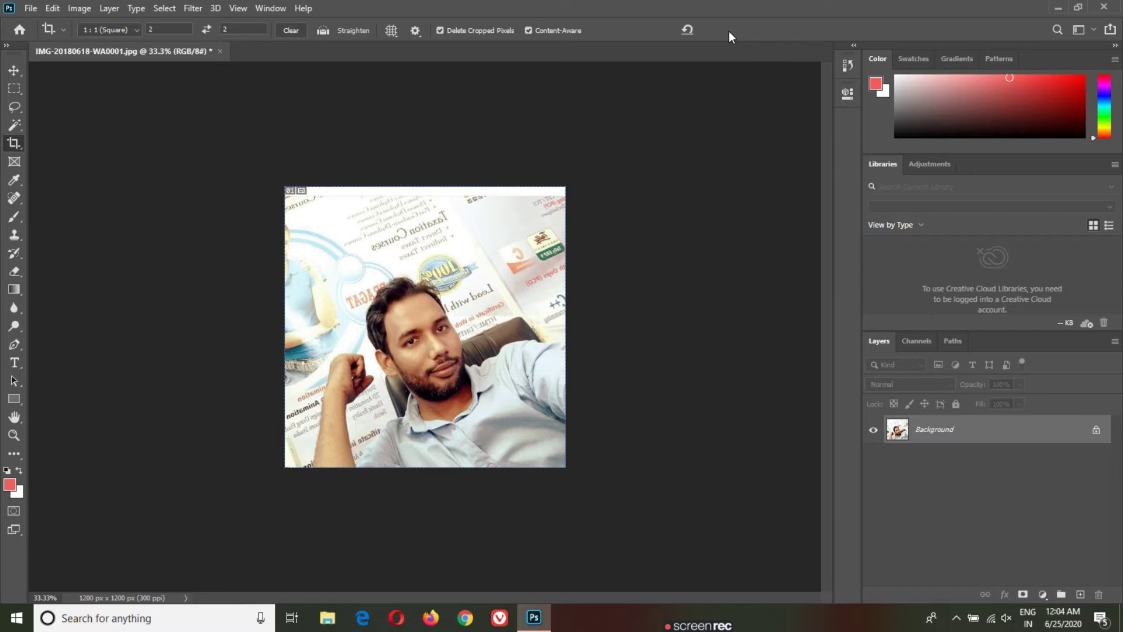
click(135, 30)
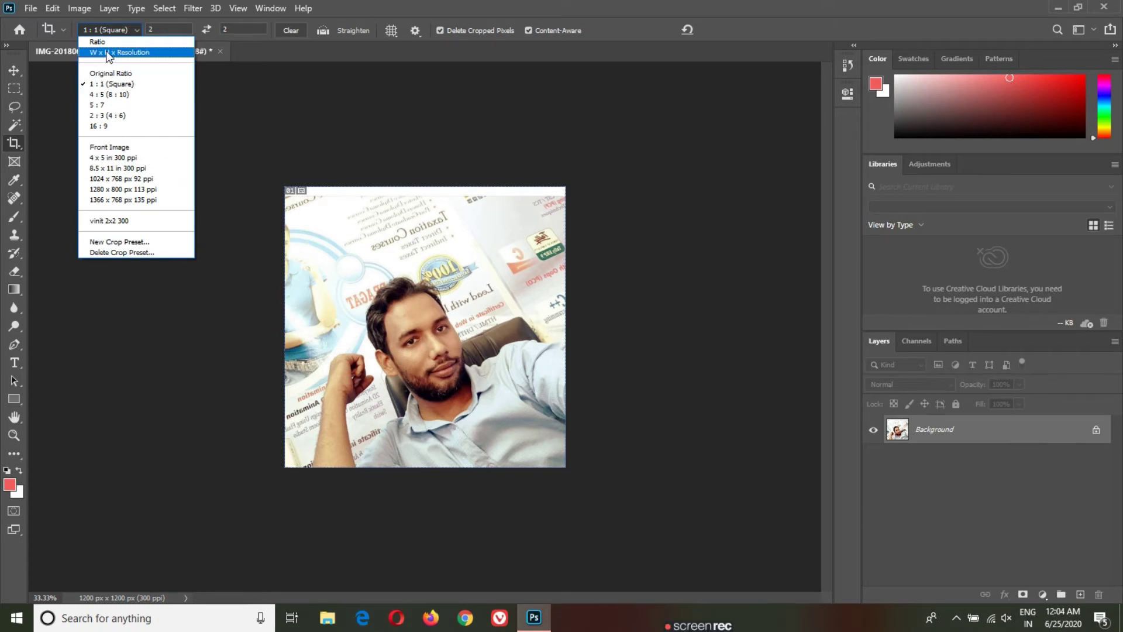
Crop to 2 × 1 inches at 70 ppi, shrinking the selfie to 140 × 70 px
click(132, 52)
click(241, 33)
text(1)
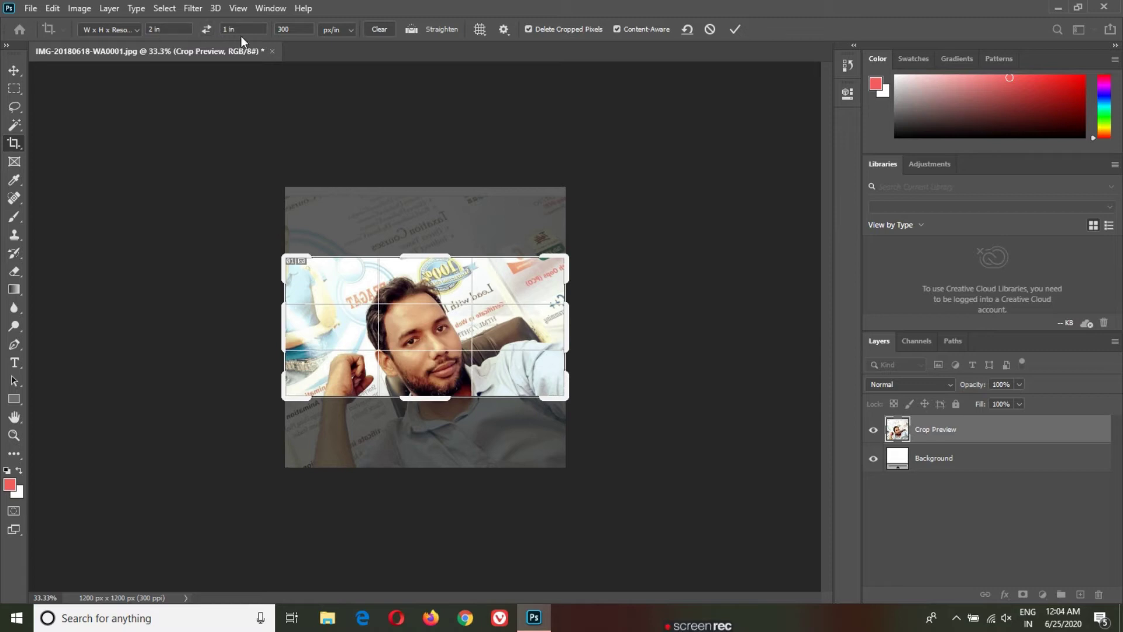
double_click(283, 29)
text(70)
click(735, 29)
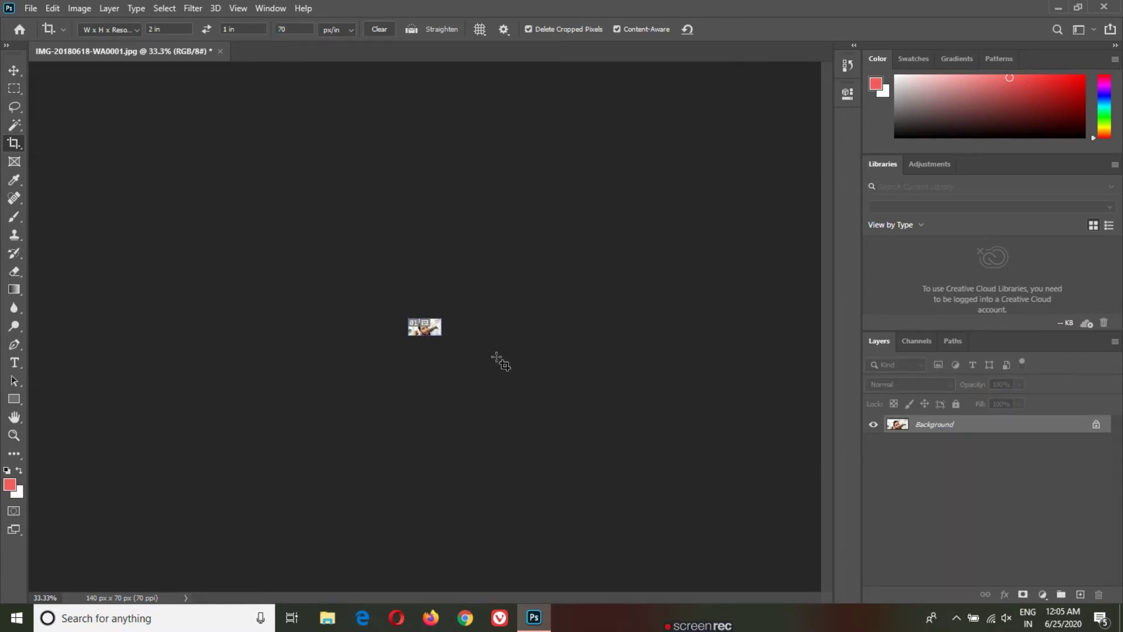
key(ctrl)
key(ctrl+plus)
key(ctrl+plus)
key(ctrl+plus)
key(ctrl+plus)
key(ctrl+plus)
key(ctrl+plus)
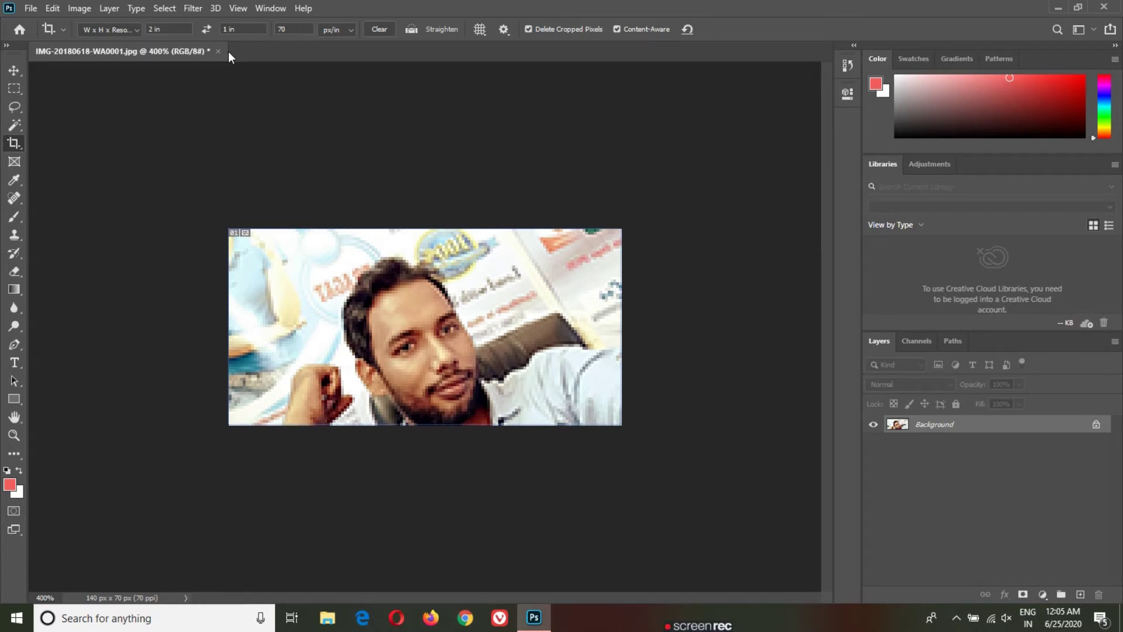
Undo the 70 ppi crop, restoring 1200 × 1200 px, and draw a 2:1 box around the face
key(ctrl)
key(ctrl+z)
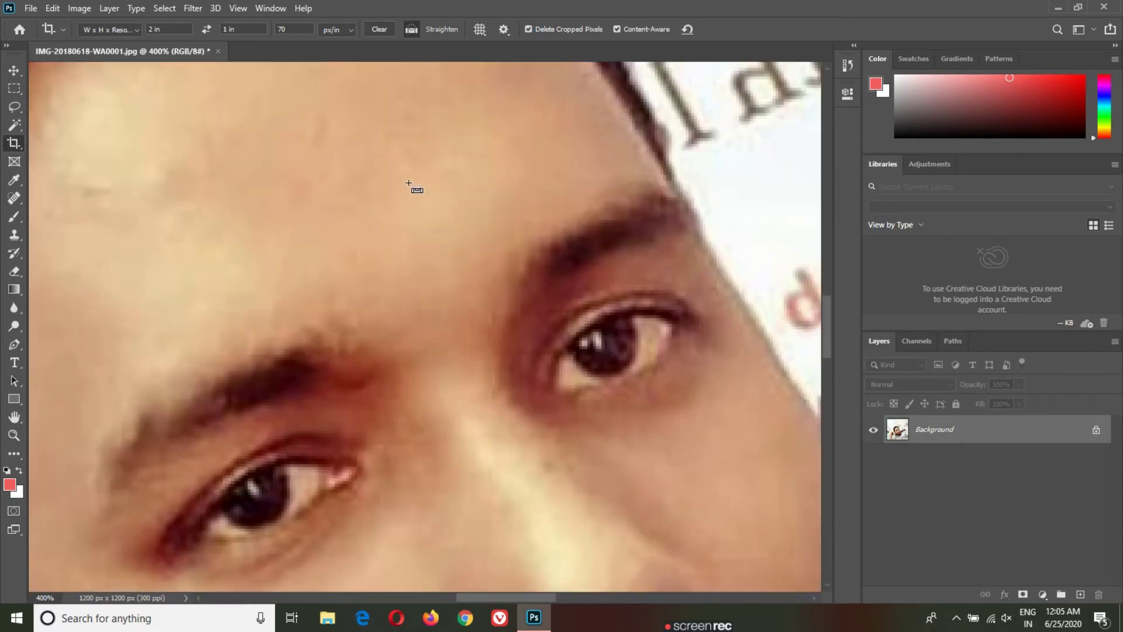
key(ctrl+minus)
key(ctrl+minus)
key(ctrl+minus)
key(ctrl+minus)
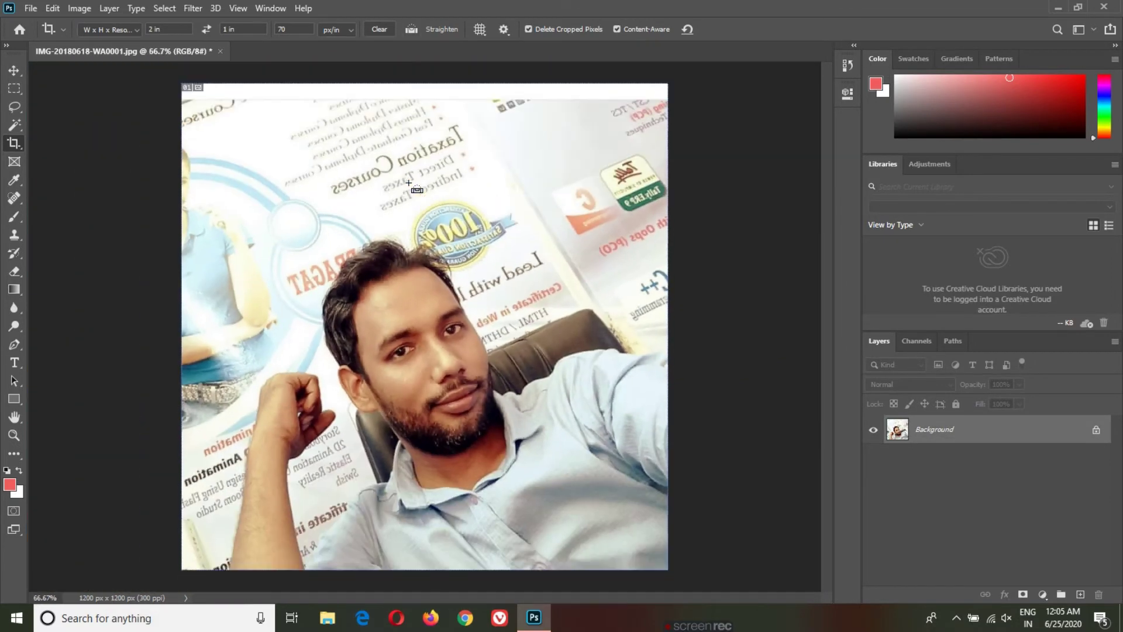
key(ctrl+minus)
key(ctrl+minus)
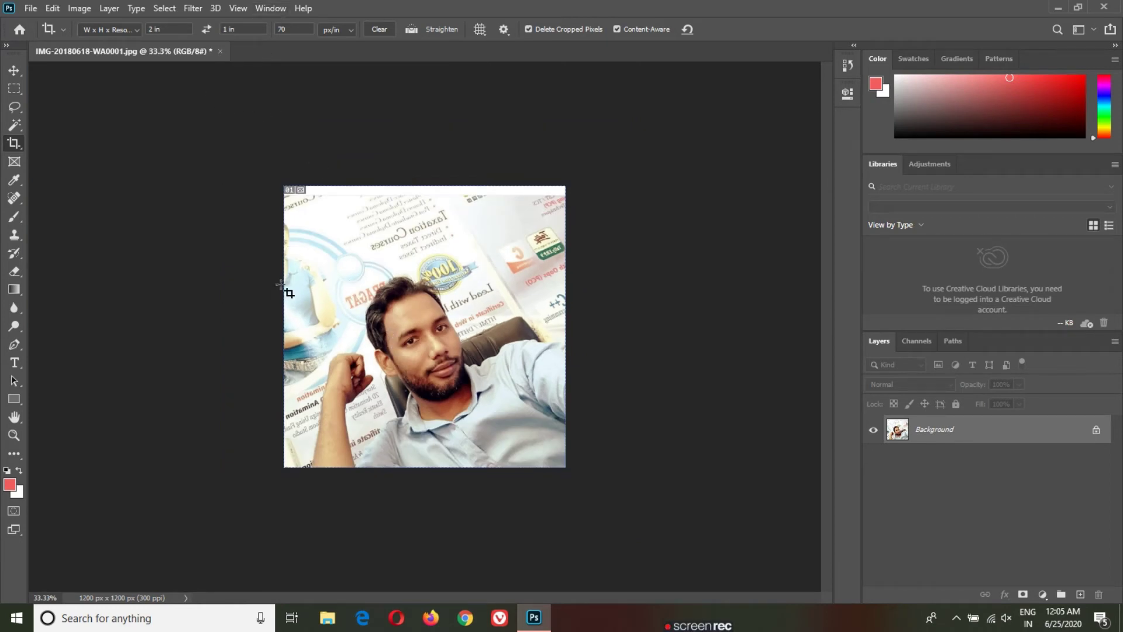
drag(295, 289, 521, 402)
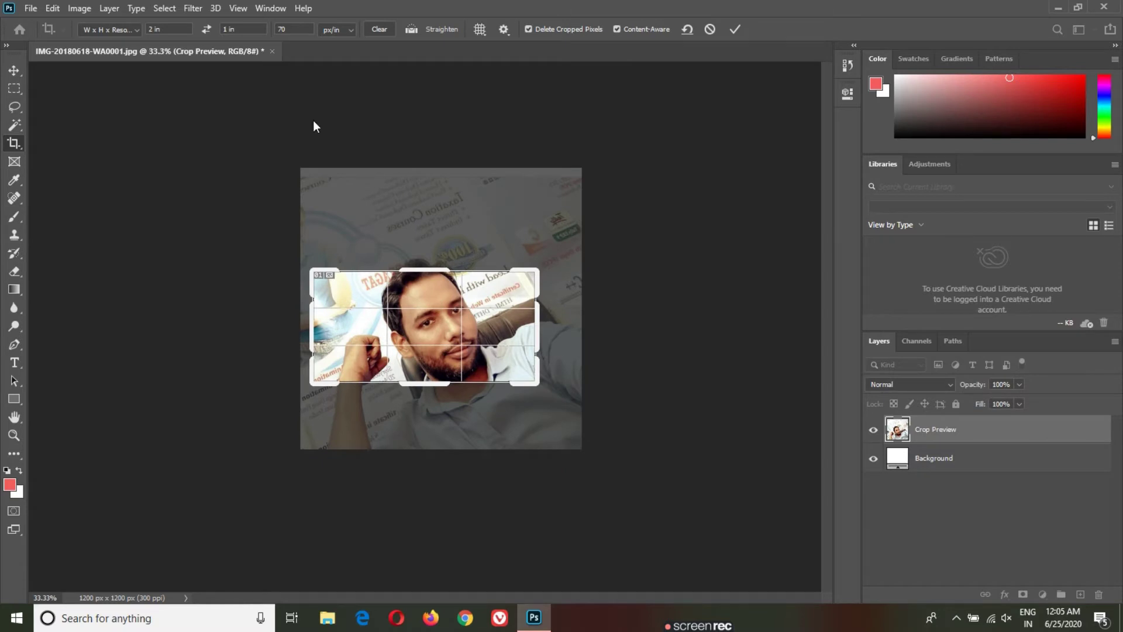
Set crop resolution to 300 ppi and commit the 600 × 300 px face crop
click(289, 29)
text(300)
click(736, 30)
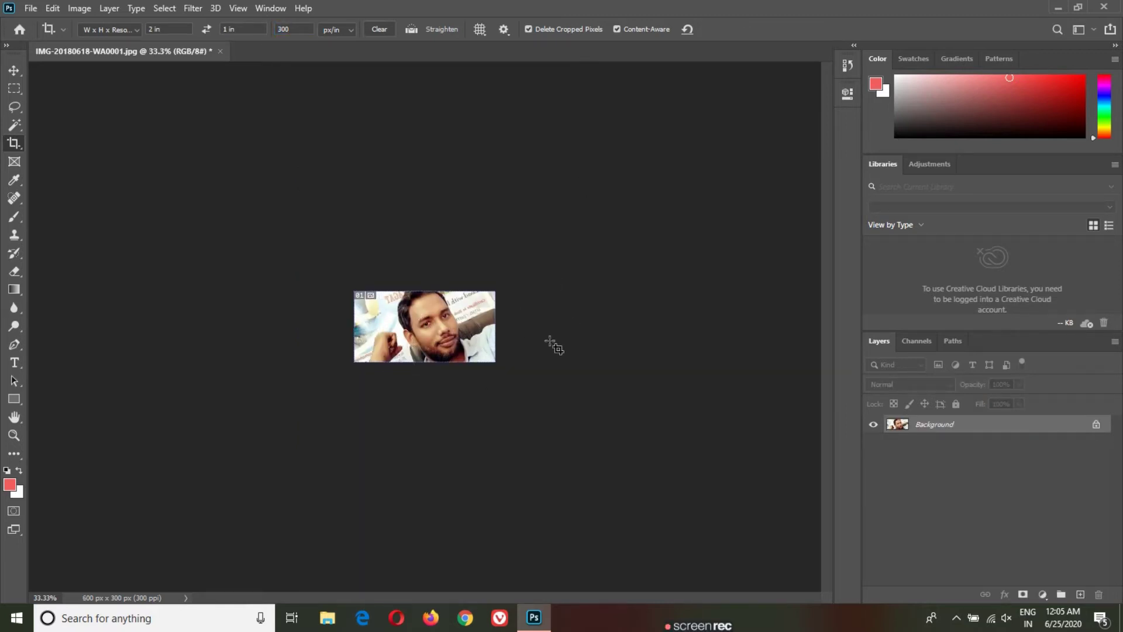
key(ctrl+plus)
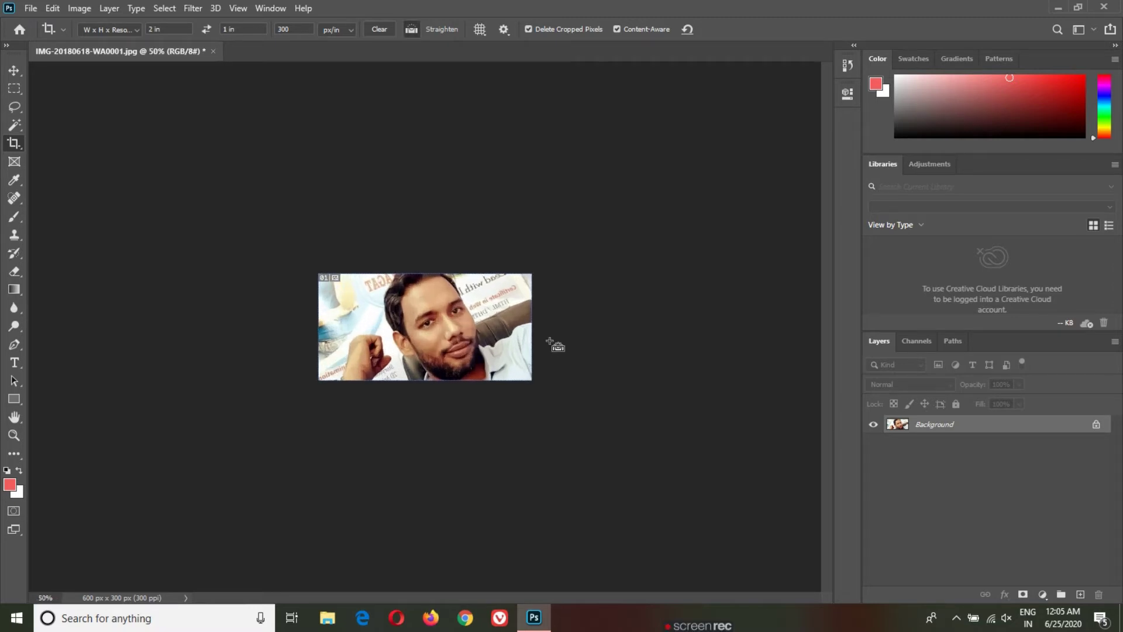
key(ctrl+plus)
key(ctrl+plus)
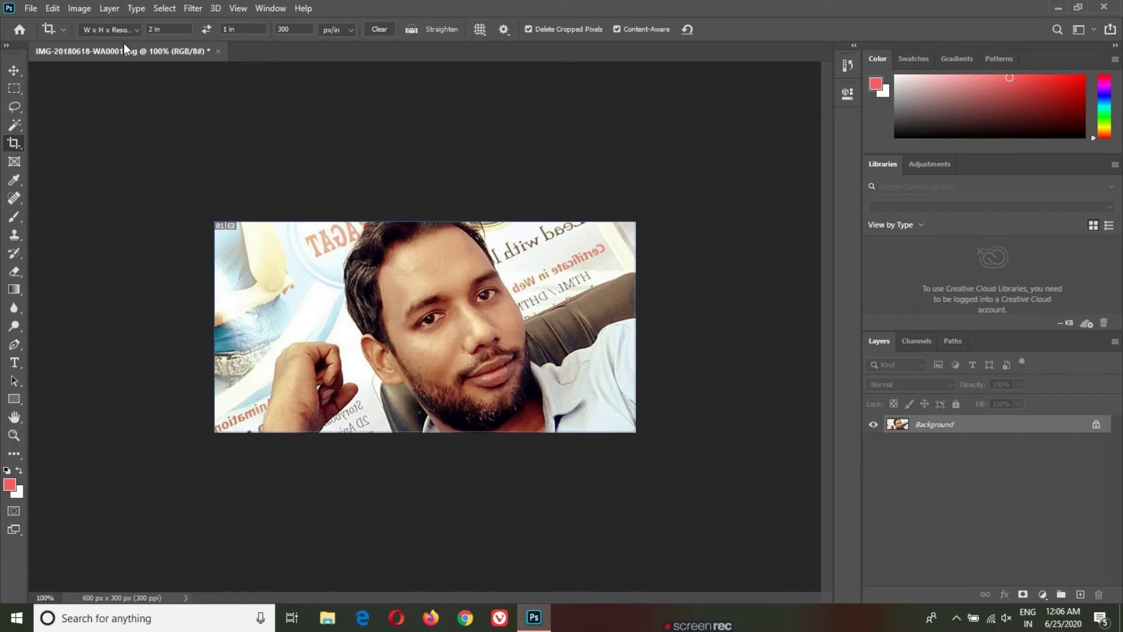
Delete the custom 2x2 300 crop preset
click(100, 30)
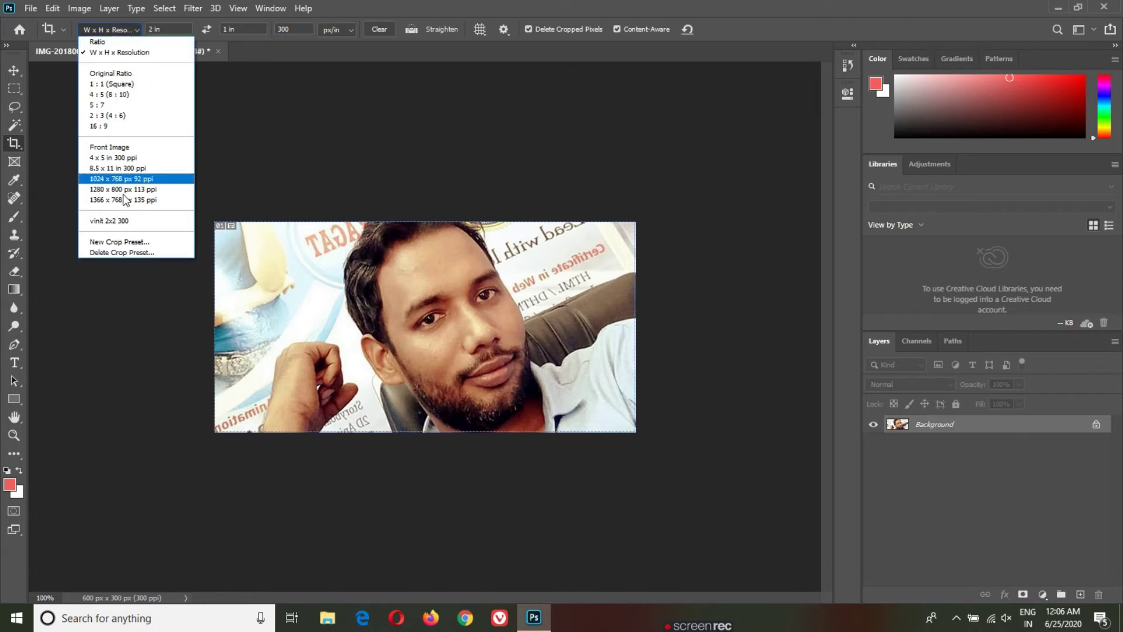
click(124, 253)
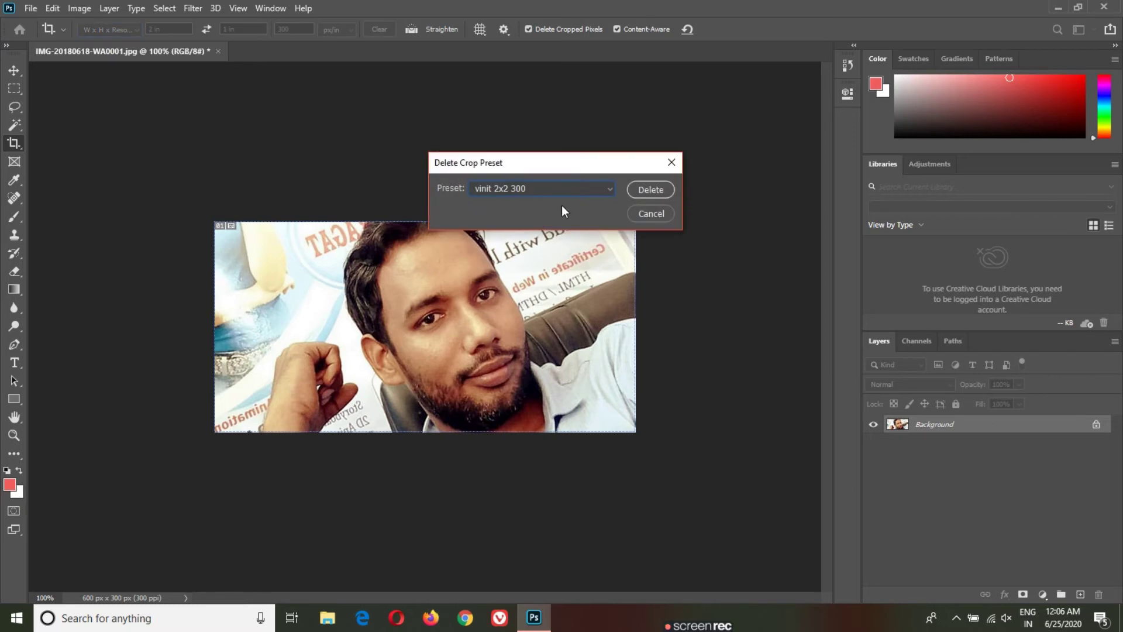
click(640, 189)
click(521, 235)
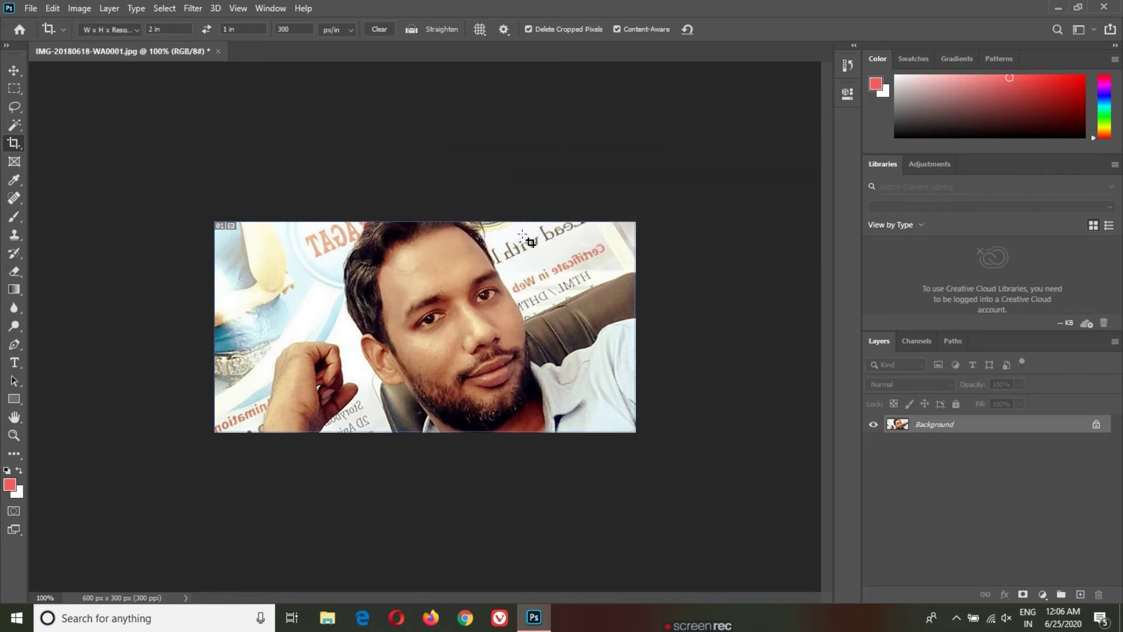
Undo the face crop to restore the full 1200 × 1200 photo and zoom out to fit
key(ctrl+z)
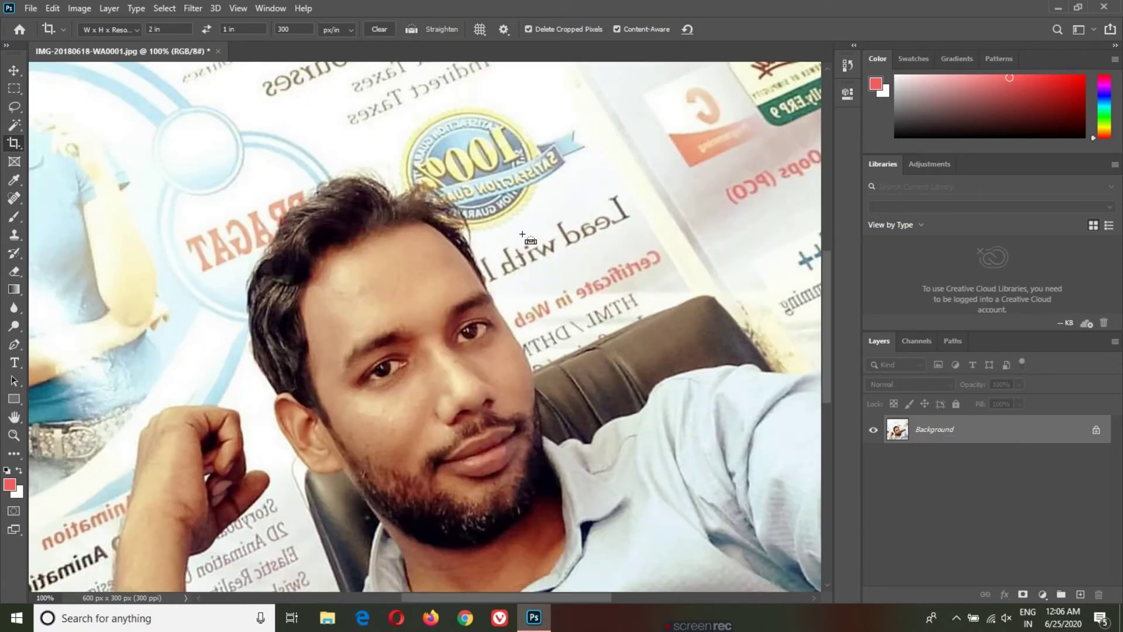
key(ctrl+minus)
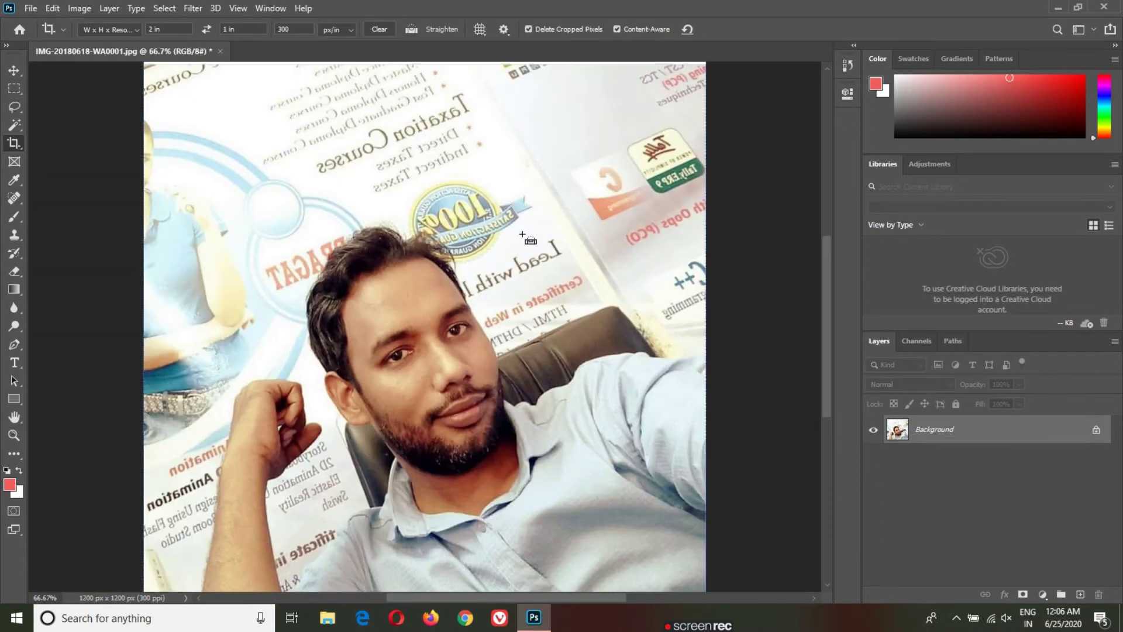
key(ctrl+minus)
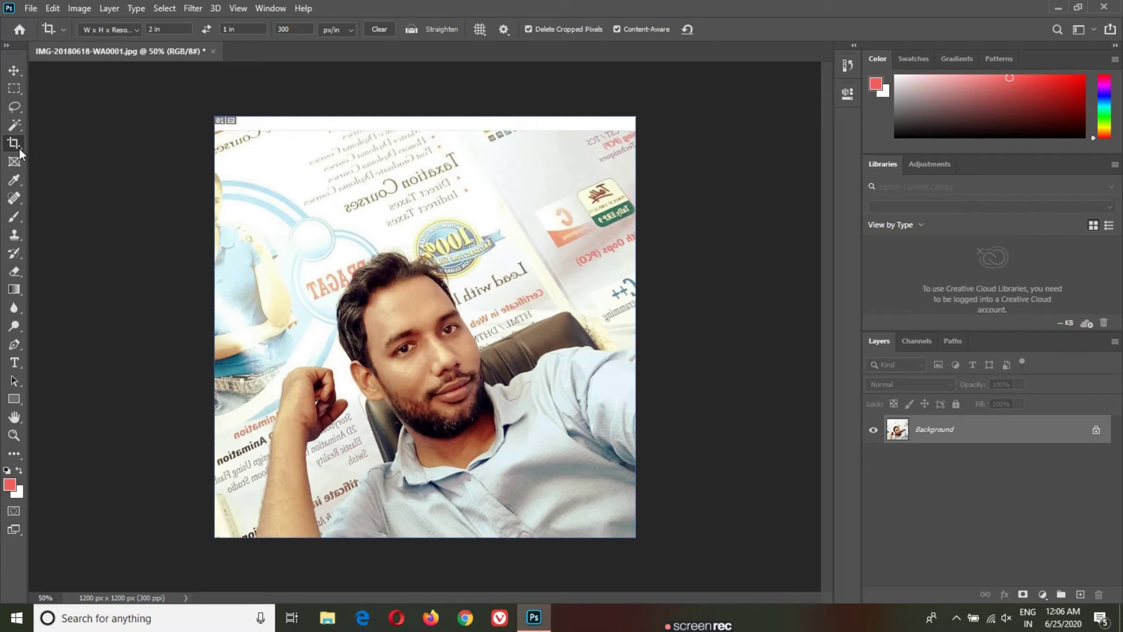
right_click(16, 148)
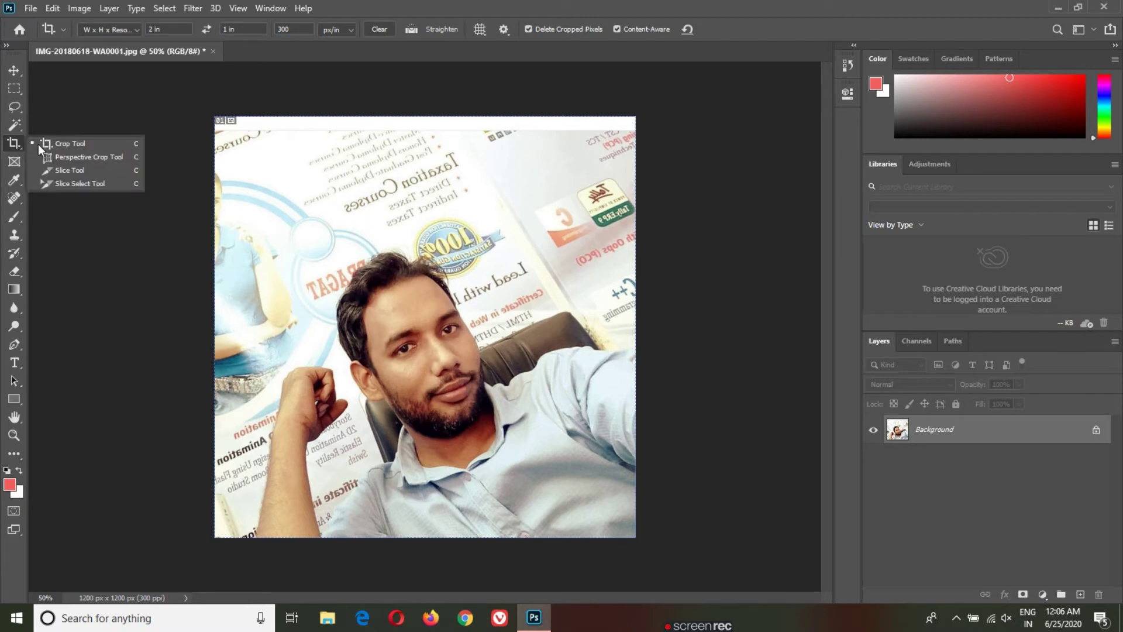
Apply a skewed perspective crop over the face, then undo it to keep the full 1200 × 1200 photo
click(89, 161)
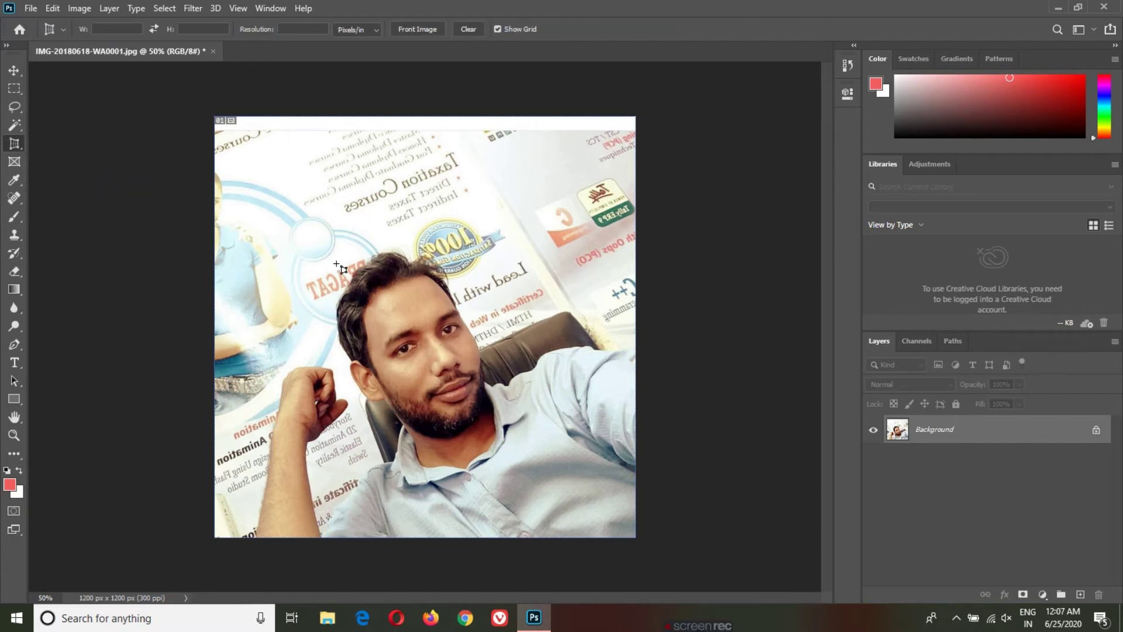
drag(327, 251, 499, 422)
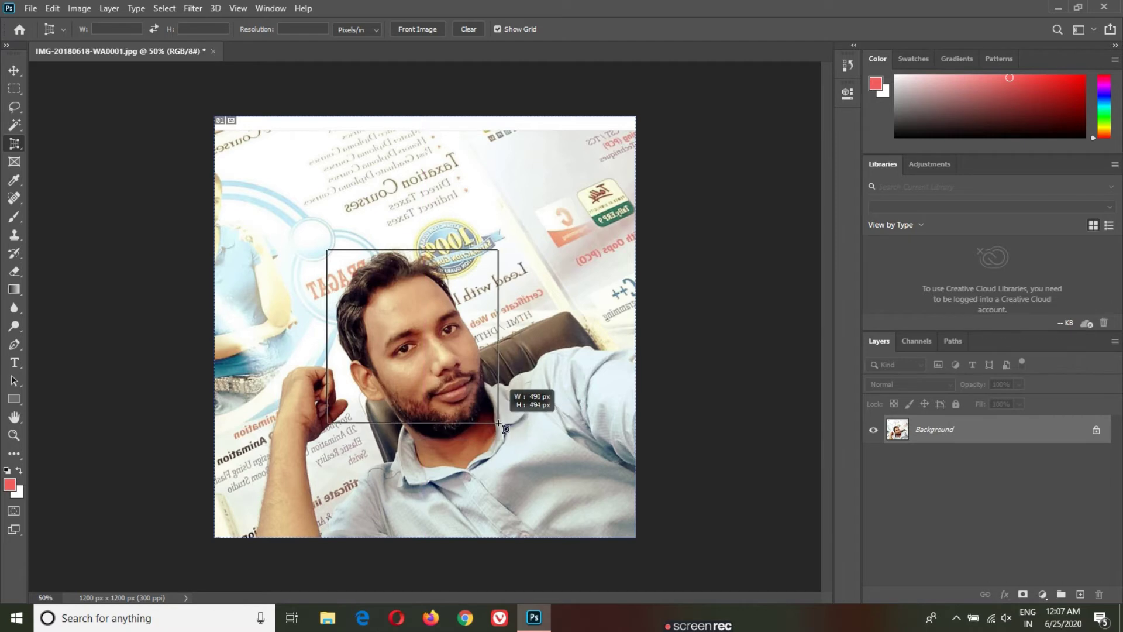
drag(335, 248, 328, 250)
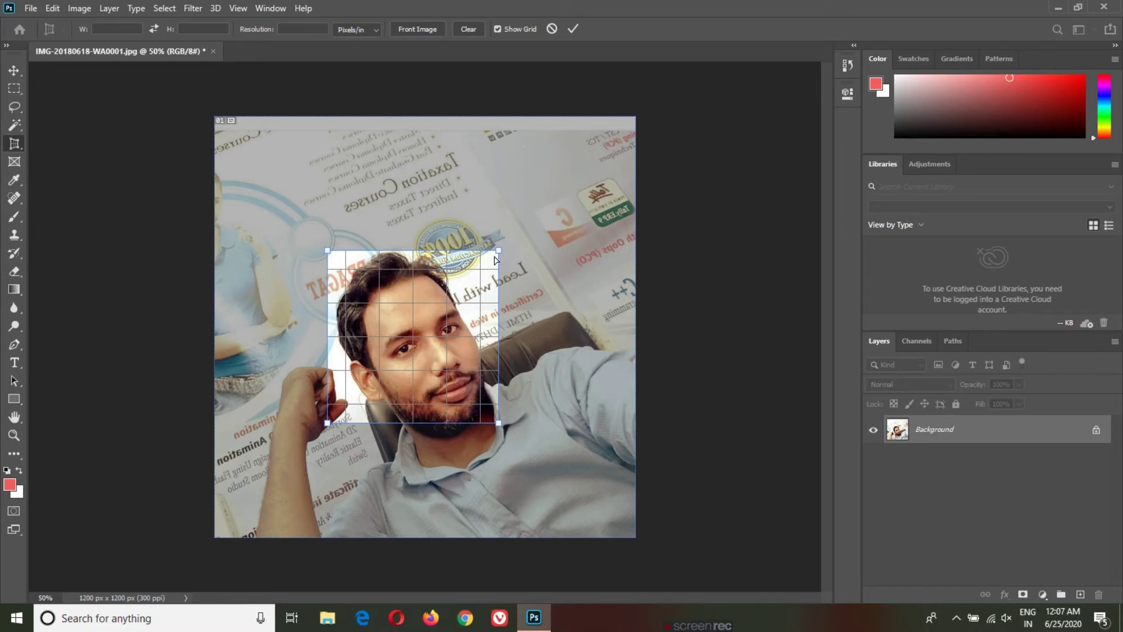
drag(499, 251, 583, 185)
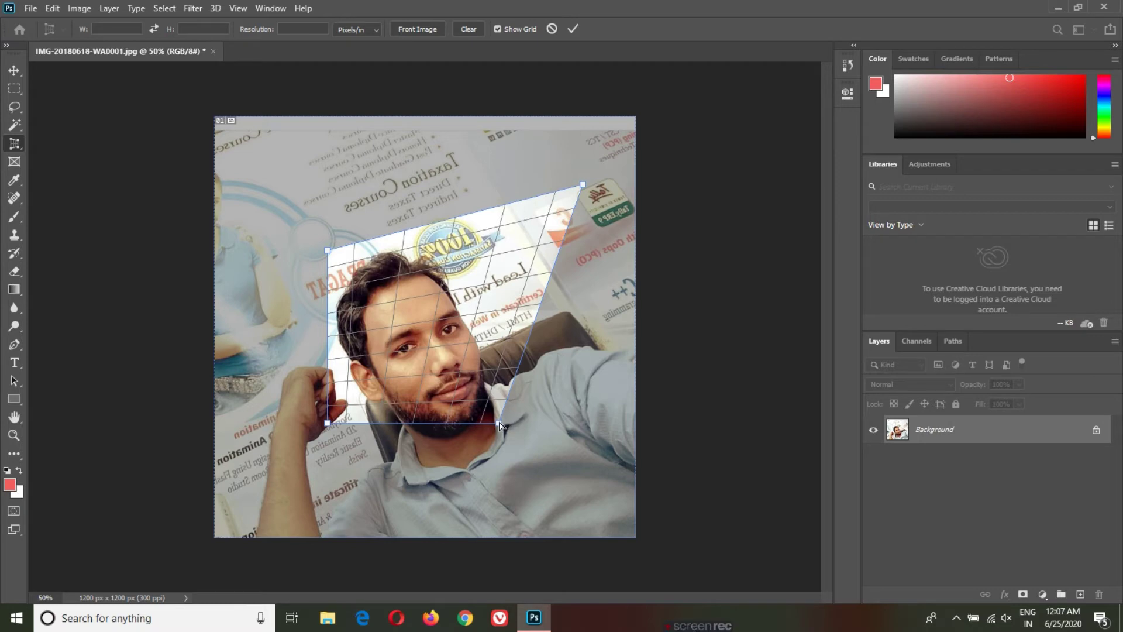
drag(498, 422, 613, 495)
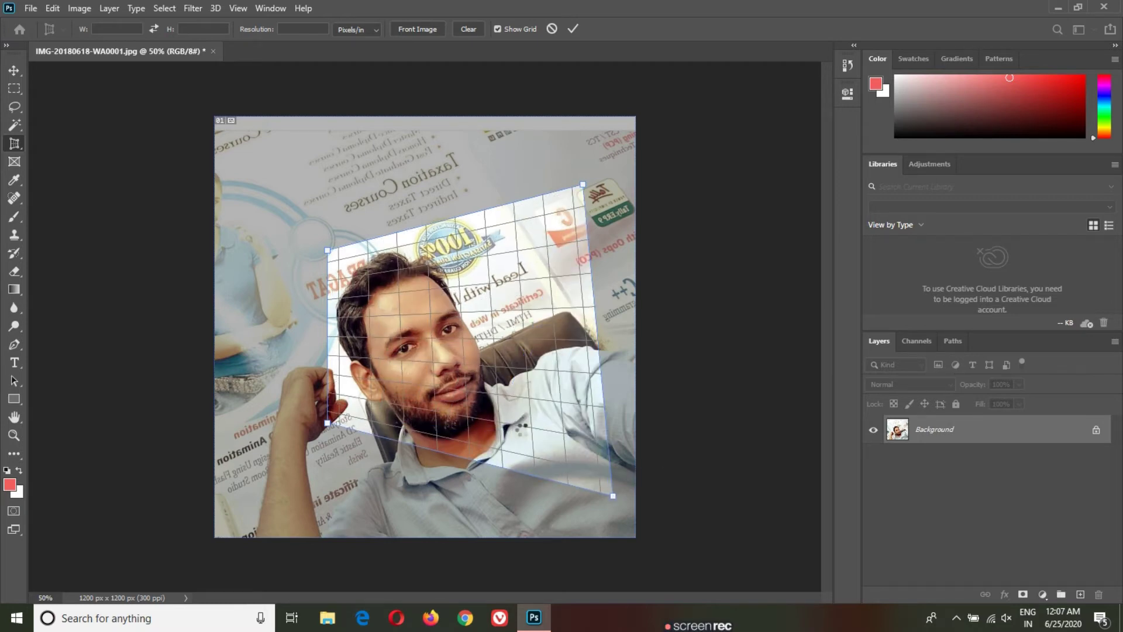
key(Return)
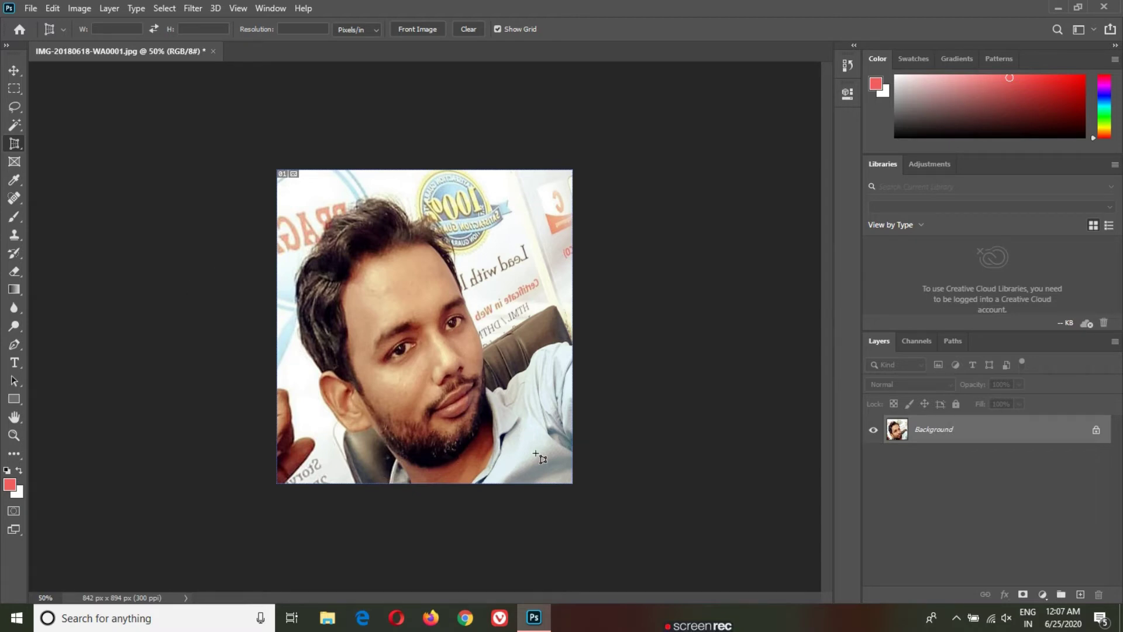
key(ctrl+z)
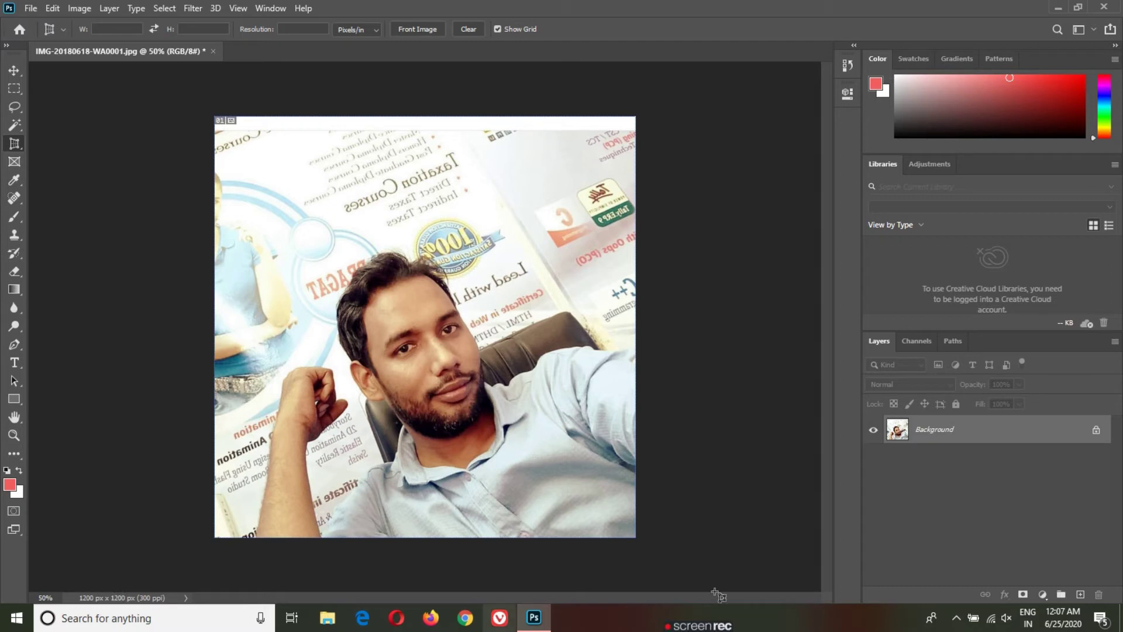
right_click(18, 147)
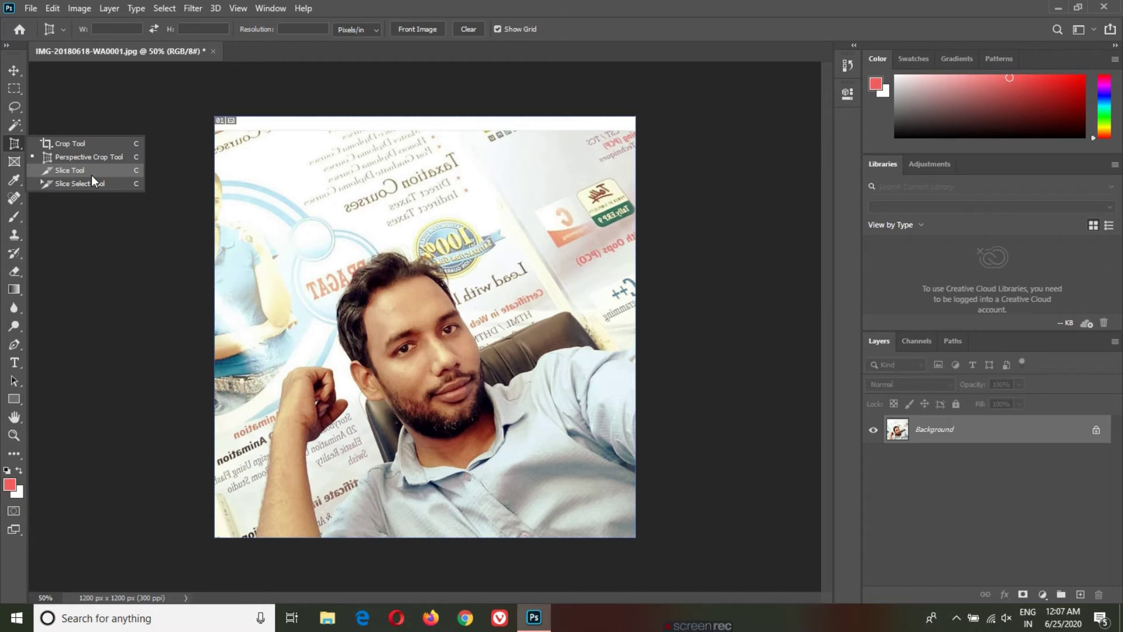
Draw user slices around the face, the raised hand and the top-right logo
click(59, 170)
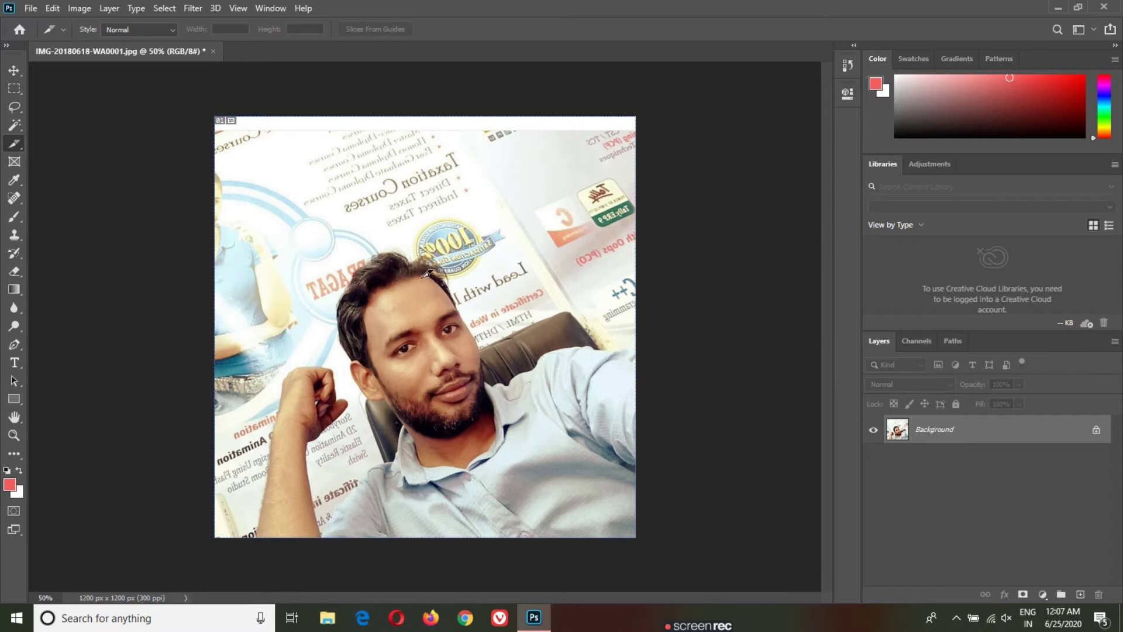
drag(325, 272, 490, 423)
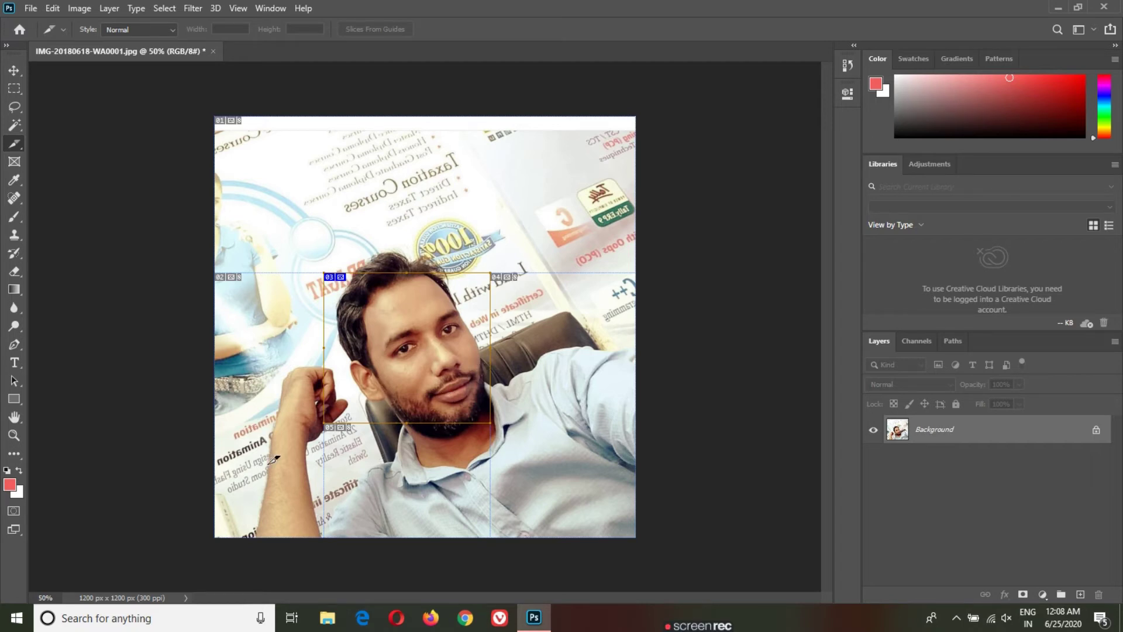
drag(268, 363, 352, 431)
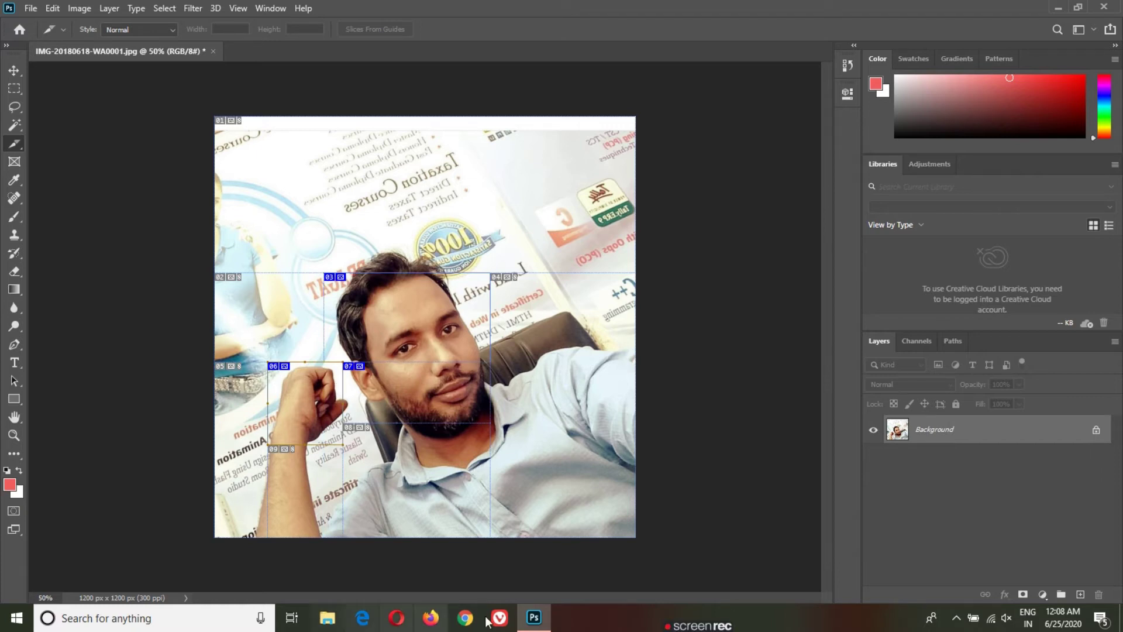
drag(569, 176, 641, 231)
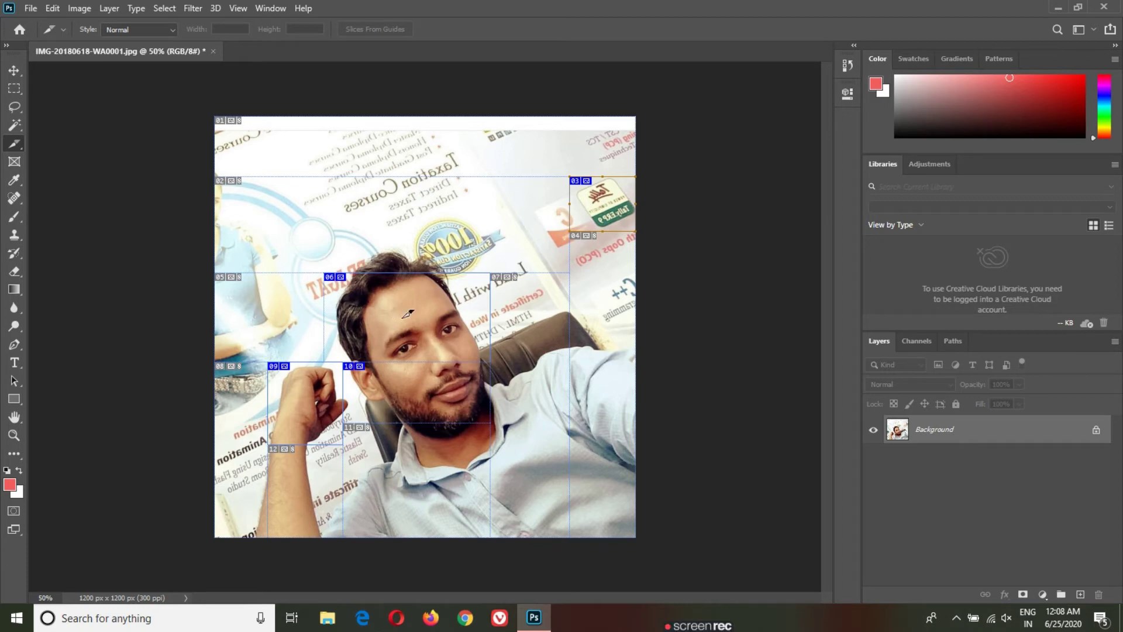
right_click(15, 144)
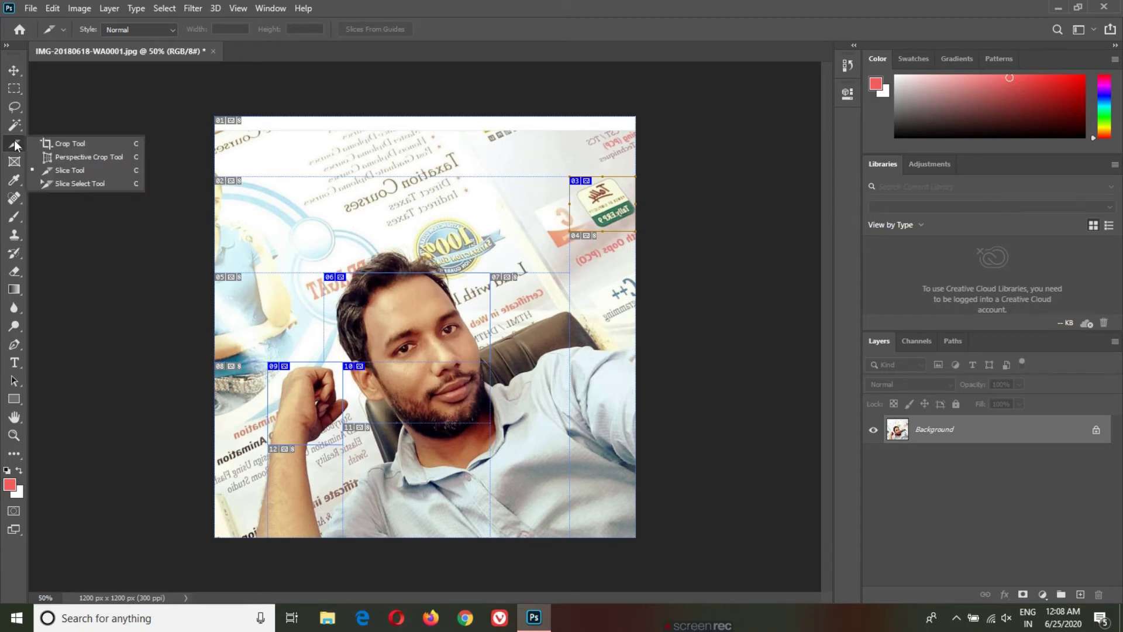
With the Slice Select Tool, drag the logo slice's edges to fit the top-right logo
click(73, 184)
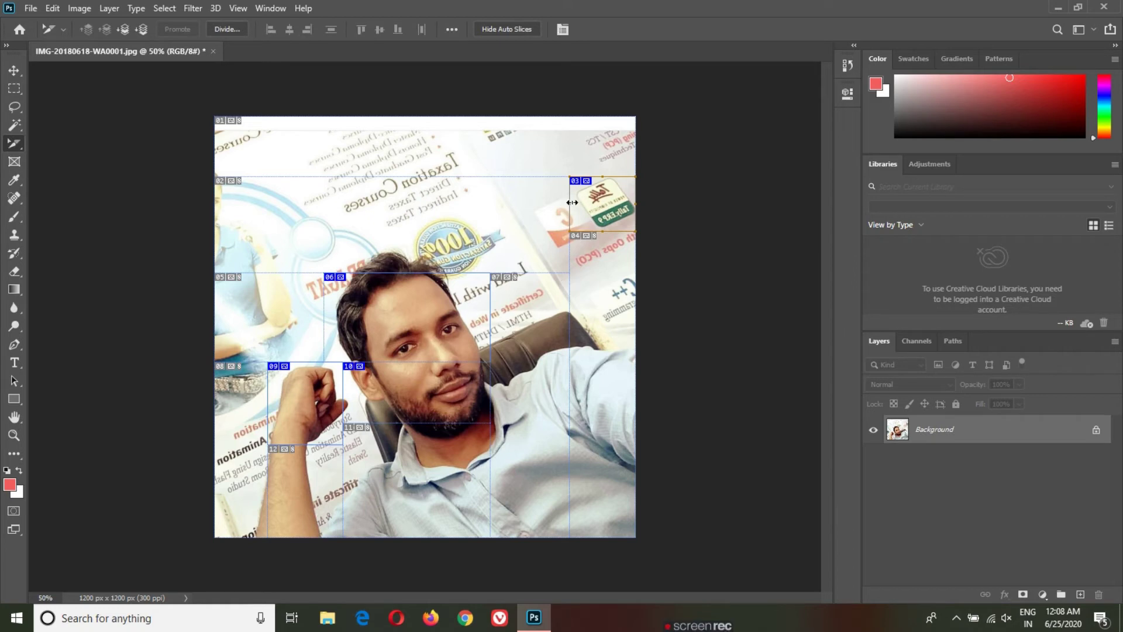
drag(572, 202, 524, 204)
mouse_move(634, 201)
mouse_down()
mouse_move(576, 199)
mouse_move(609, 166)
mouse_up()
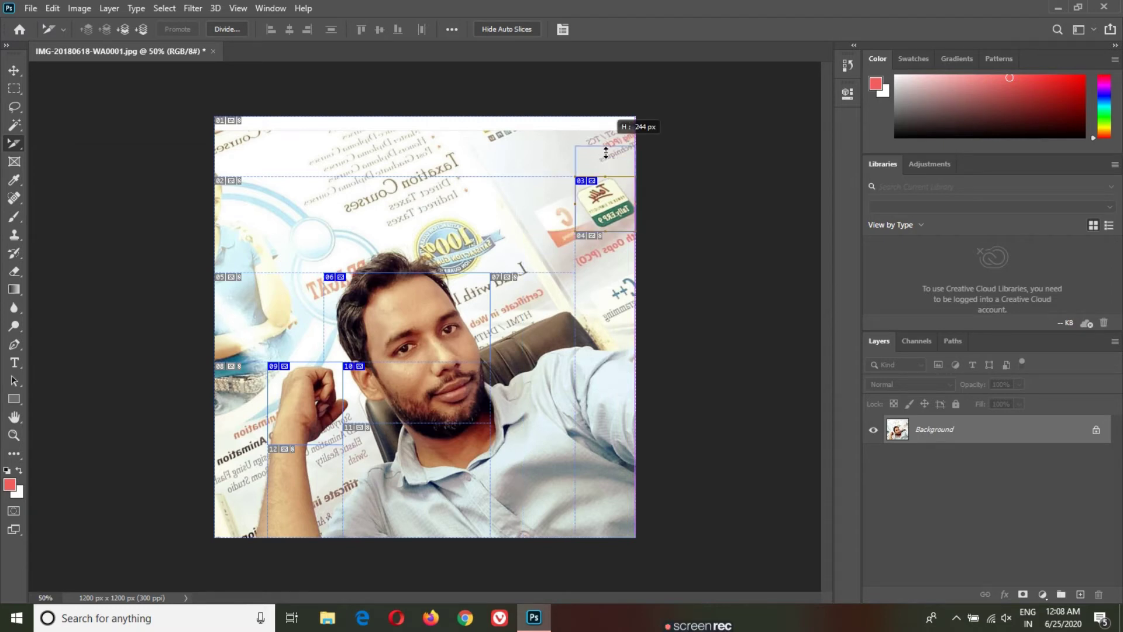
right_click(579, 172)
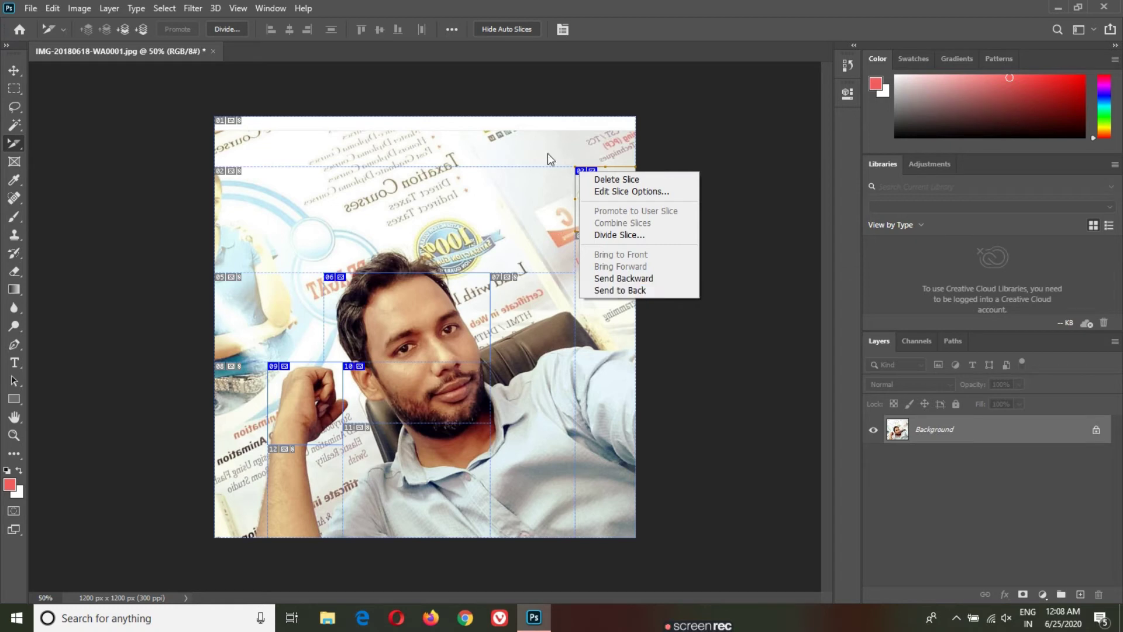
click(582, 169)
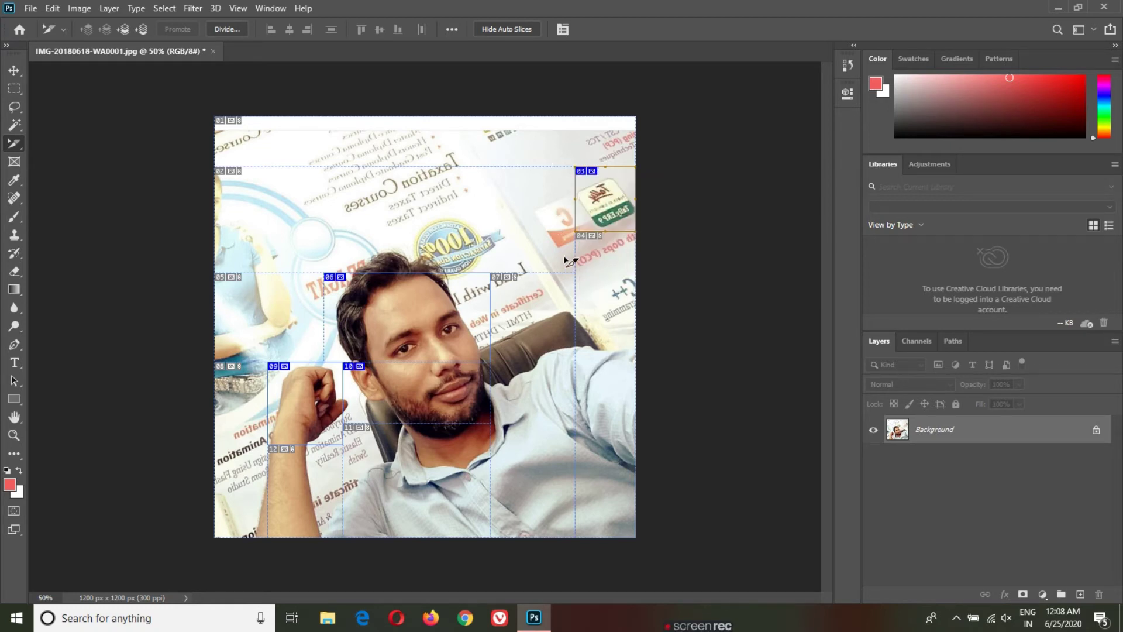
click(32, 11)
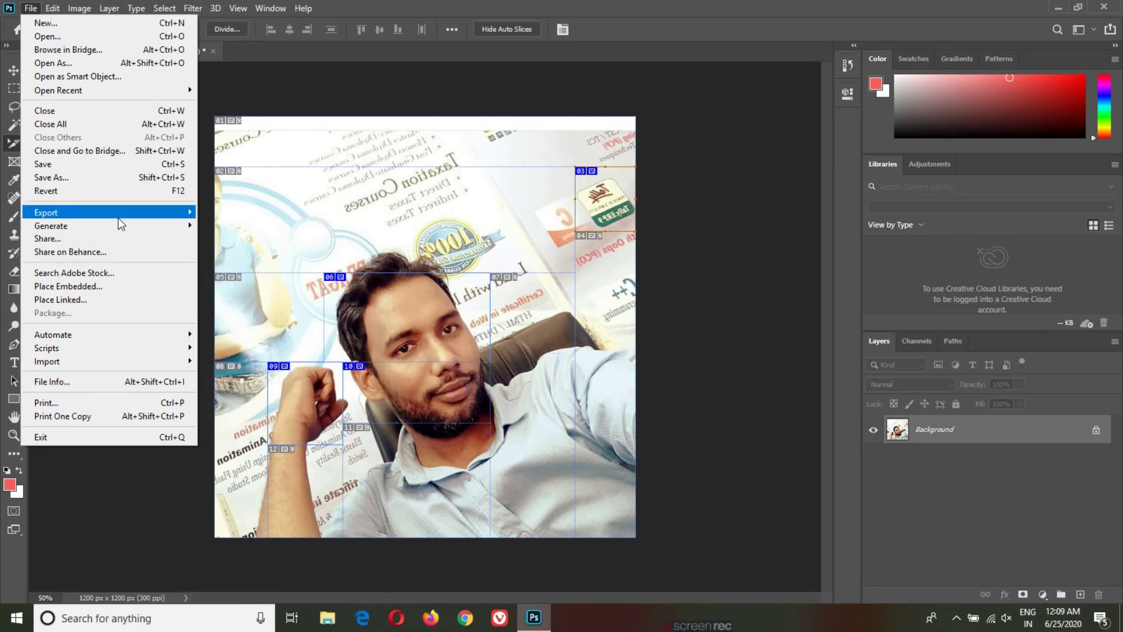
mouse_move(52, 212)
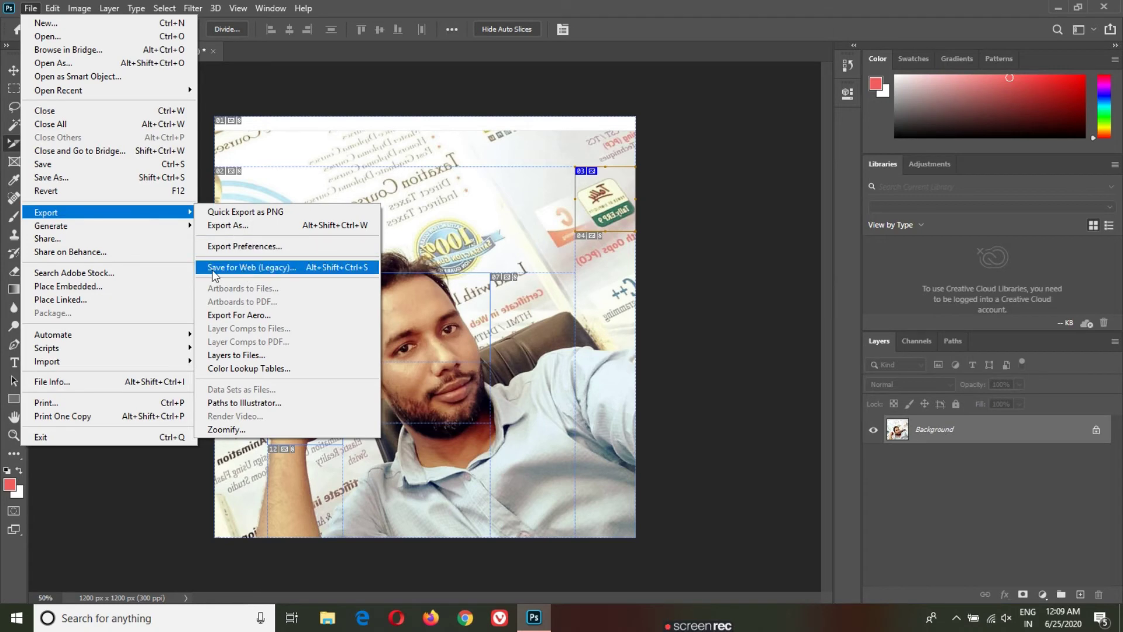
Launch File > Export > Save for Web (Legacy) for the sliced selfie
click(253, 267)
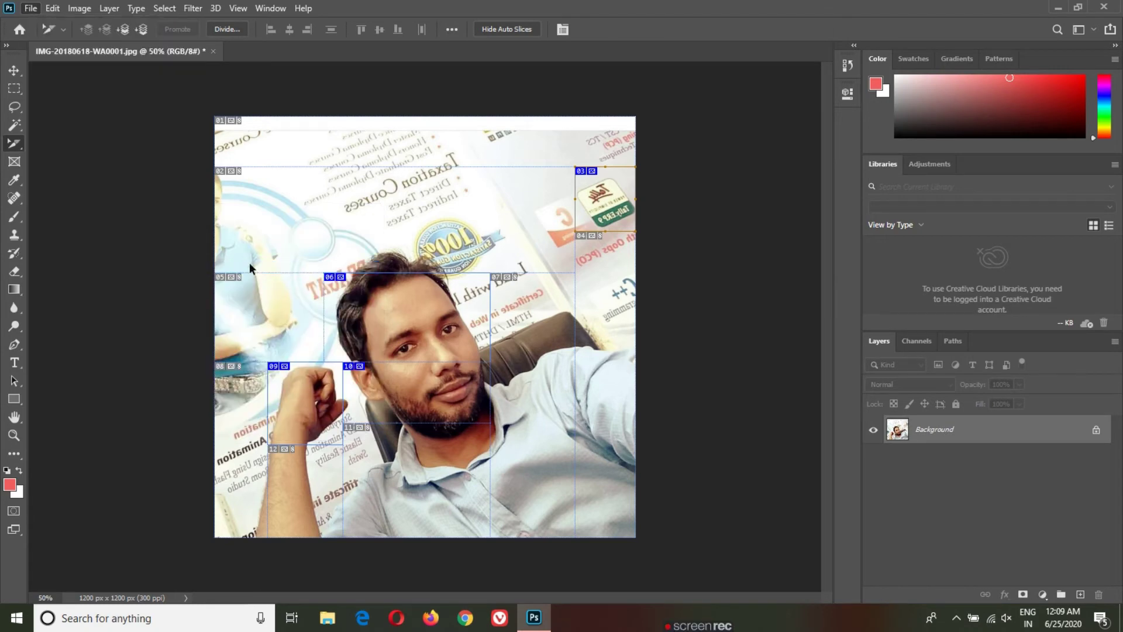
key(ctrl+alt+shift+s)
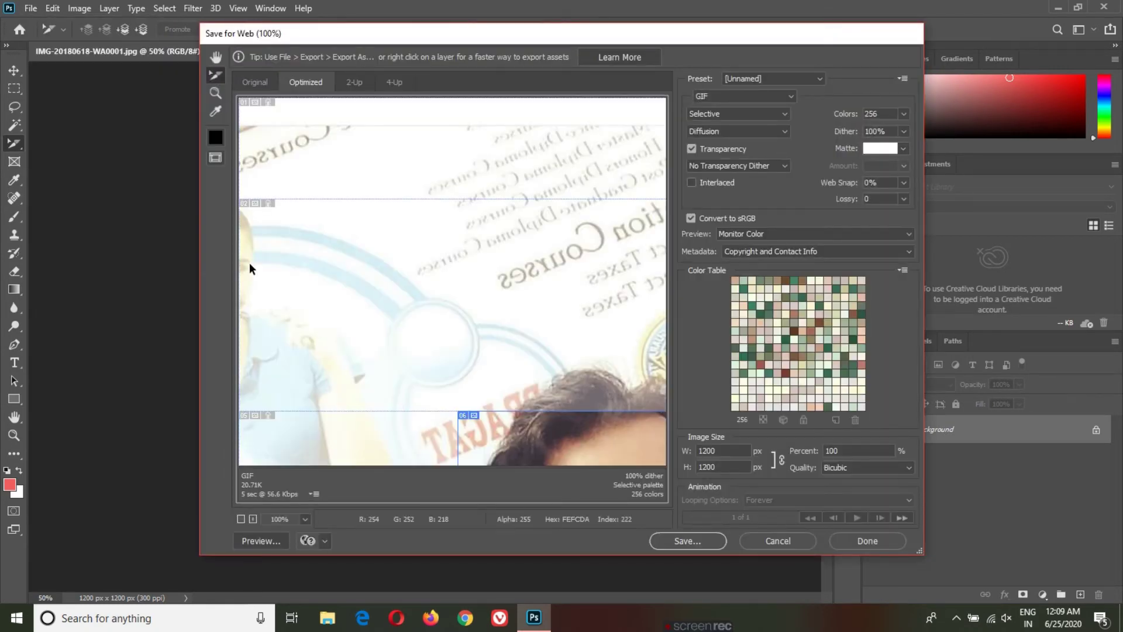
Save Images Only for All Slices to the Desktop, then minimize Photoshop
click(699, 539)
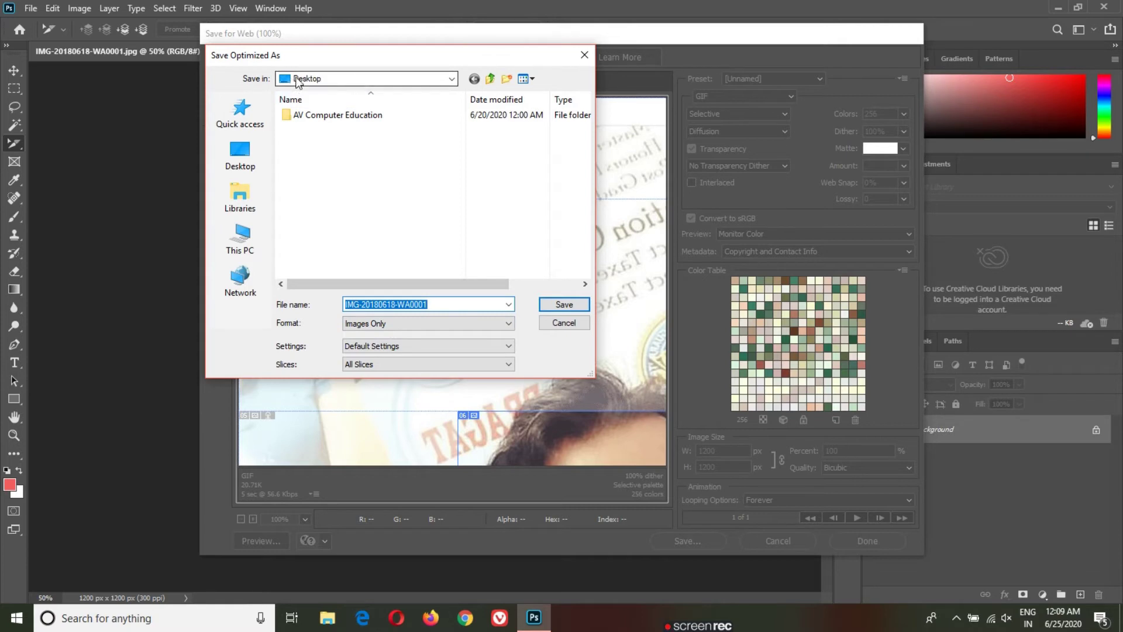
click(570, 308)
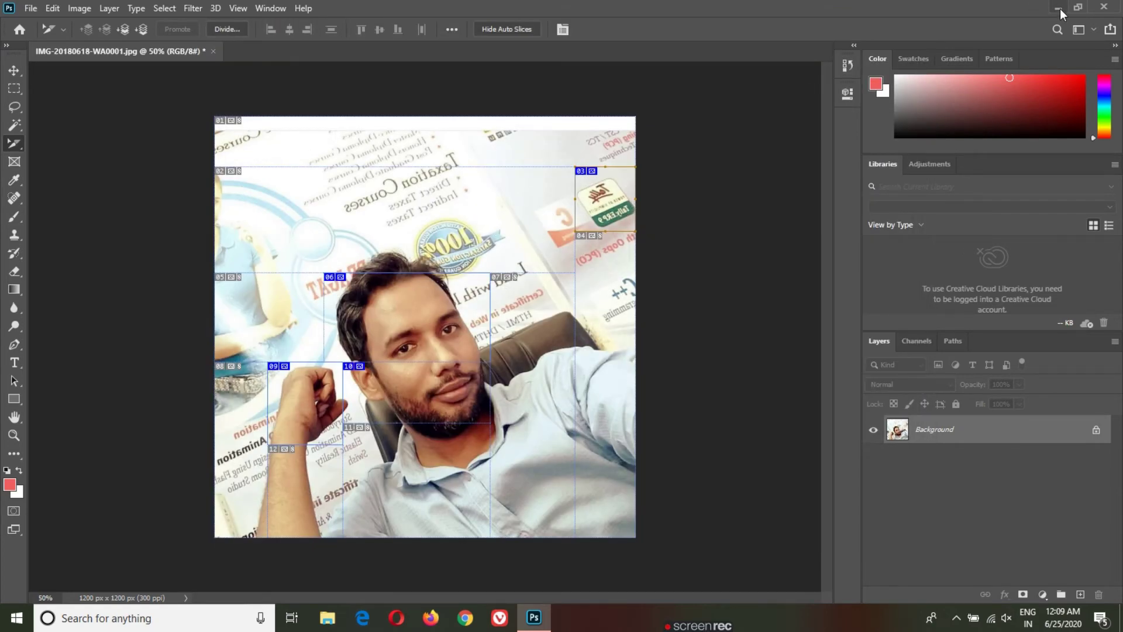
click(1059, 8)
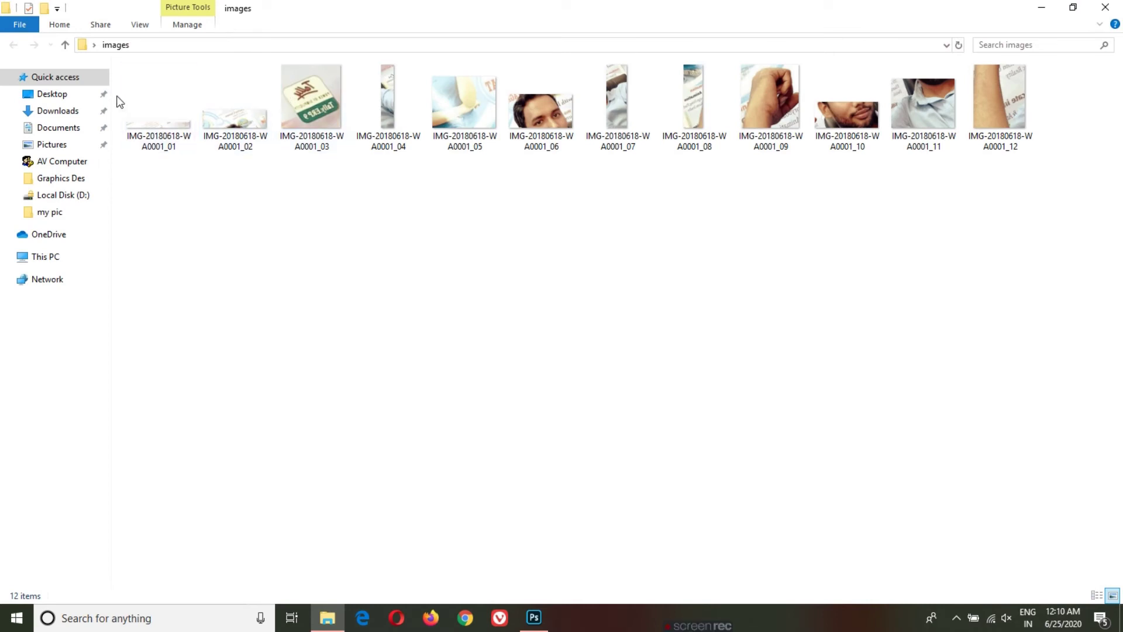
Browse slice images IMG-20180618-WA0001_01 through _12, then close Explorer and return to Photoshop
click(172, 139)
click(234, 120)
click(310, 117)
click(374, 122)
click(482, 120)
click(529, 117)
click(631, 120)
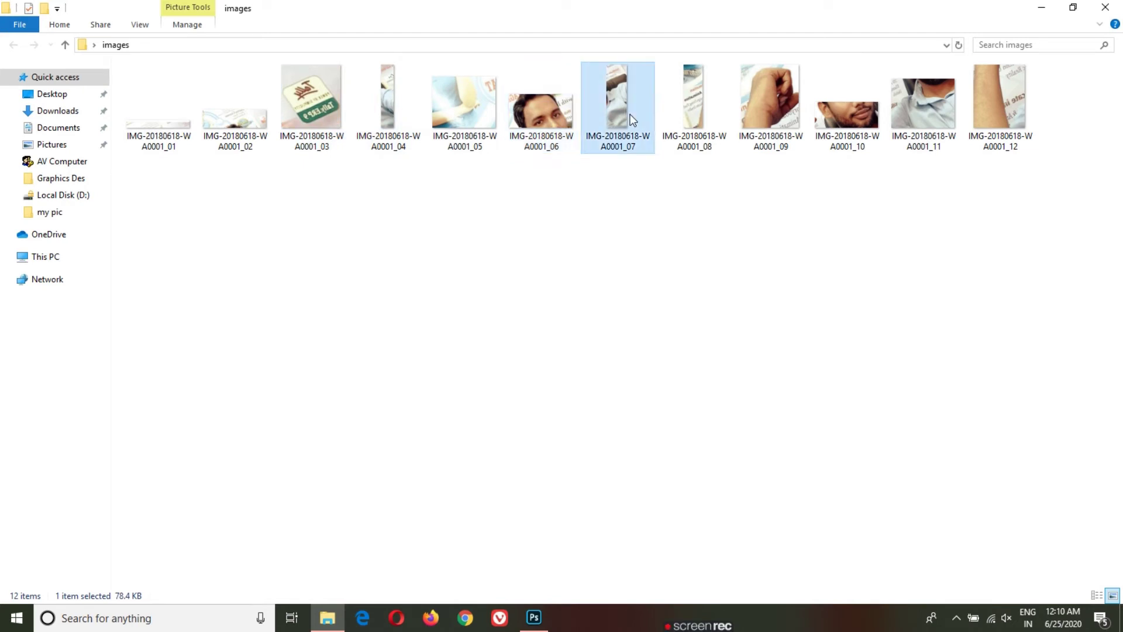
click(693, 111)
click(771, 111)
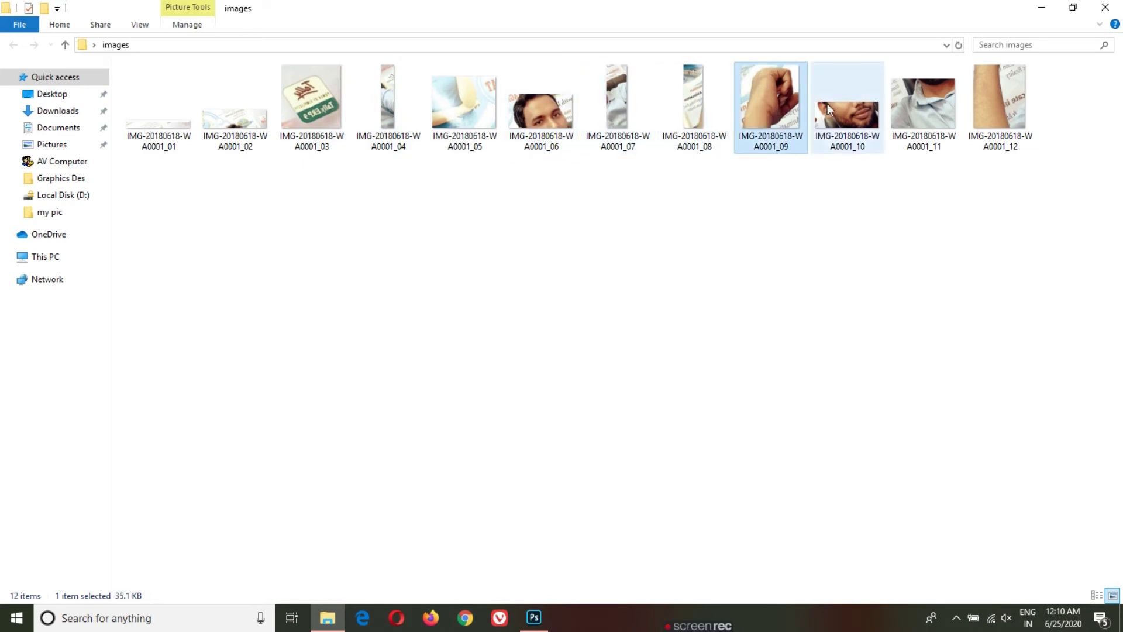
click(847, 114)
click(911, 113)
click(998, 111)
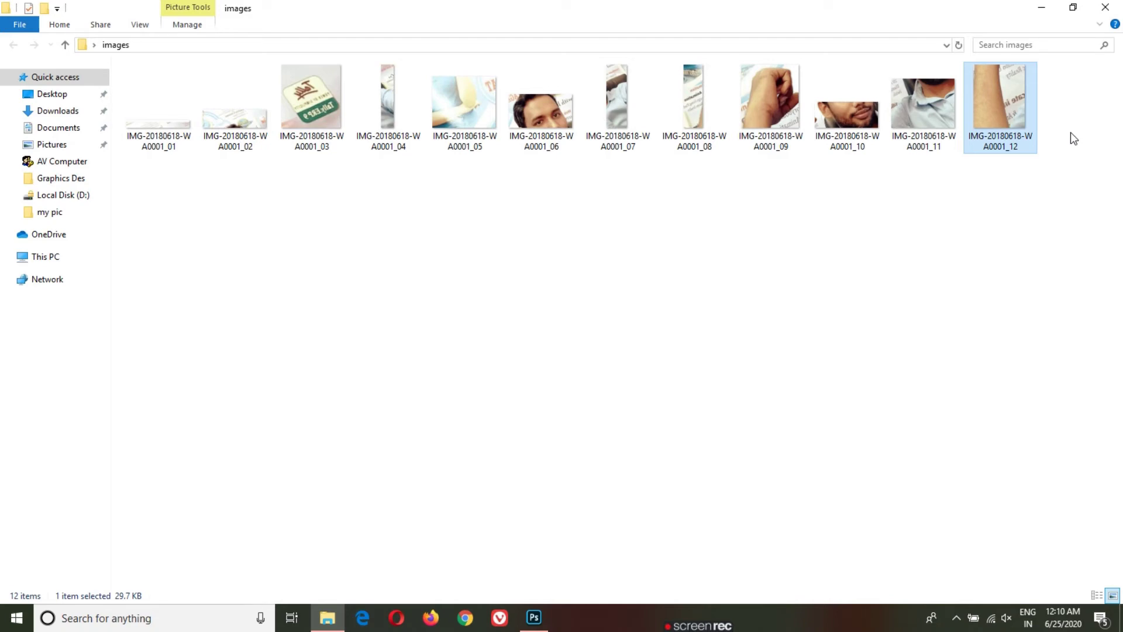
click(1105, 7)
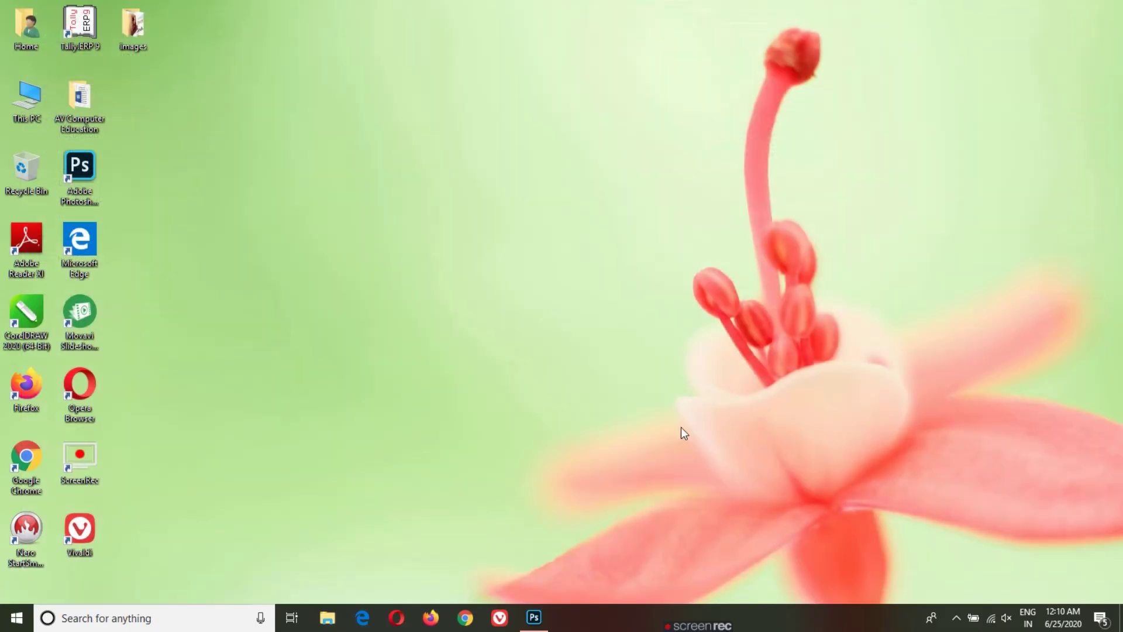
click(534, 617)
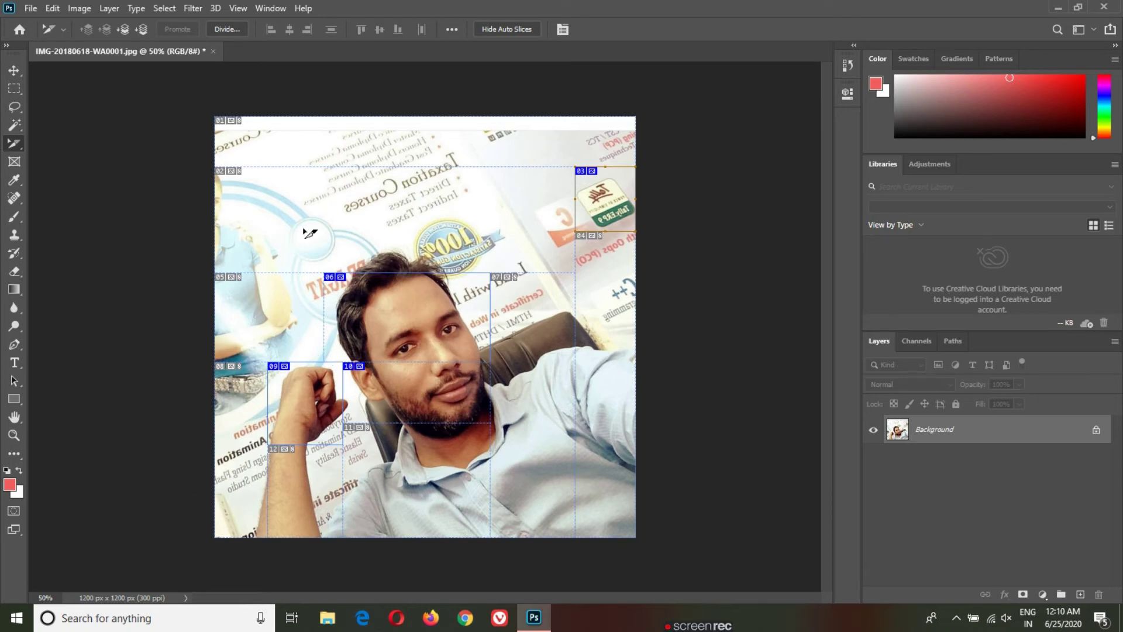
Close the sliced document, answering the save prompt, and open IMG-20180618-WA0001 from Pictures
click(213, 51)
click(518, 234)
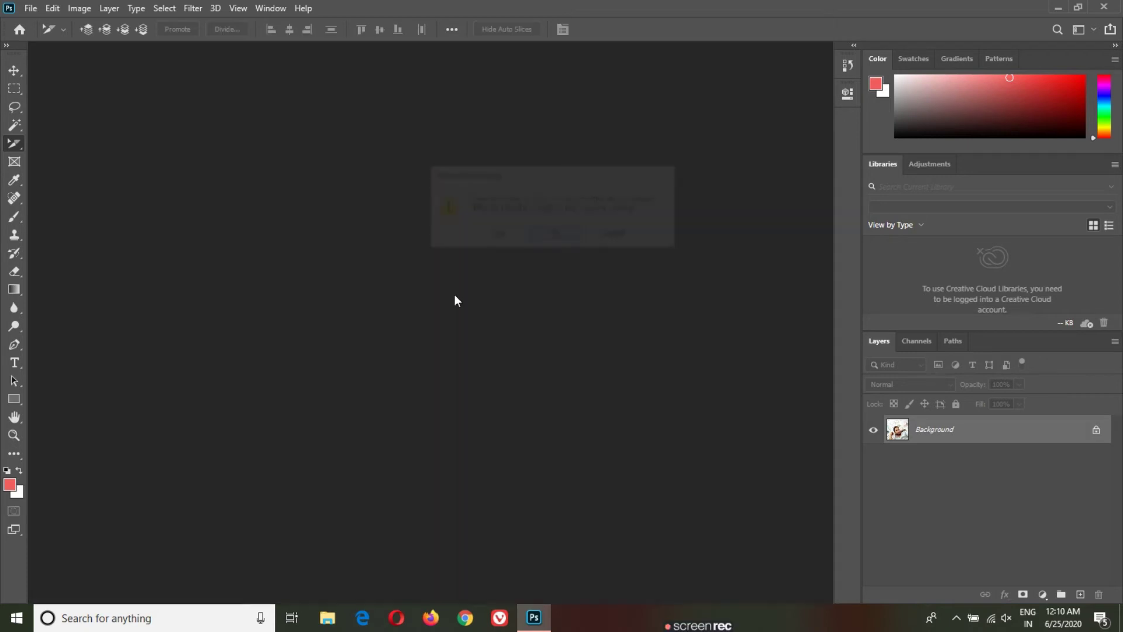
click(31, 8)
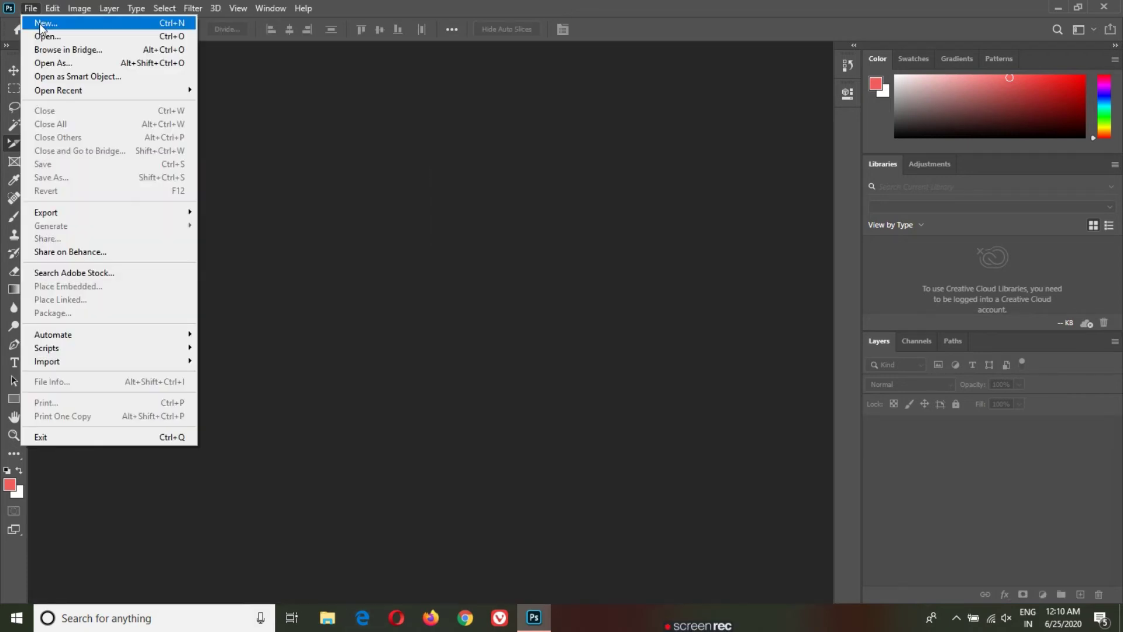
click(47, 36)
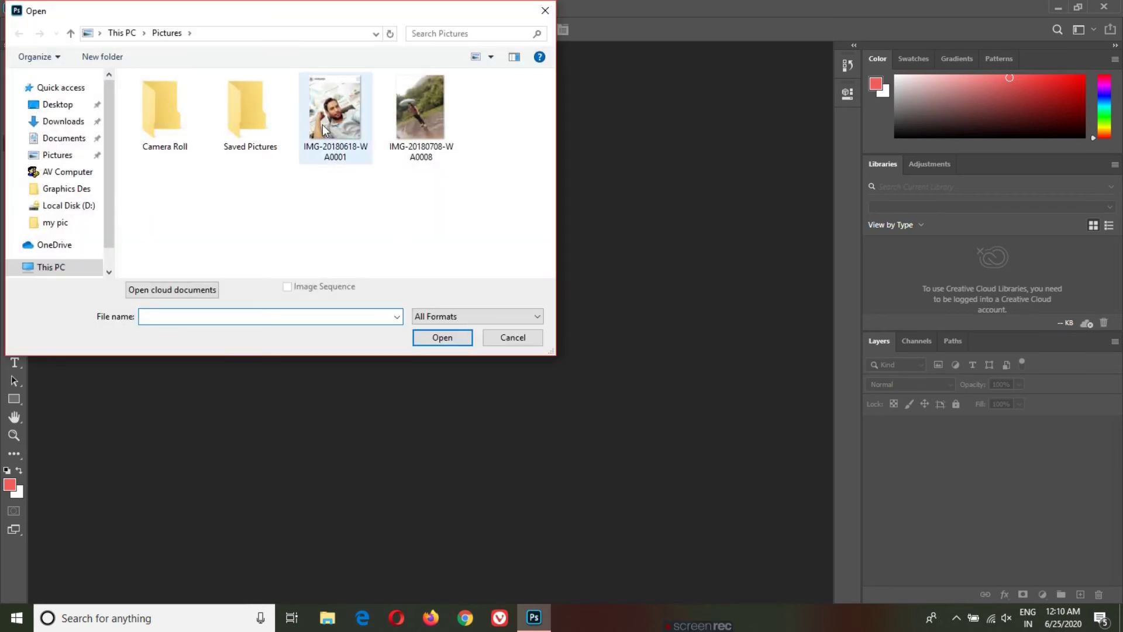
click(328, 129)
click(456, 343)
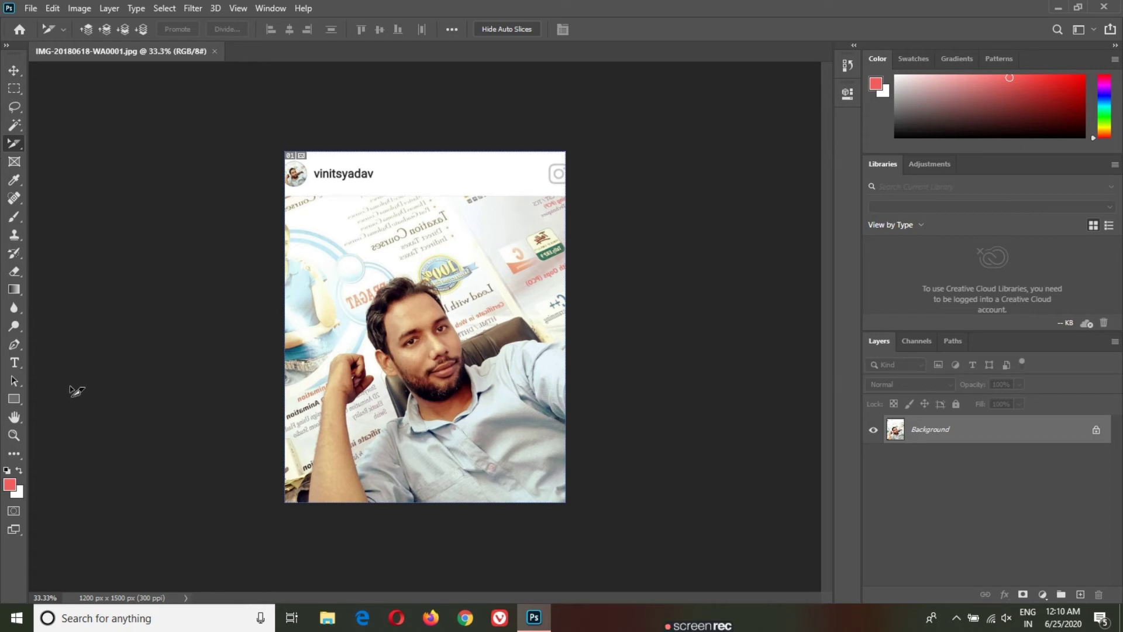
click(15, 363)
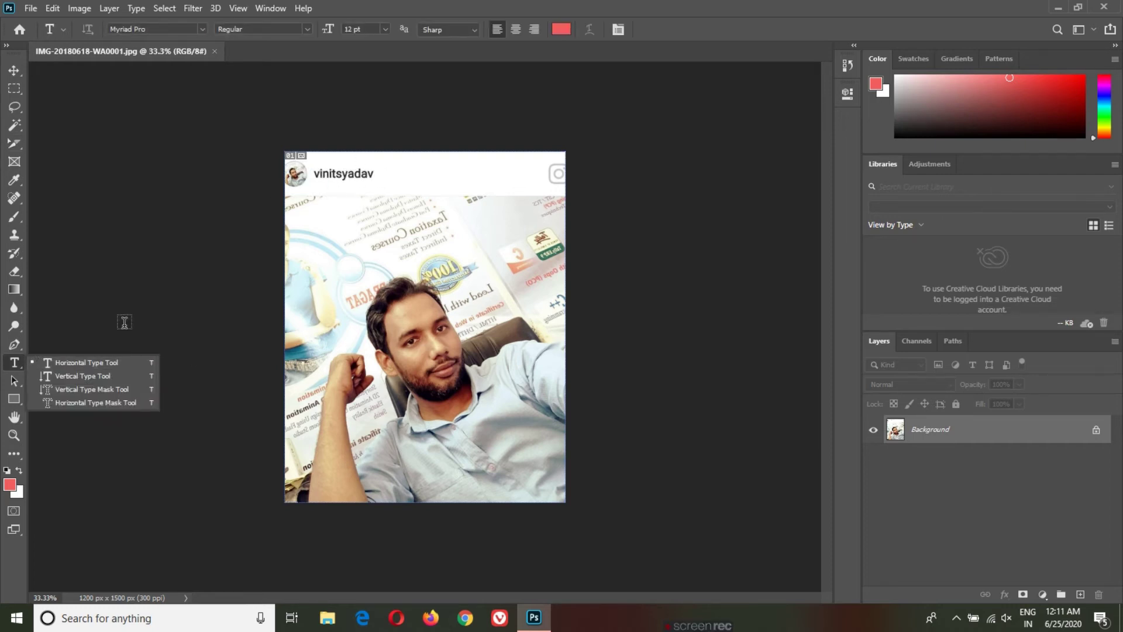
Type 'Pic1' as a text layer at the photo's upper left, removing the placeholder text
click(107, 368)
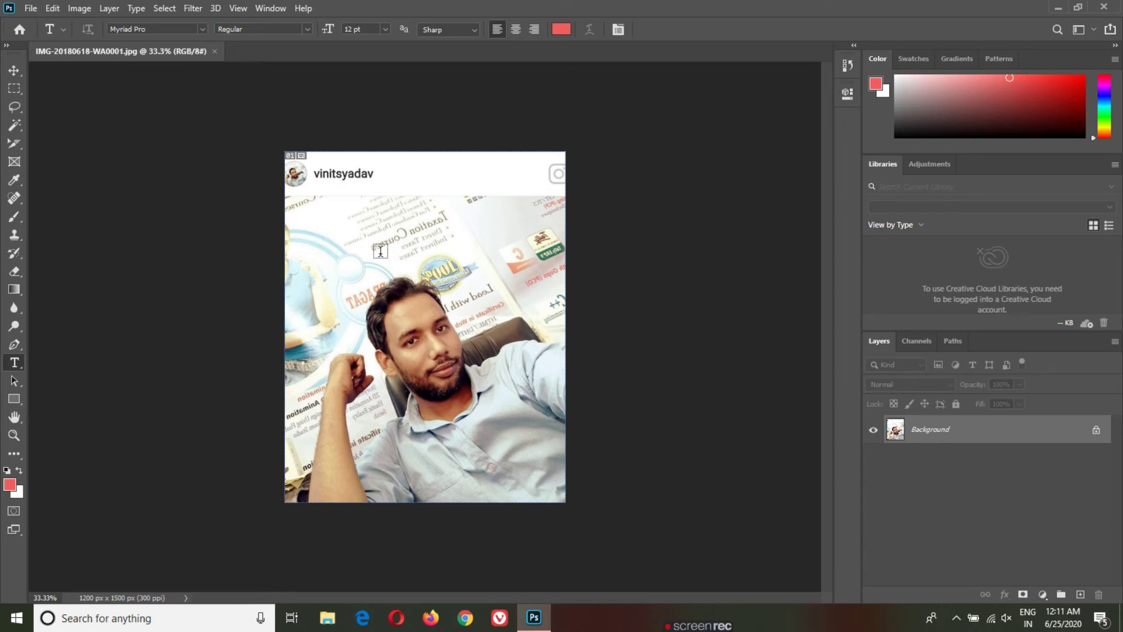
click(316, 224)
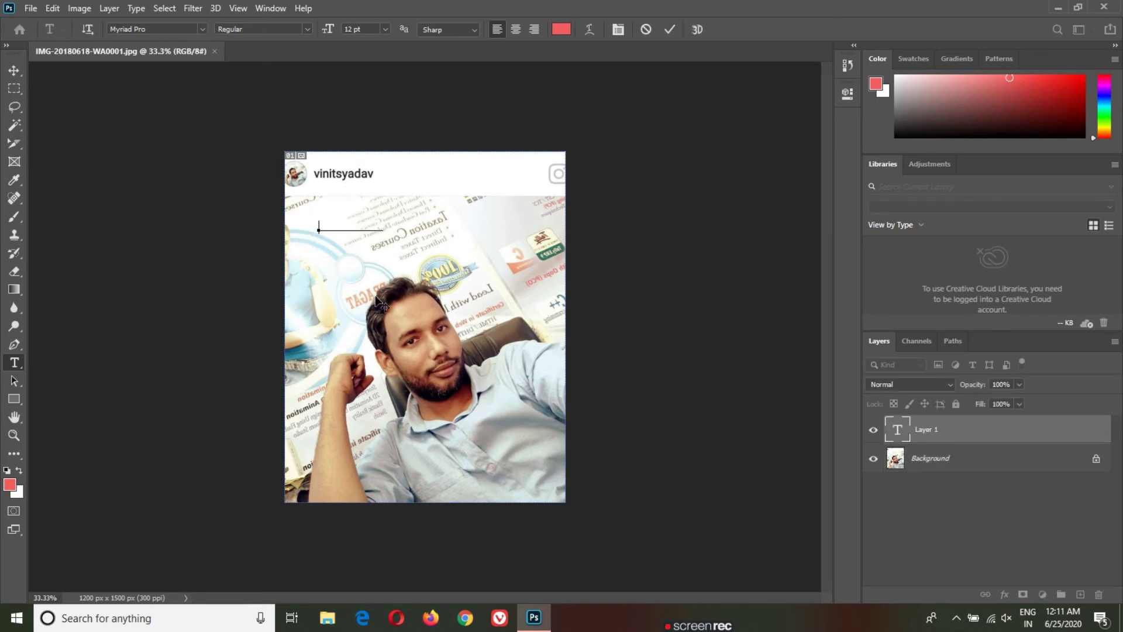
text(P)
text(idLorem Ipsum)
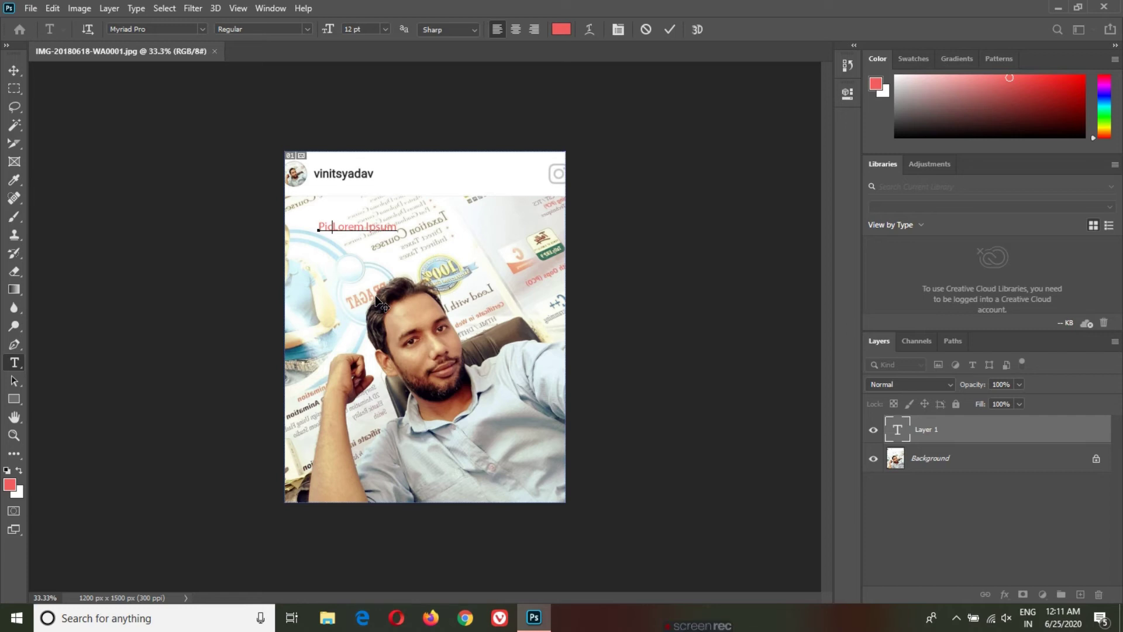
key(BackSpace)
text(c1)
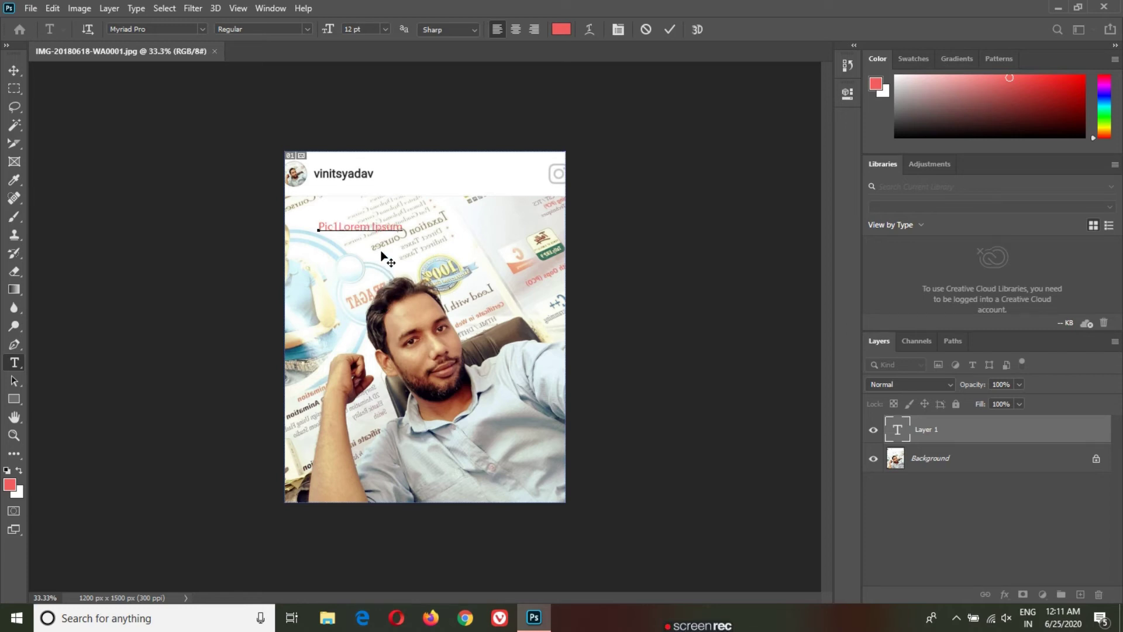
key(Right)
key(Right)
key(Right)
key(BackSpace)
key(BackSpace)
key(BackSpace)
key(BackSpace)
key(BackSpace)
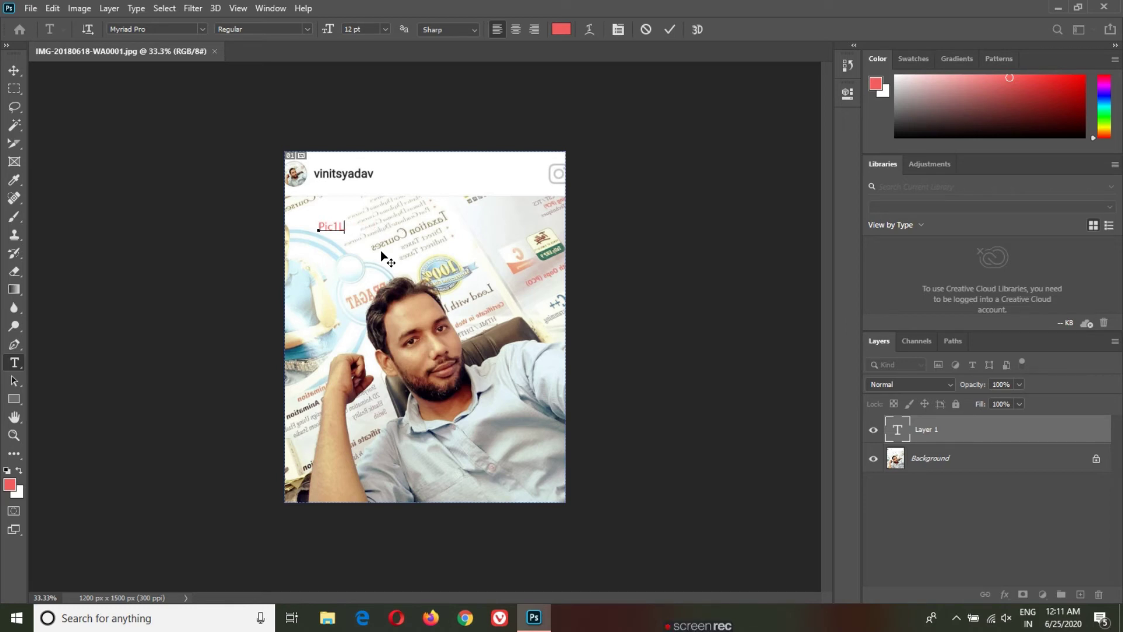
key(BackSpace)
click(16, 72)
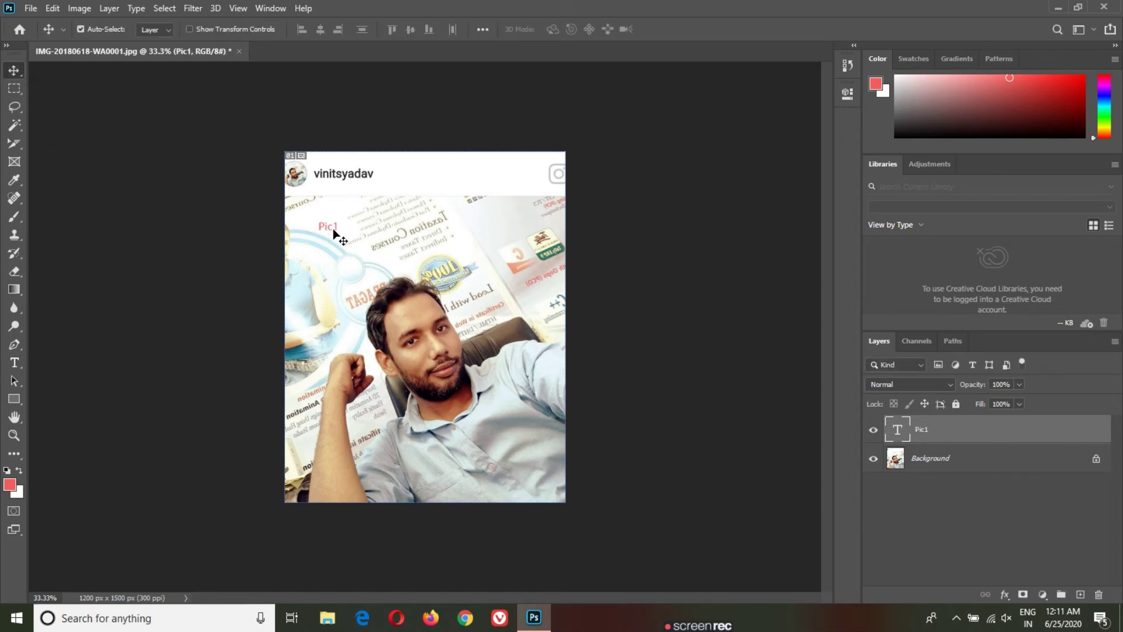
Scale the Pic1 text to about 231%, then move it up and to the left
key(ctrl+t)
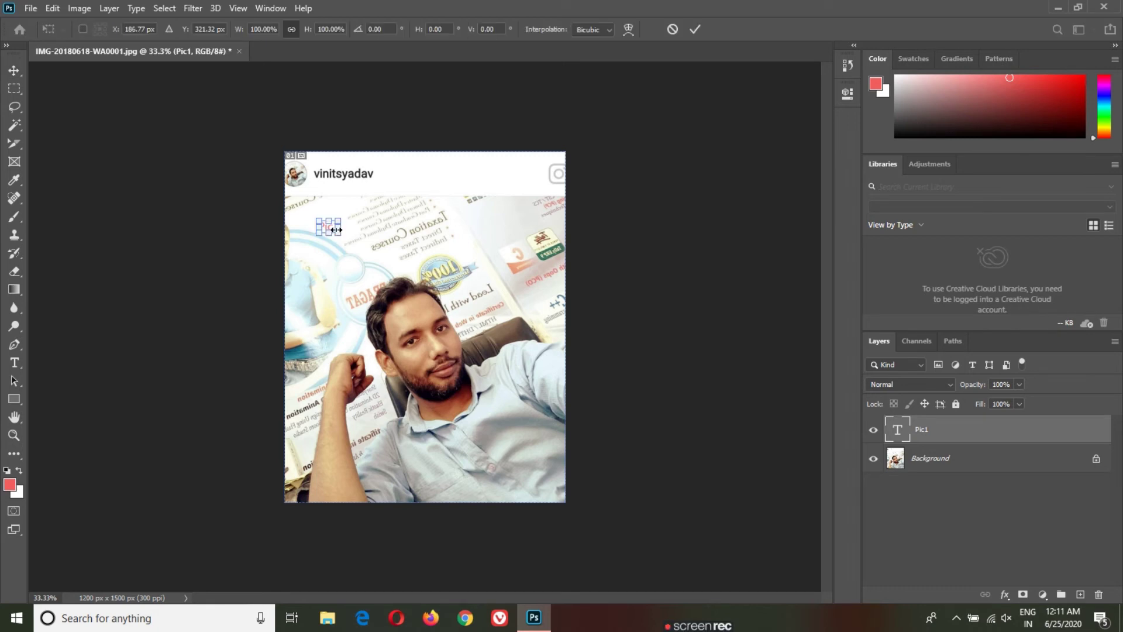
drag(338, 234, 364, 234)
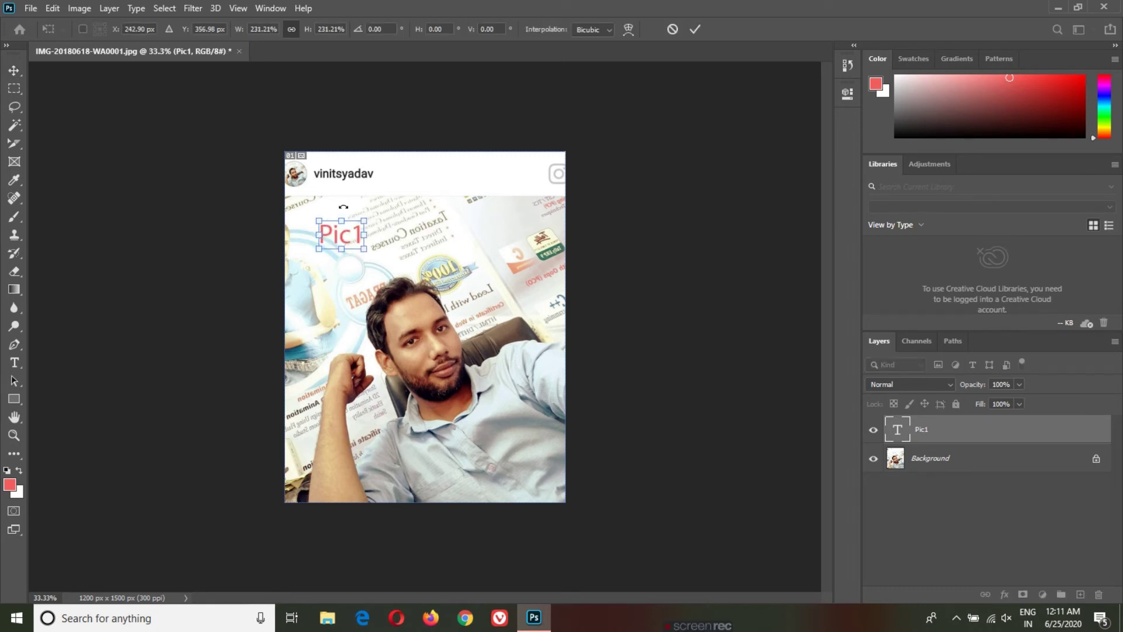
key(Return)
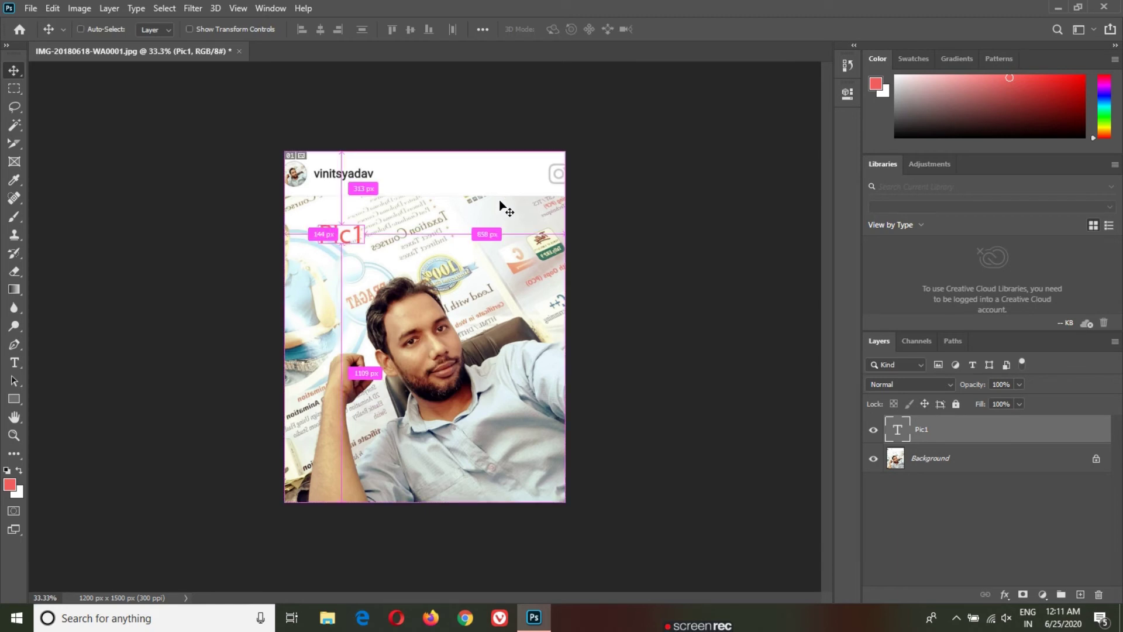
key(ctrl+plus)
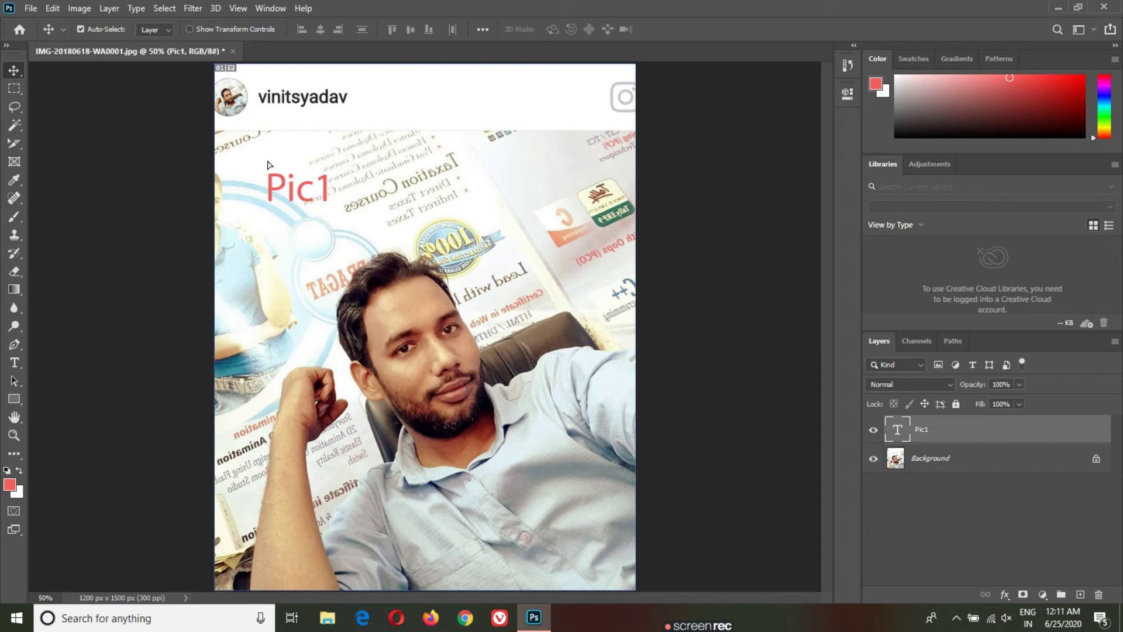
drag(272, 170, 253, 158)
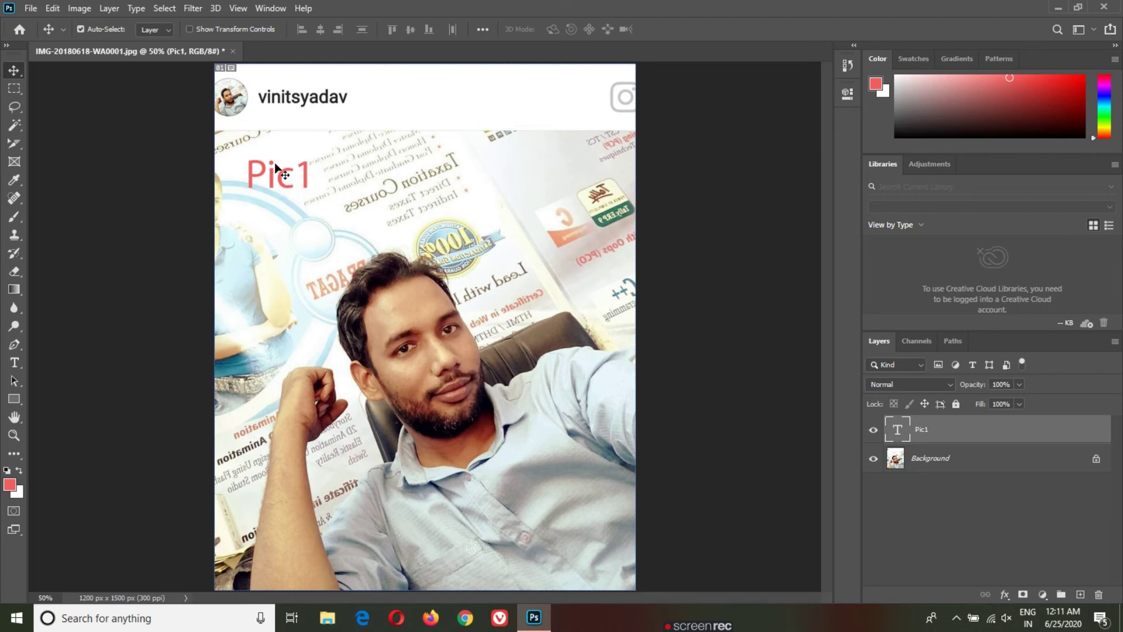
click(14, 144)
right_click(12, 144)
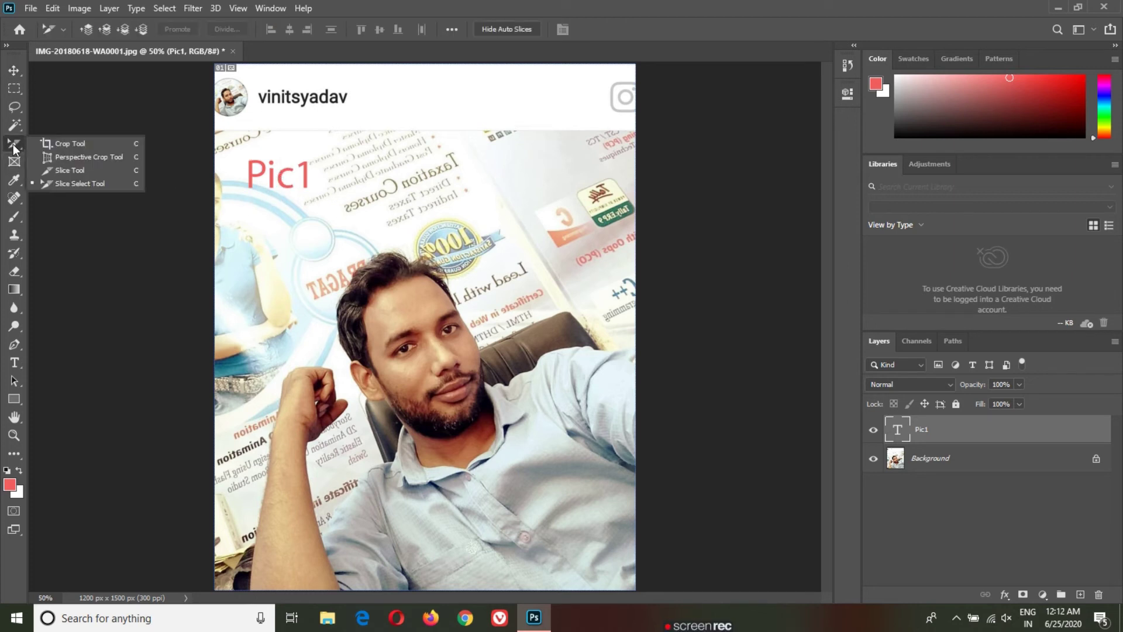
Slice around Pic1, open its Slice Options (IMG-20180618-WA0001_03, 175 × 78 px), then show the desktop
click(72, 169)
drag(245, 159, 309, 187)
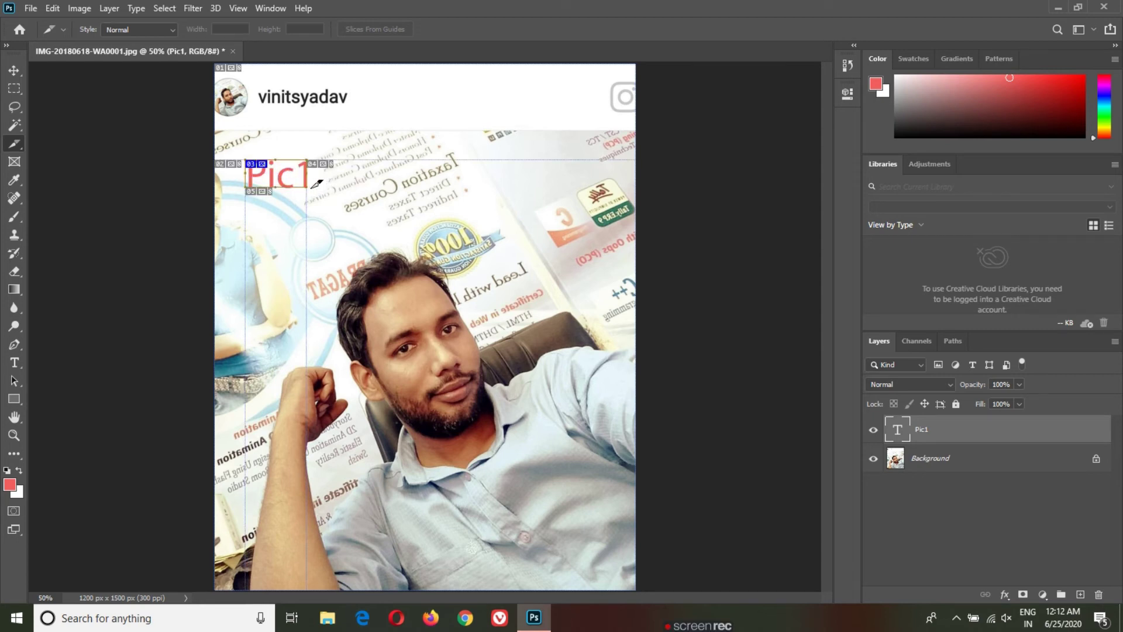
right_click(259, 170)
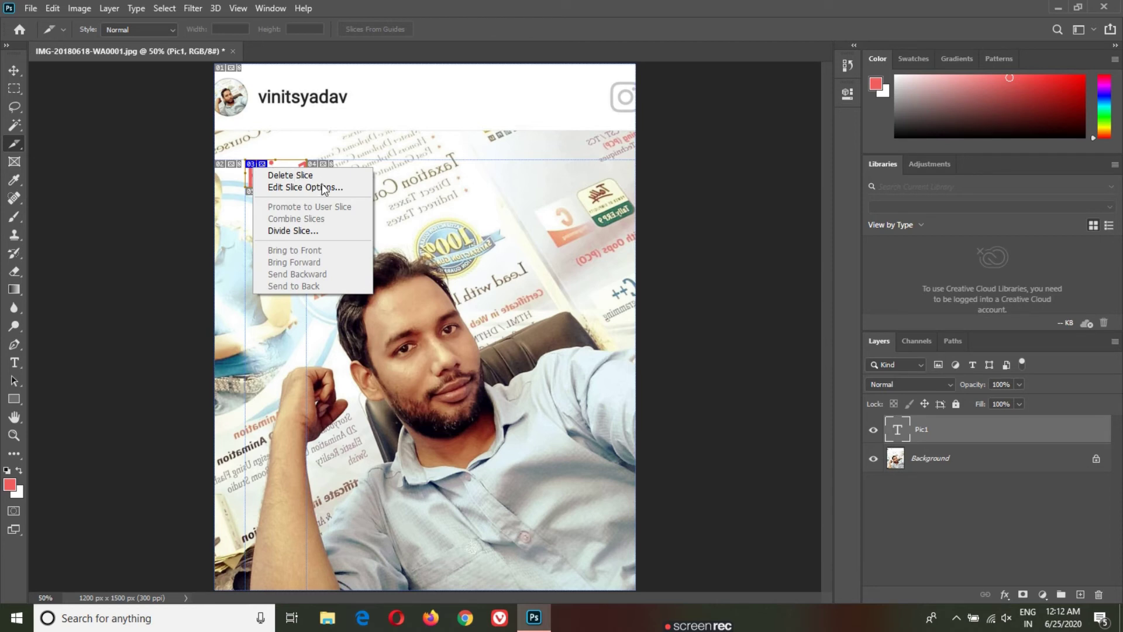
click(304, 187)
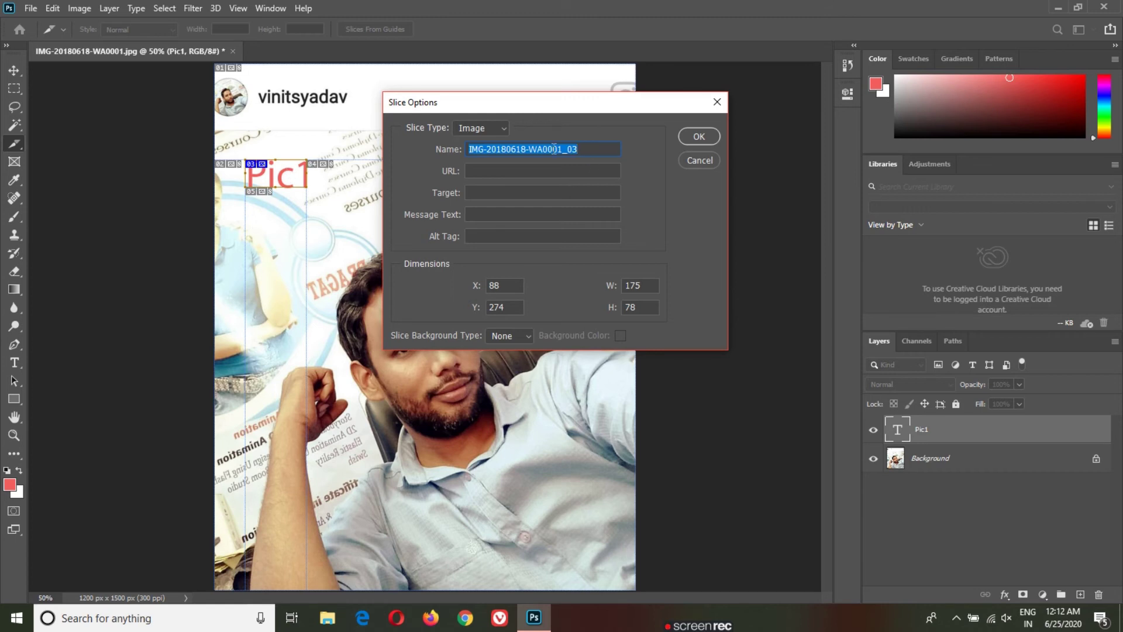
click(485, 170)
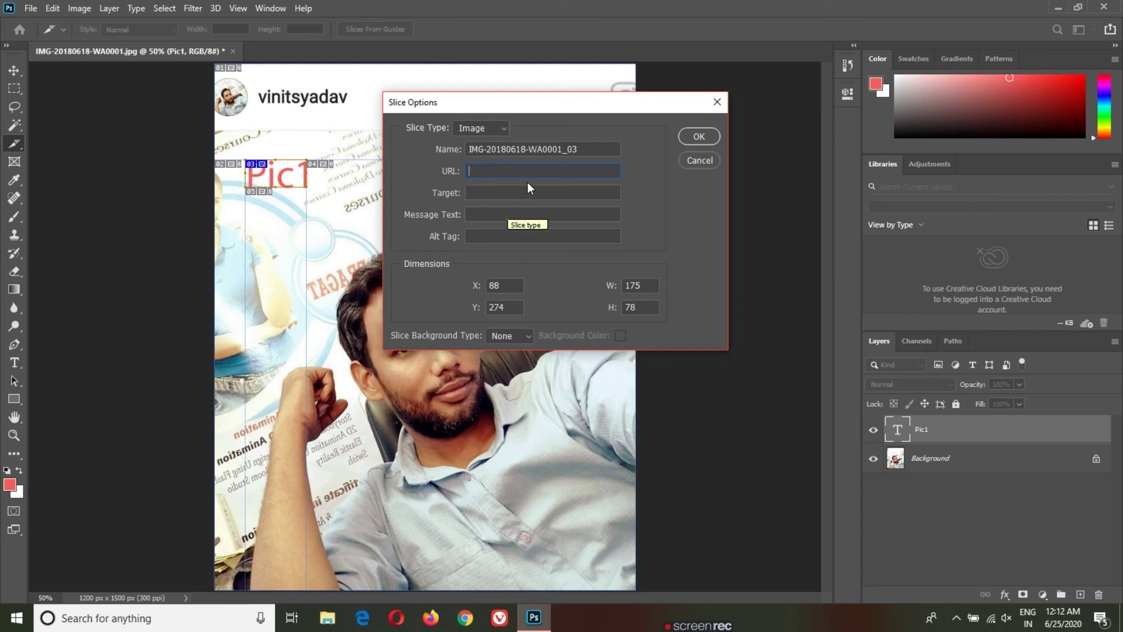
click(31, 9)
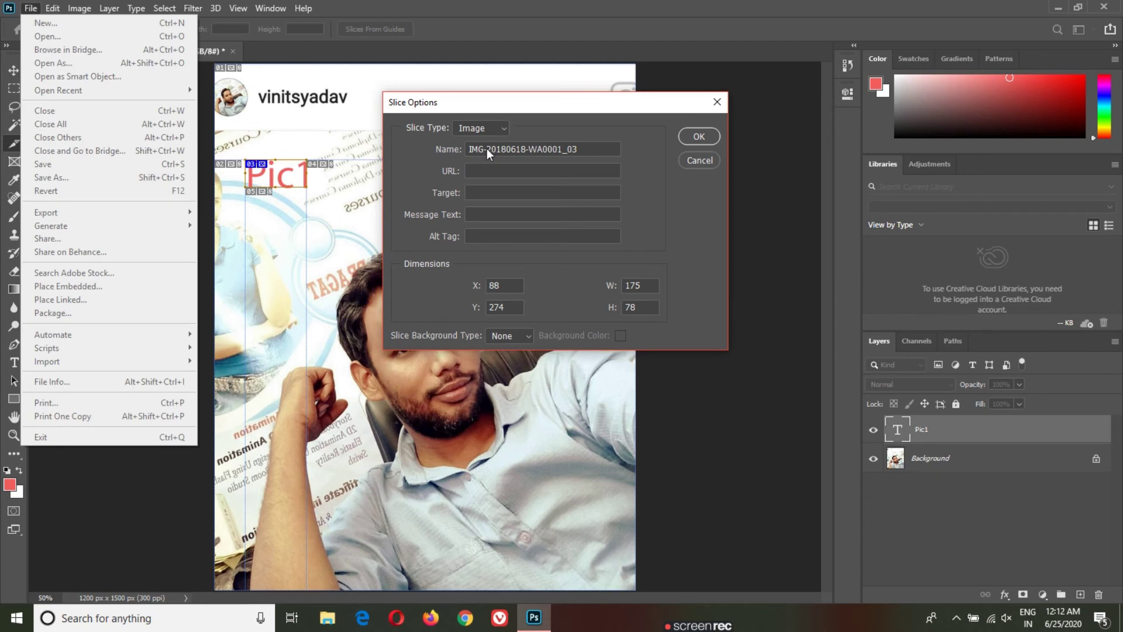
click(578, 192)
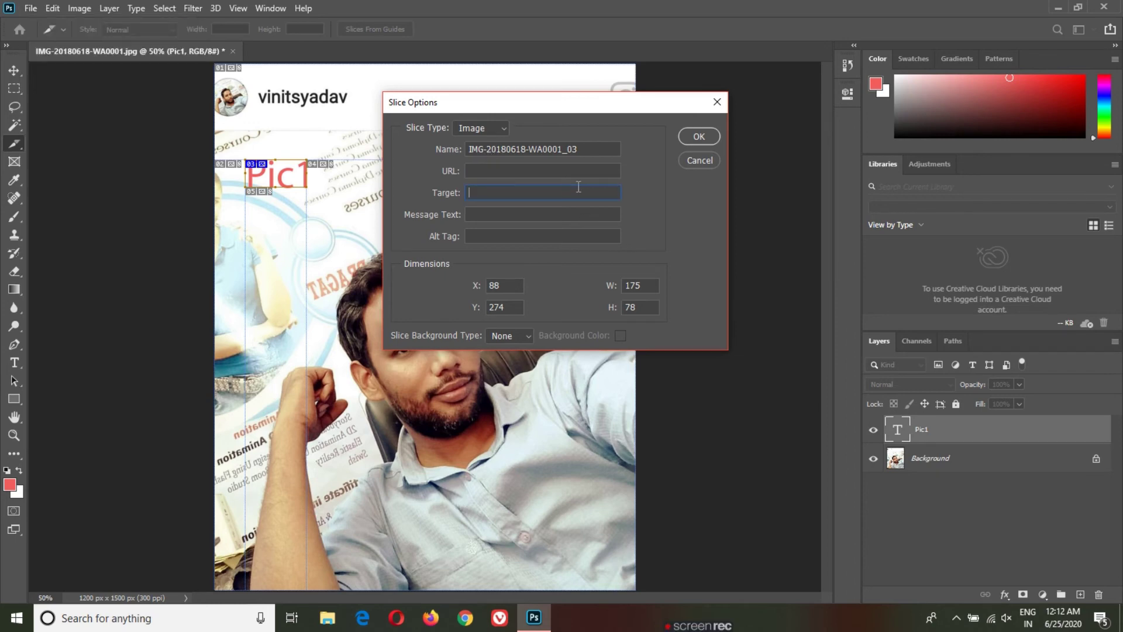
key(super+d)
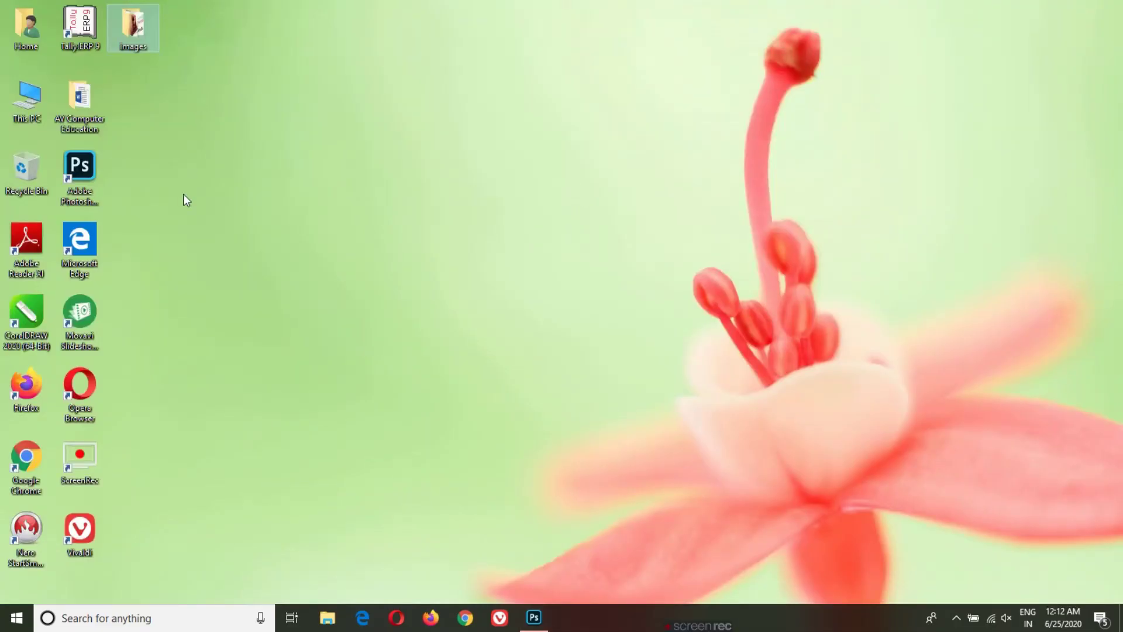
Go from Home into Pictures and right-click the IMG-20180708-WA0008 photo for its Open with options
double_click(20, 42)
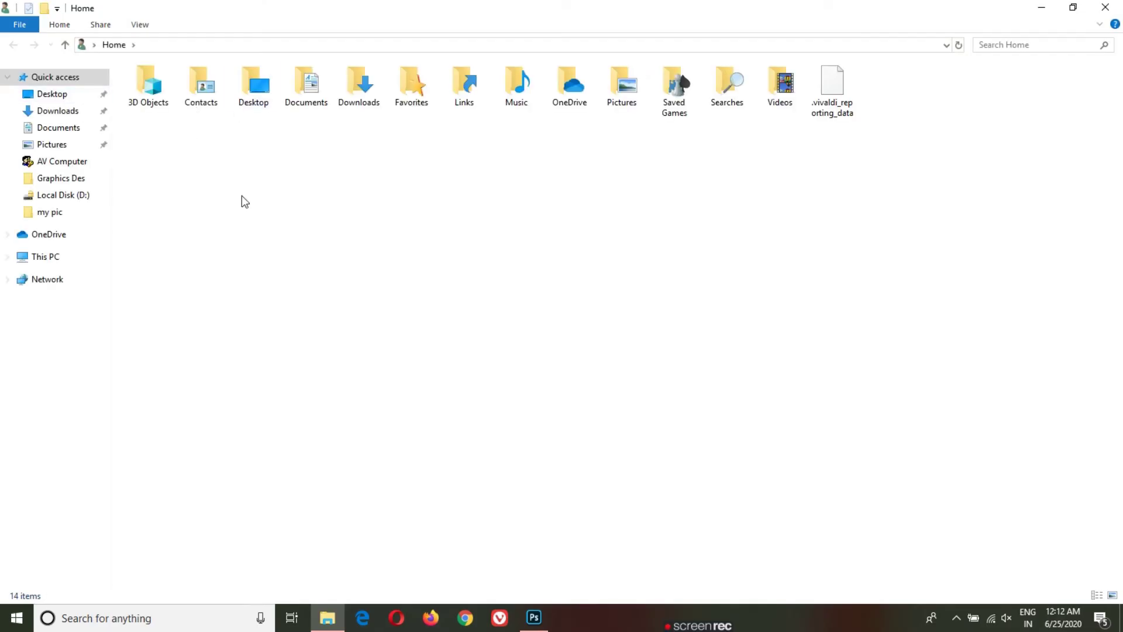
click(637, 97)
double_click(637, 97)
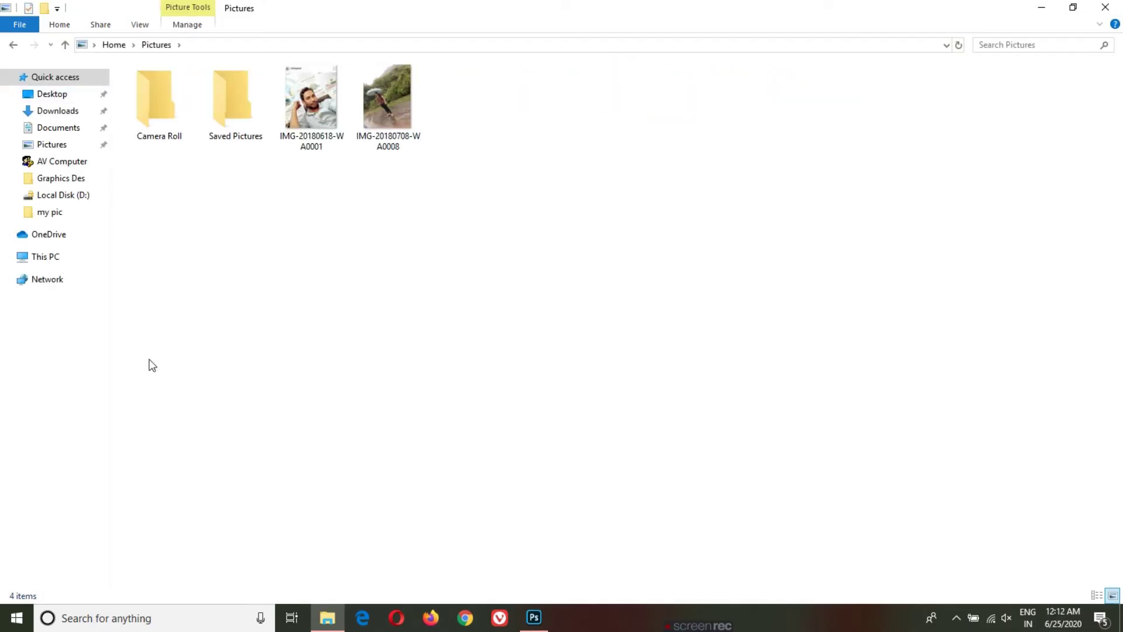
click(392, 123)
double_click(386, 115)
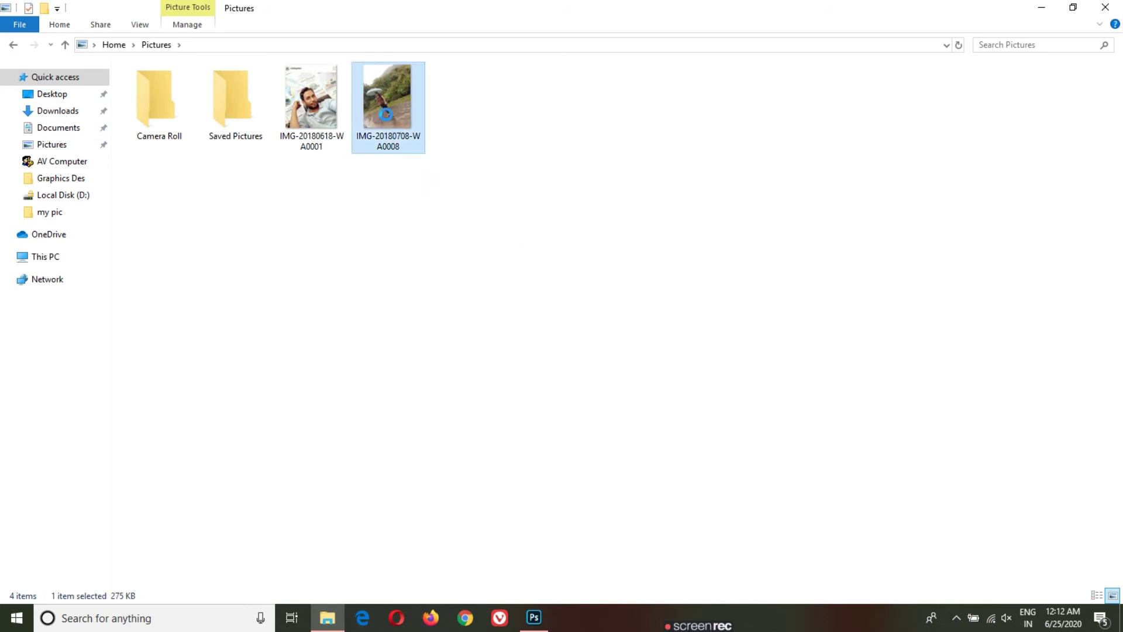
right_click(386, 115)
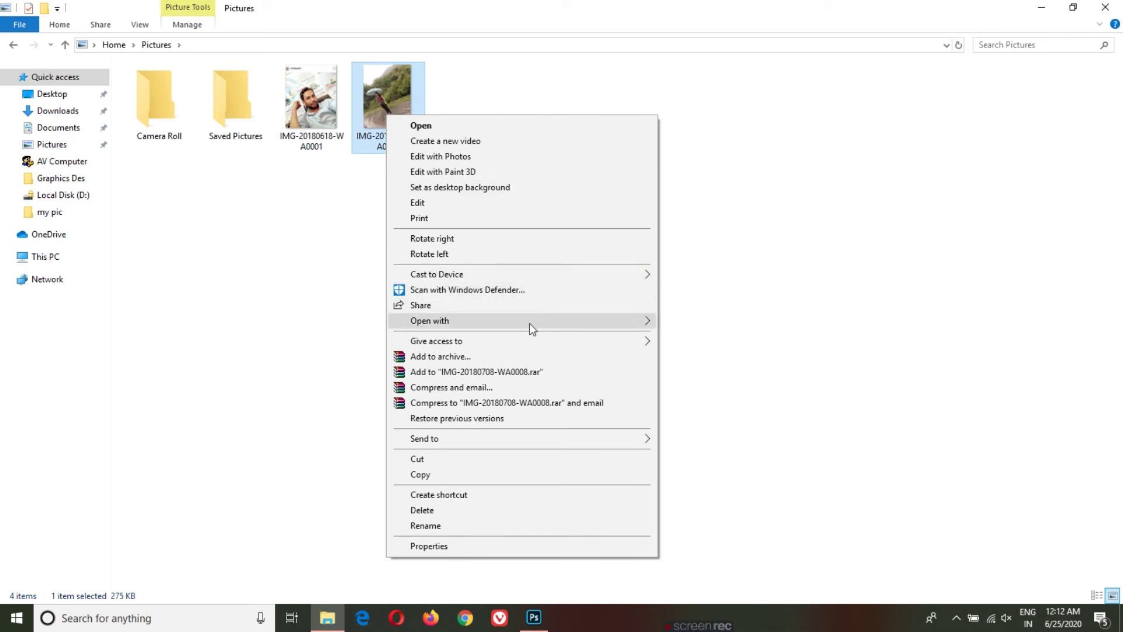
mouse_move(522, 321)
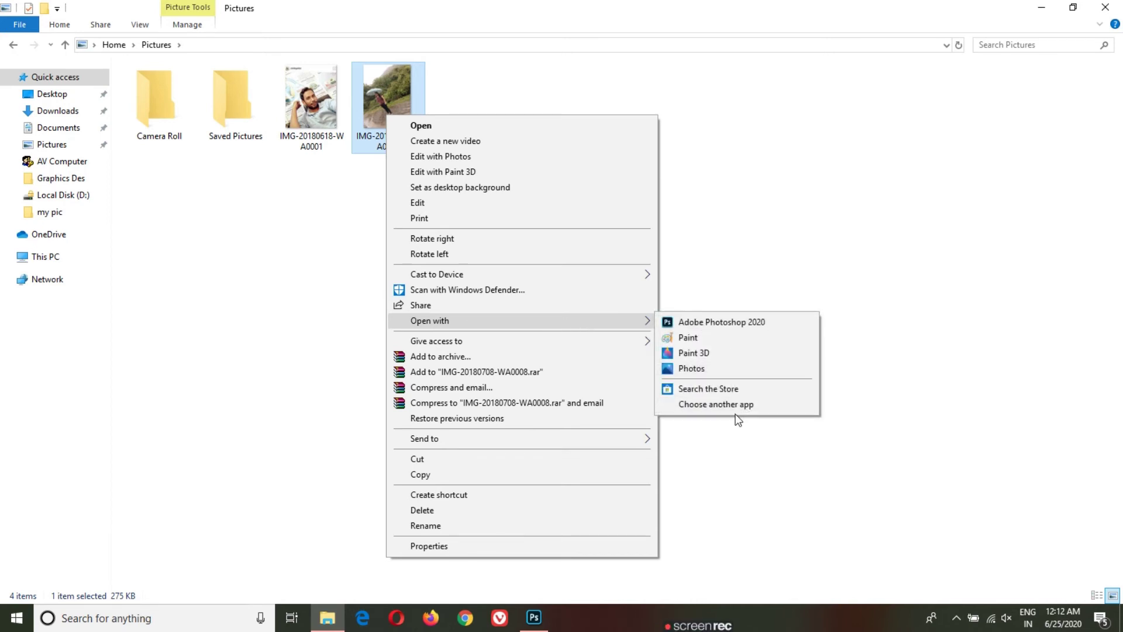
Open IMG-20180708-WA0008 in Internet Explorer, found under Choose another app > More apps
click(721, 405)
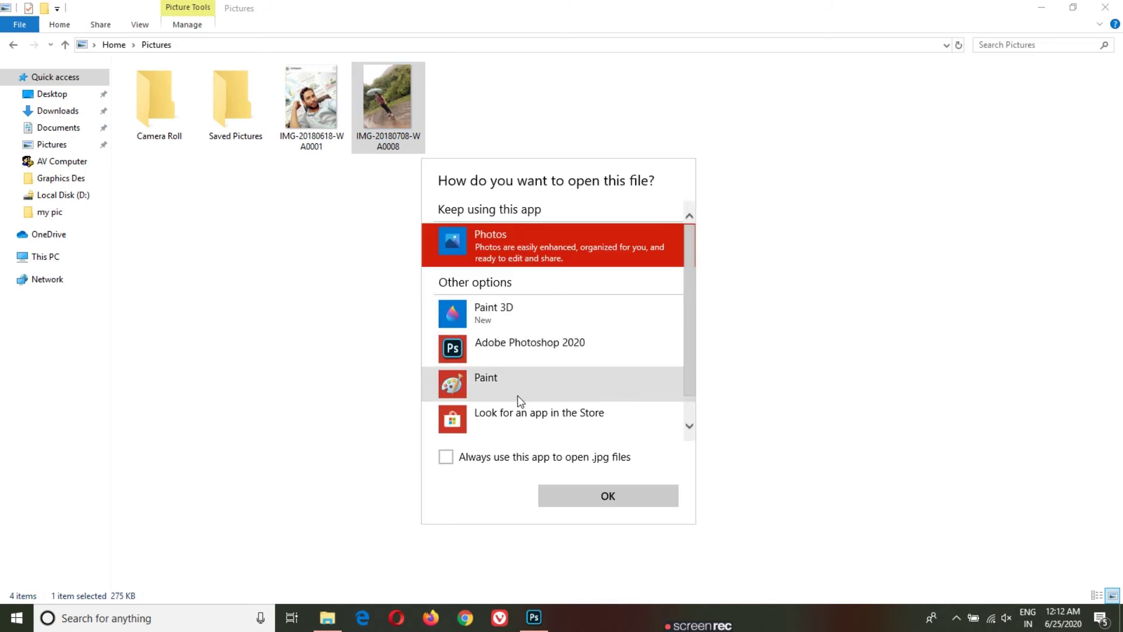
scroll(520, 402, down, 1)
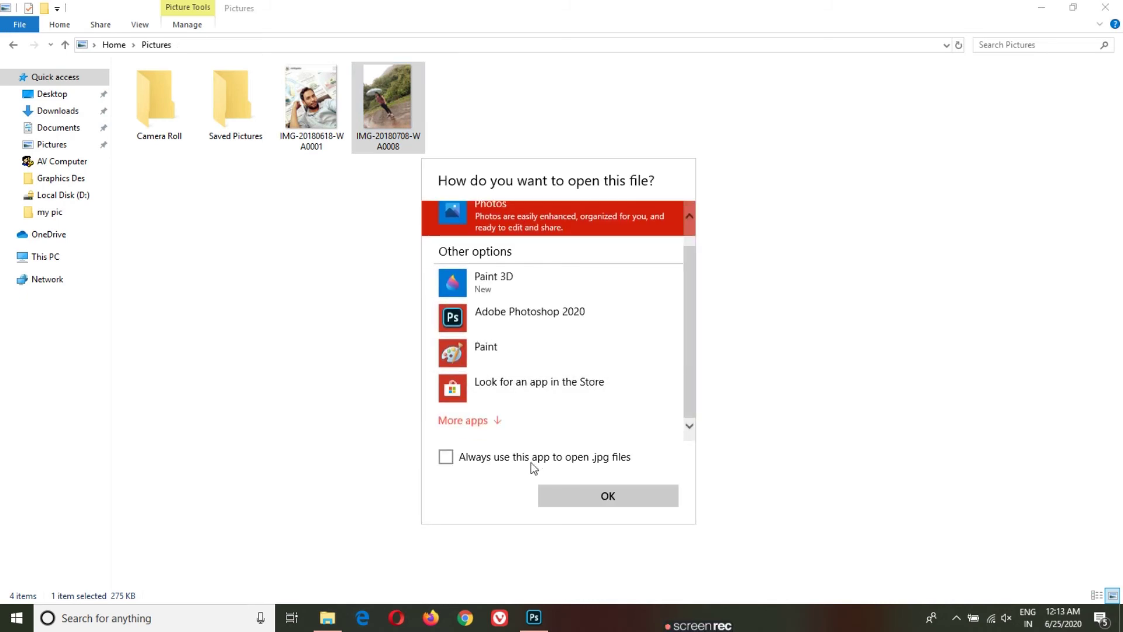
click(493, 421)
scroll(488, 433, down, 3)
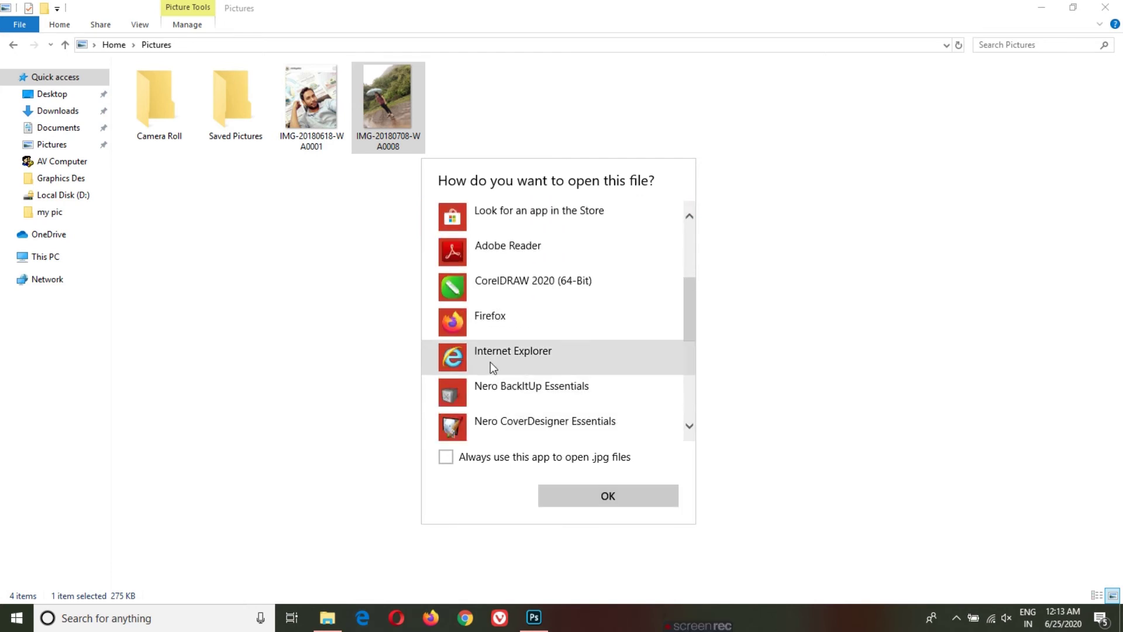
click(532, 360)
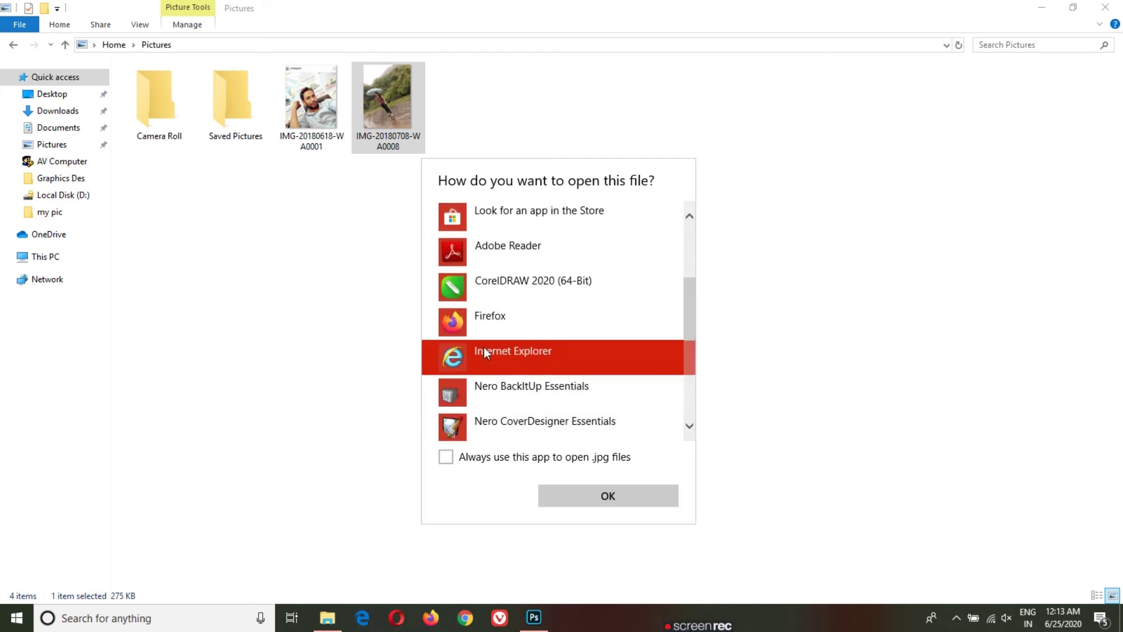
click(590, 504)
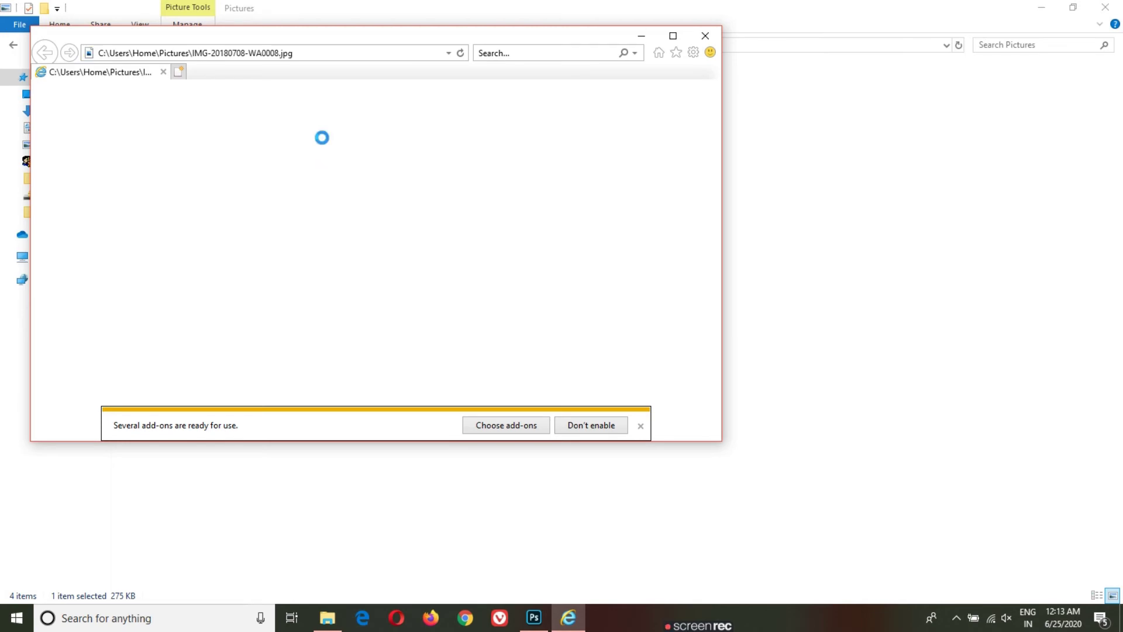
Dismiss the IE setup prompt, copy the photo's file path from the address bar, and return to Photoshop
click(544, 335)
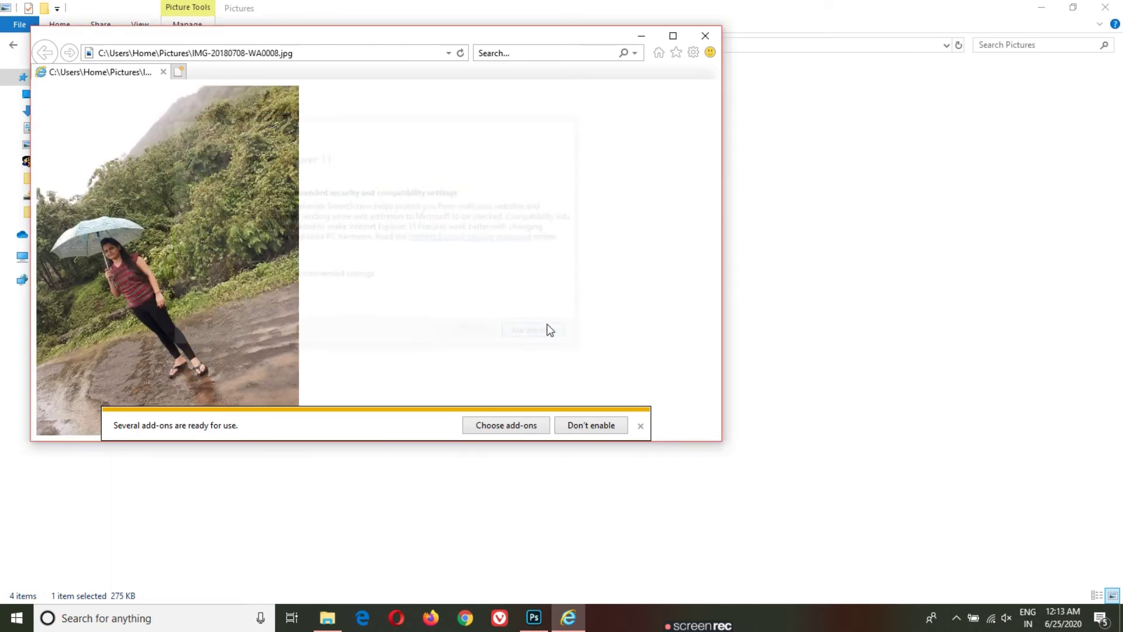
click(145, 52)
right_click(146, 52)
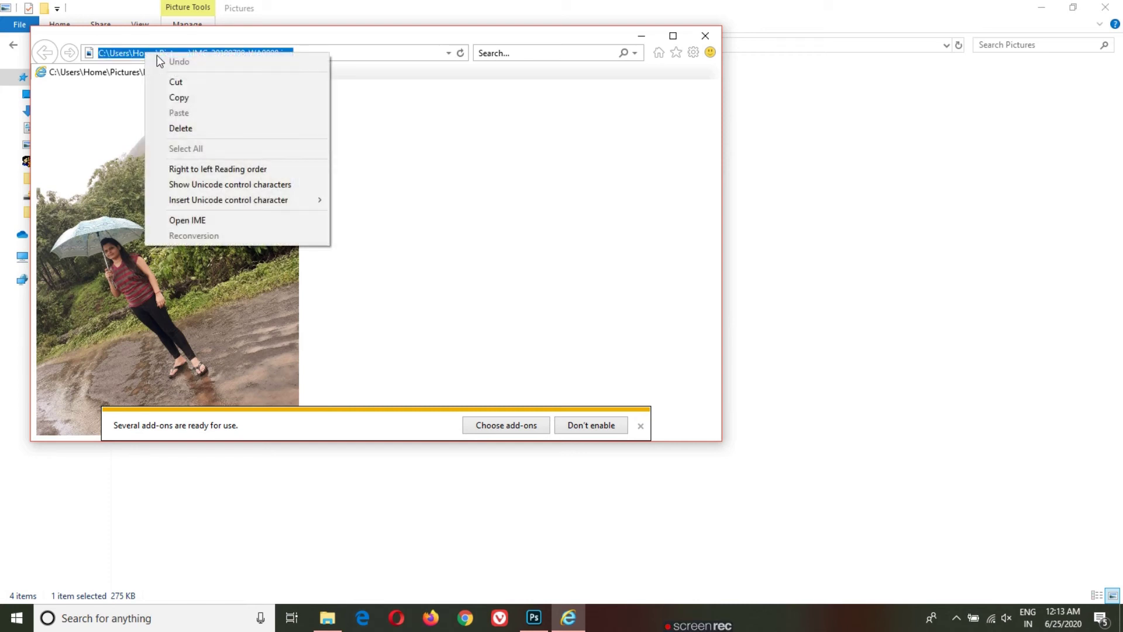
click(205, 98)
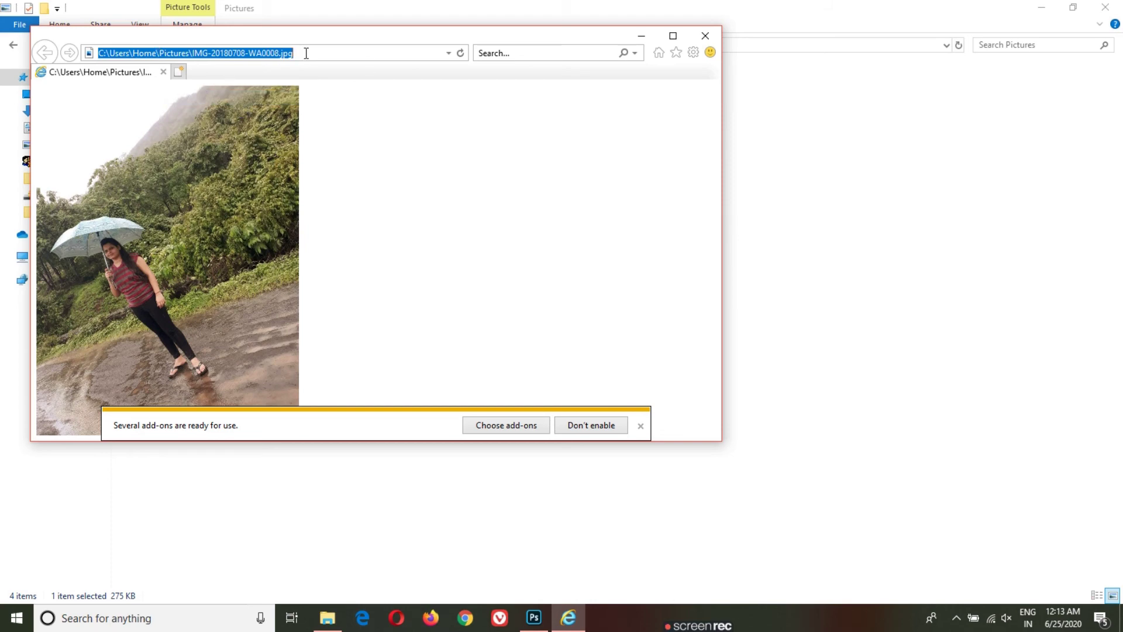
click(535, 618)
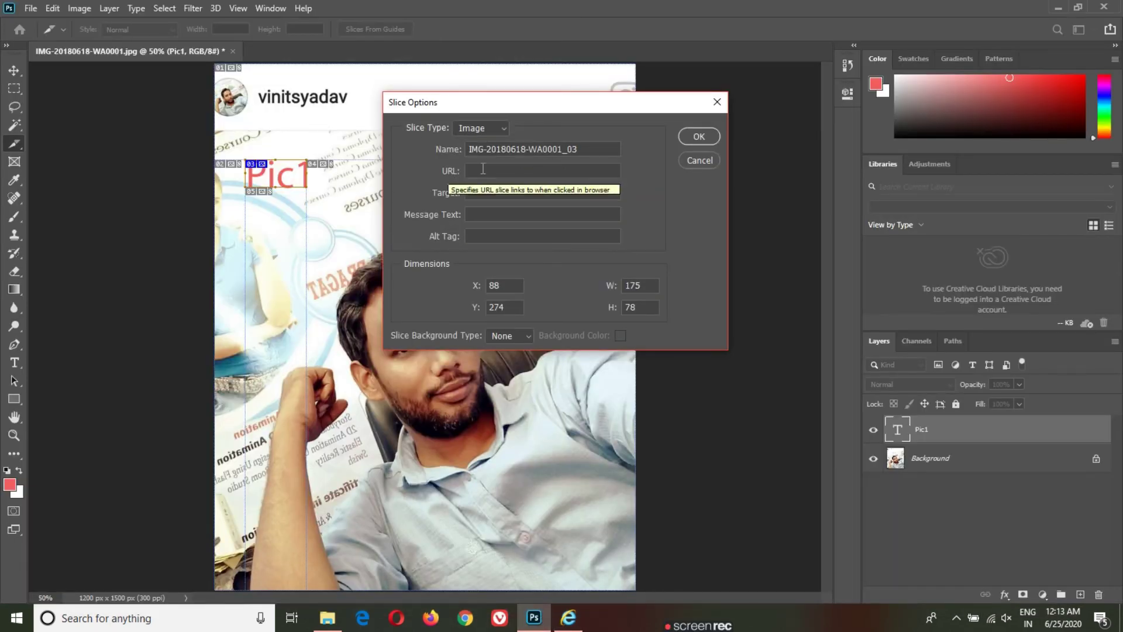
Paste the copied photo path into the Pic1 slice's URL and clear its Target field
click(495, 171)
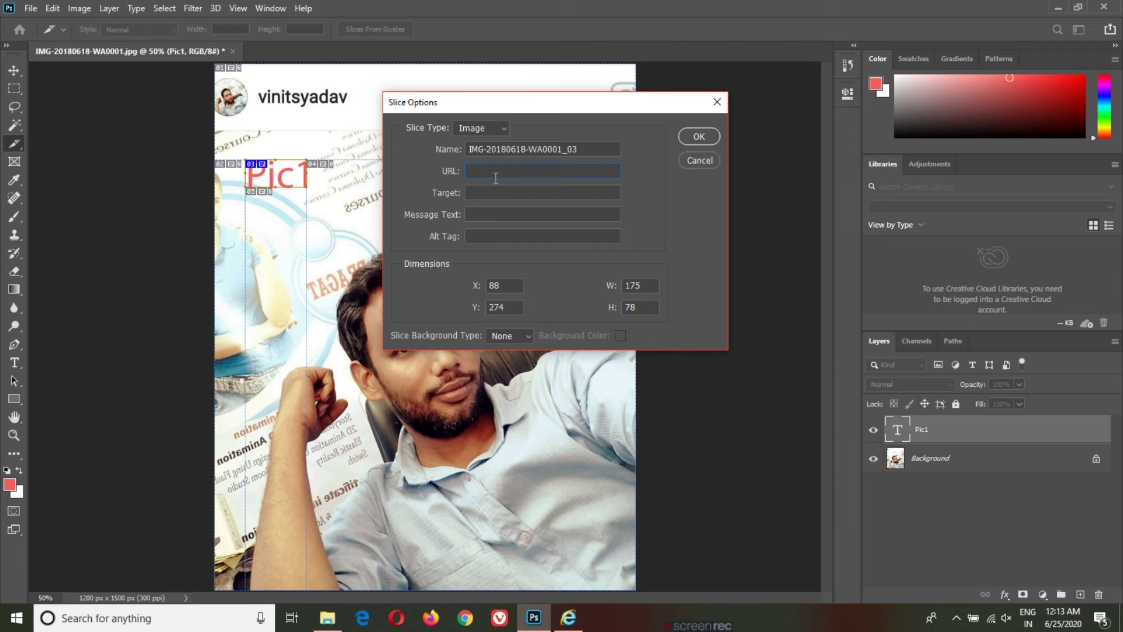
key(ctrl+v)
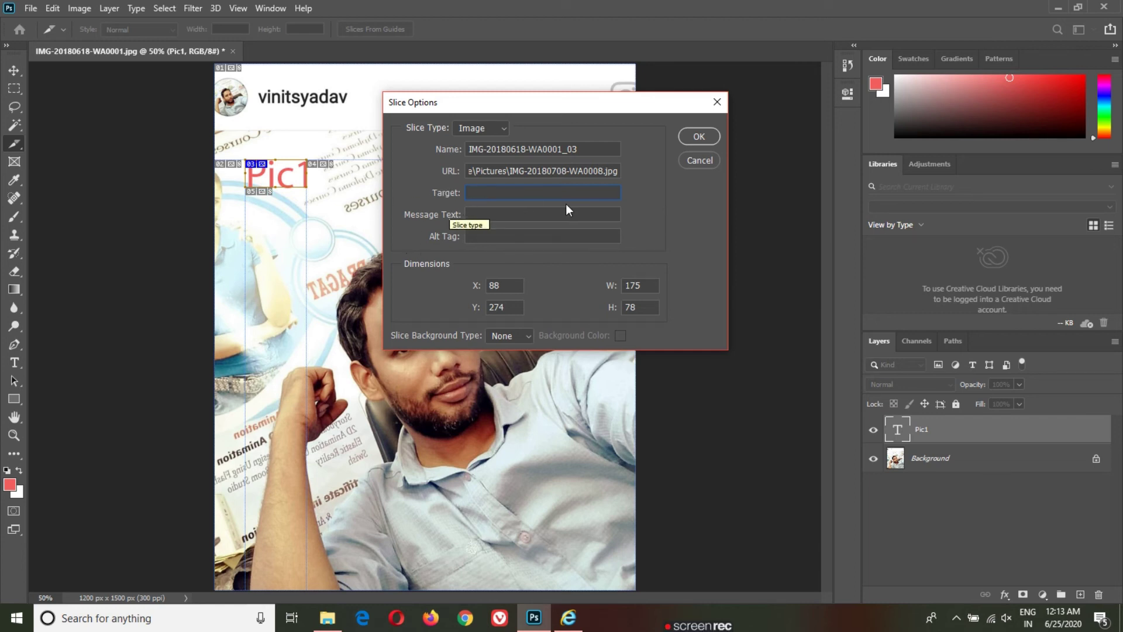
text(-bla)
text(nk)
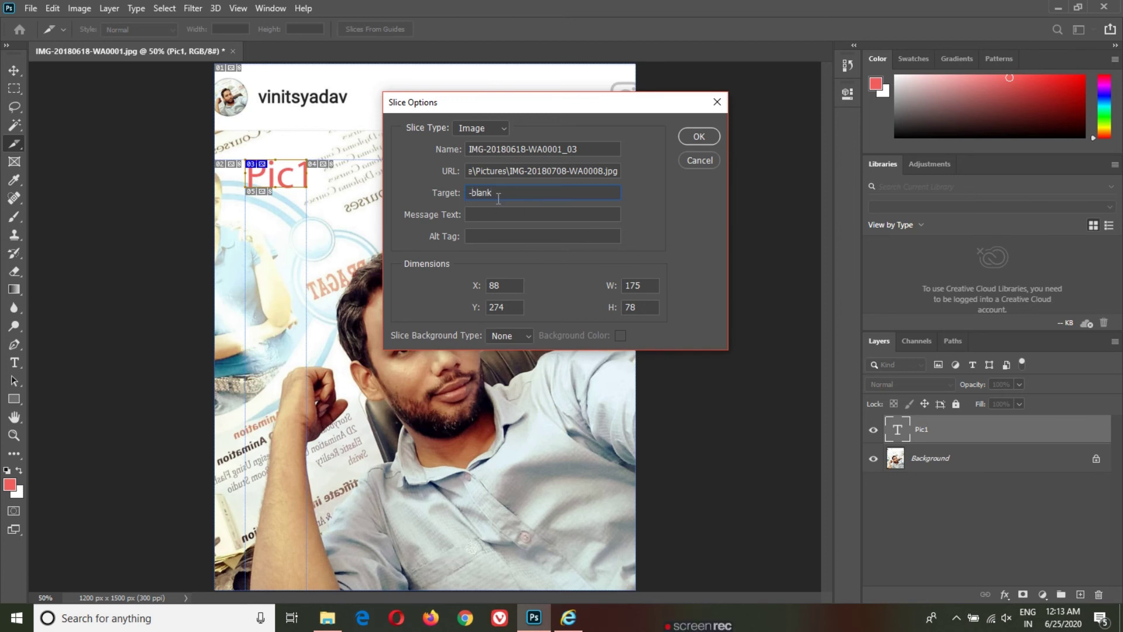
drag(506, 193, 430, 195)
key(BackSpace)
Set message text 'hii' and alt tag 'hello', apply, then draw a slice around the name heading
click(492, 215)
text(ii)
click(488, 237)
text(he)
text(llo)
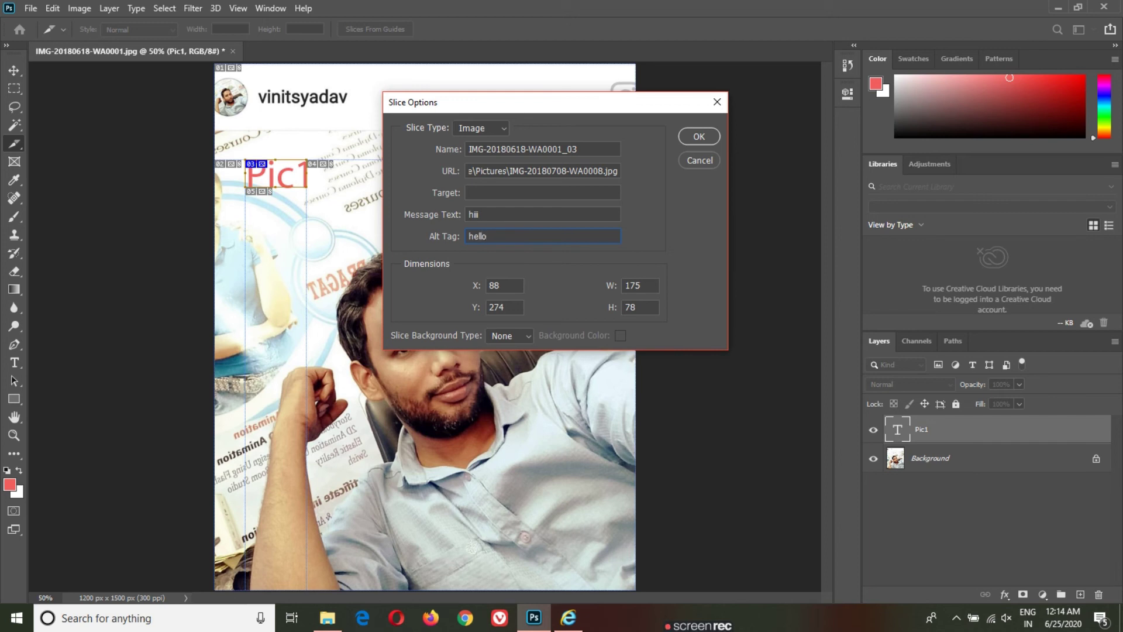
click(700, 137)
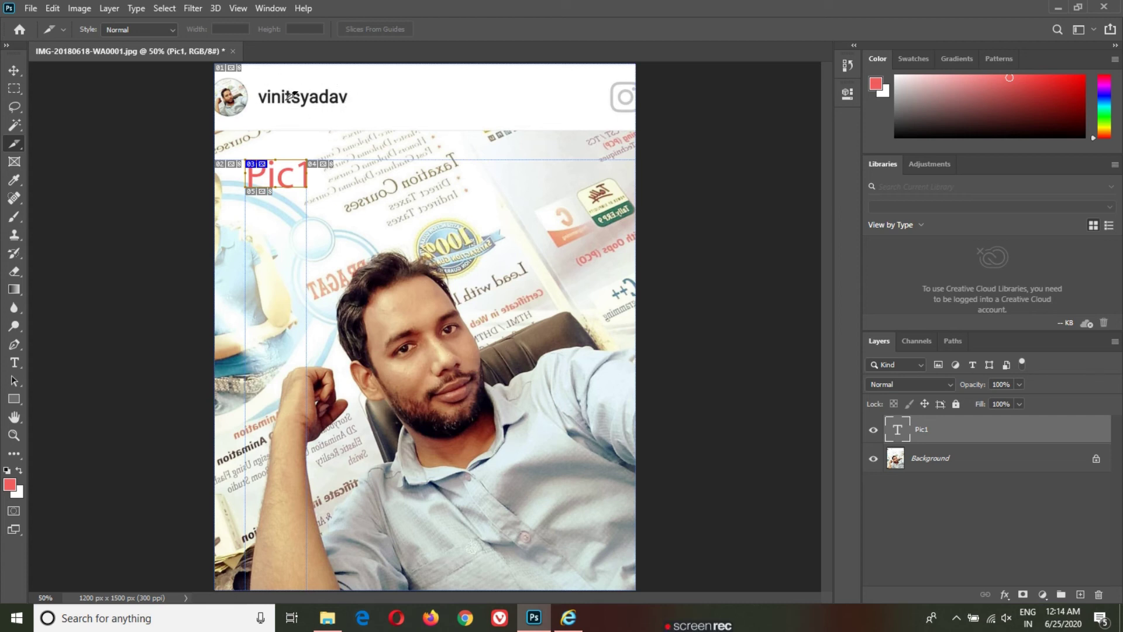
drag(257, 86, 351, 108)
right_click(318, 100)
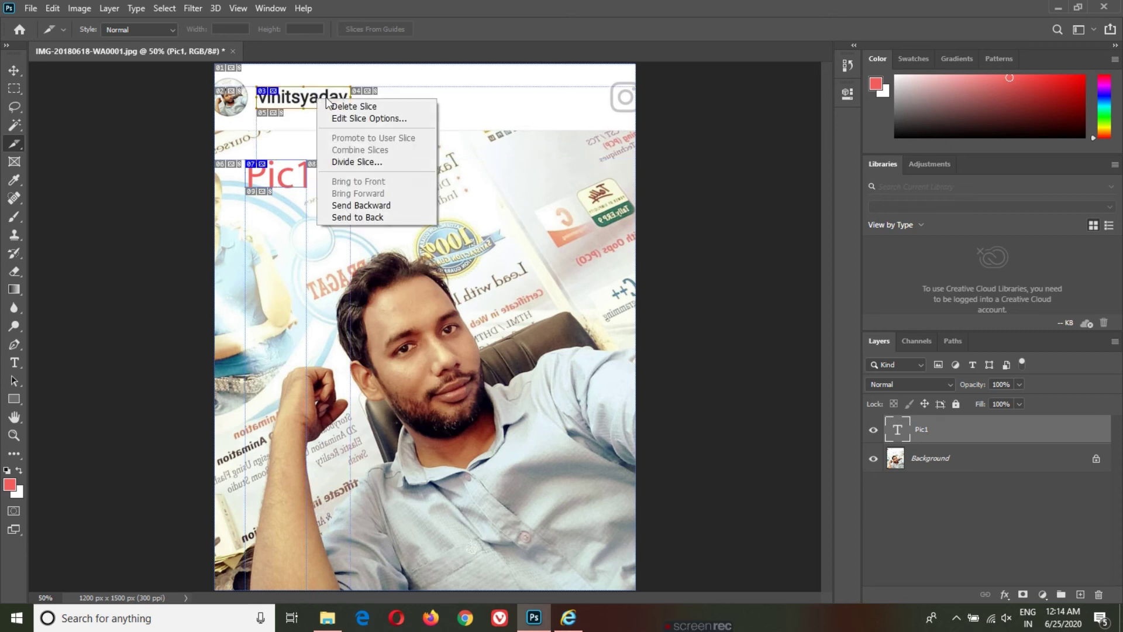
click(367, 119)
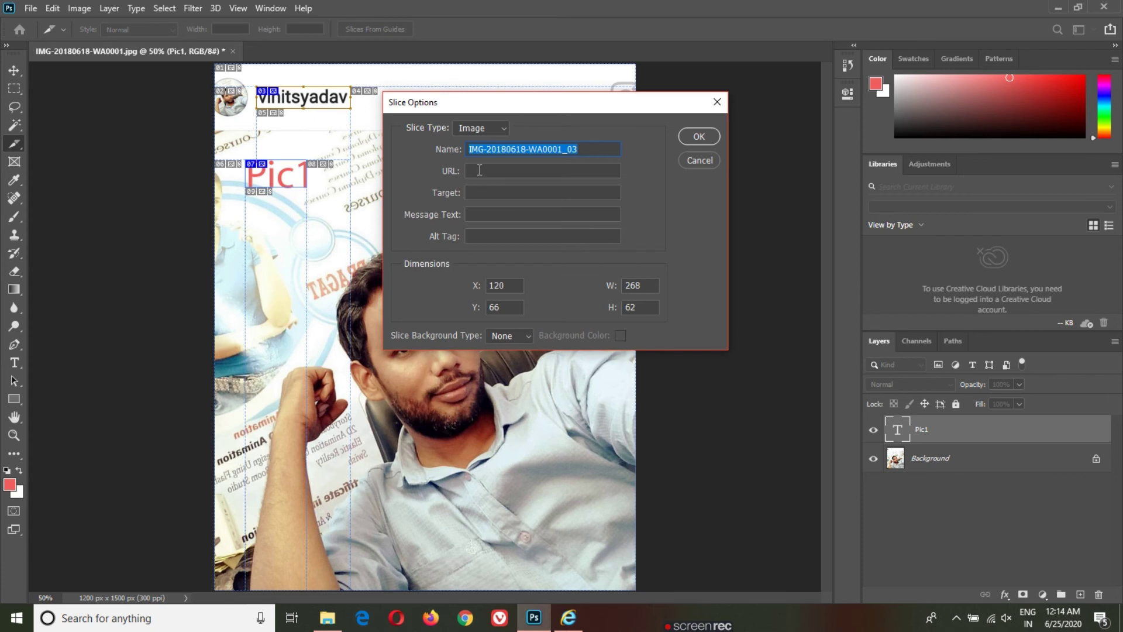
text(wwww)
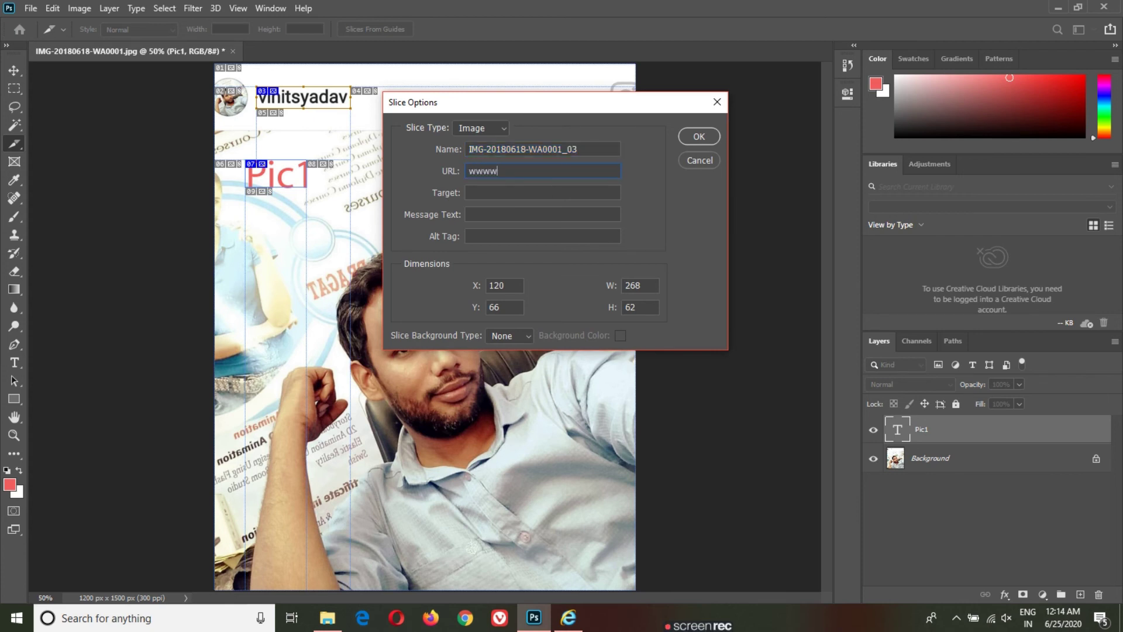
key(BackSpace)
text(.g)
text(oog)
text(le.com)
click(696, 136)
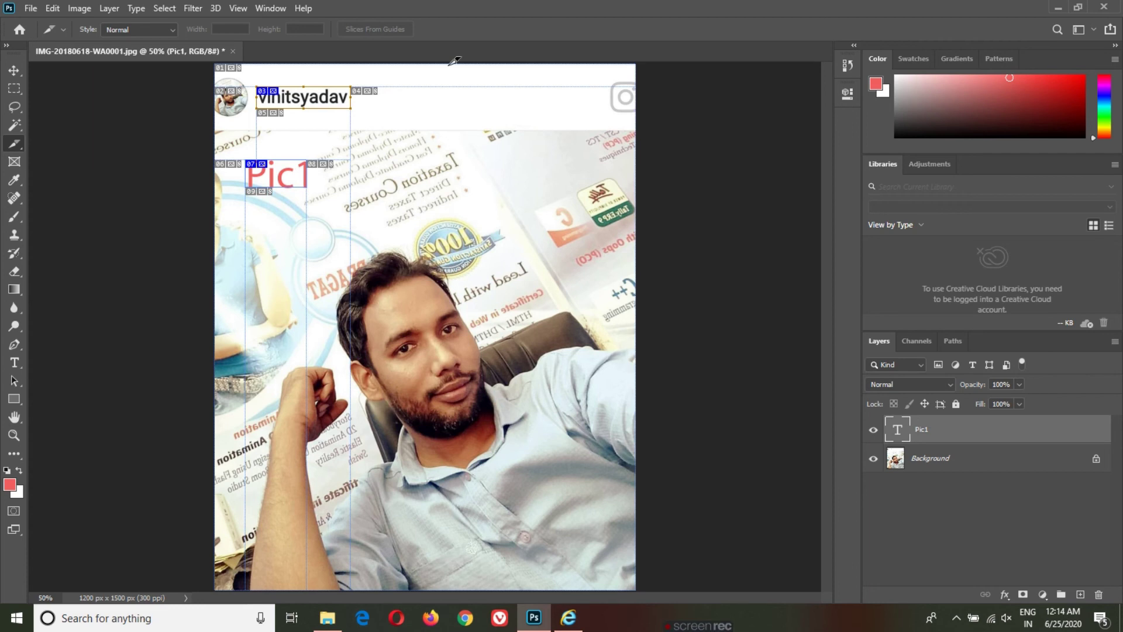
click(30, 9)
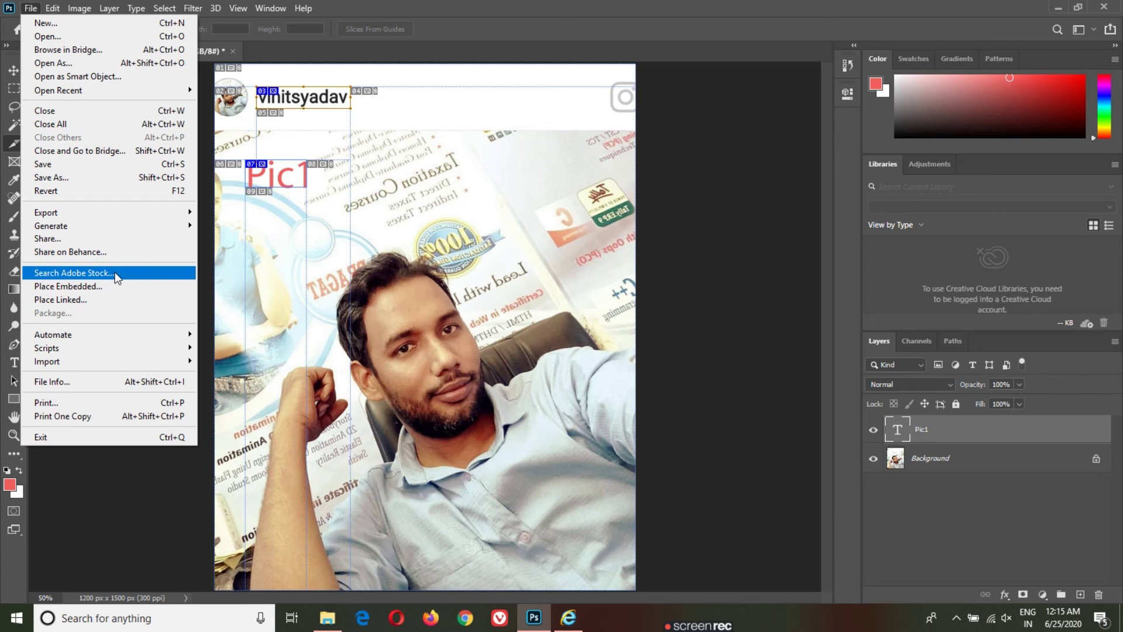
mouse_move(46, 213)
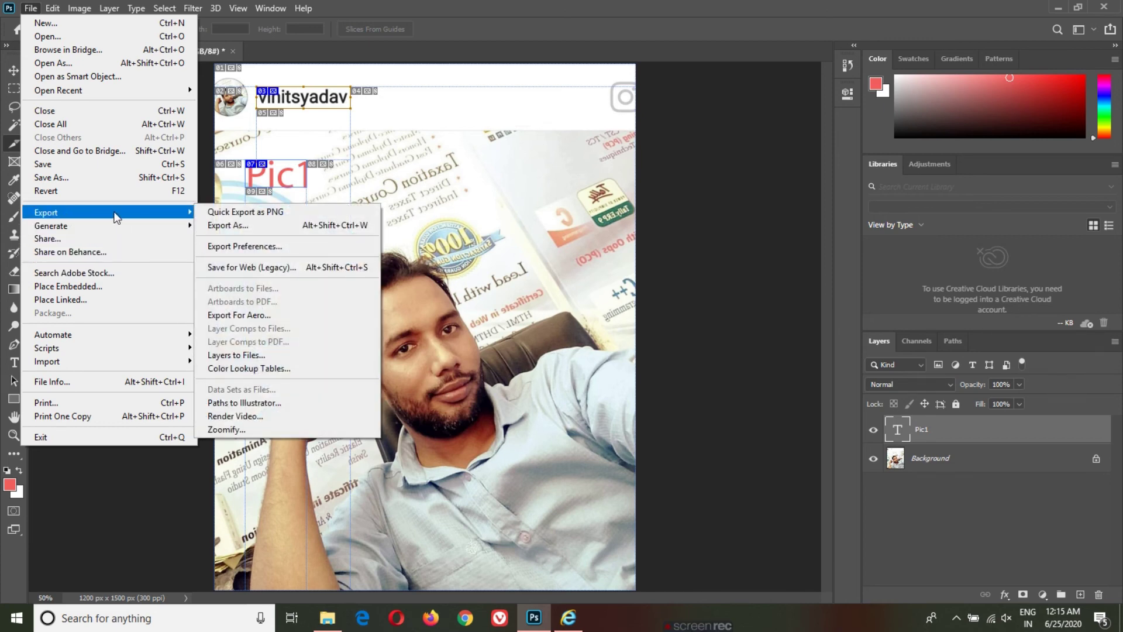
Save for Web (Legacy) as HTML Only, named 'pic', on the Desktop
click(275, 268)
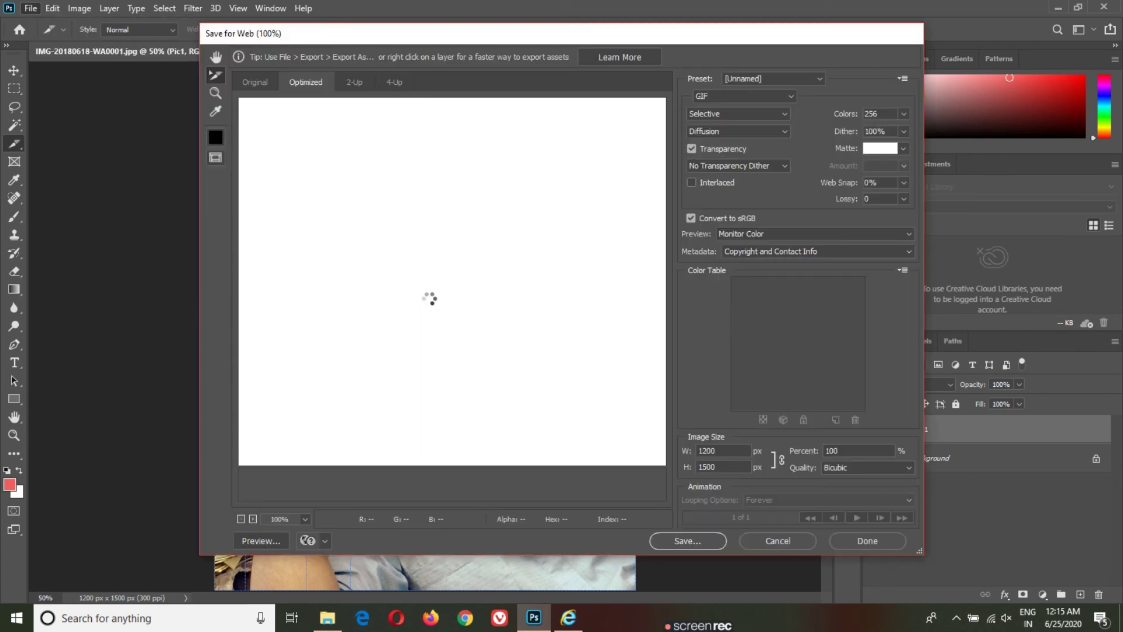
click(697, 540)
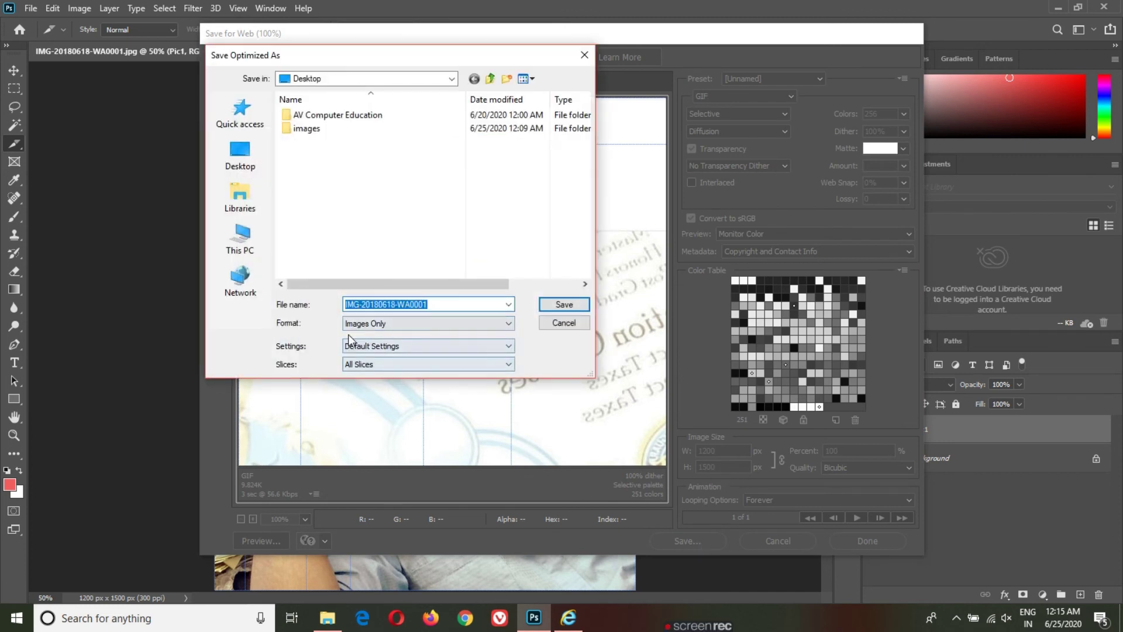
click(378, 326)
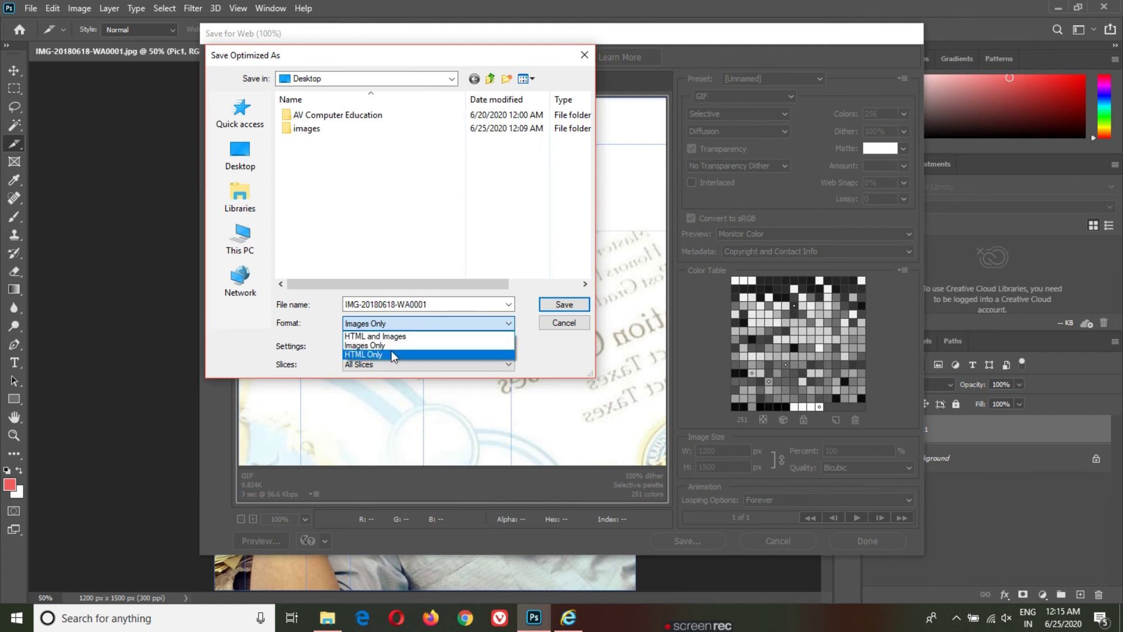
click(385, 354)
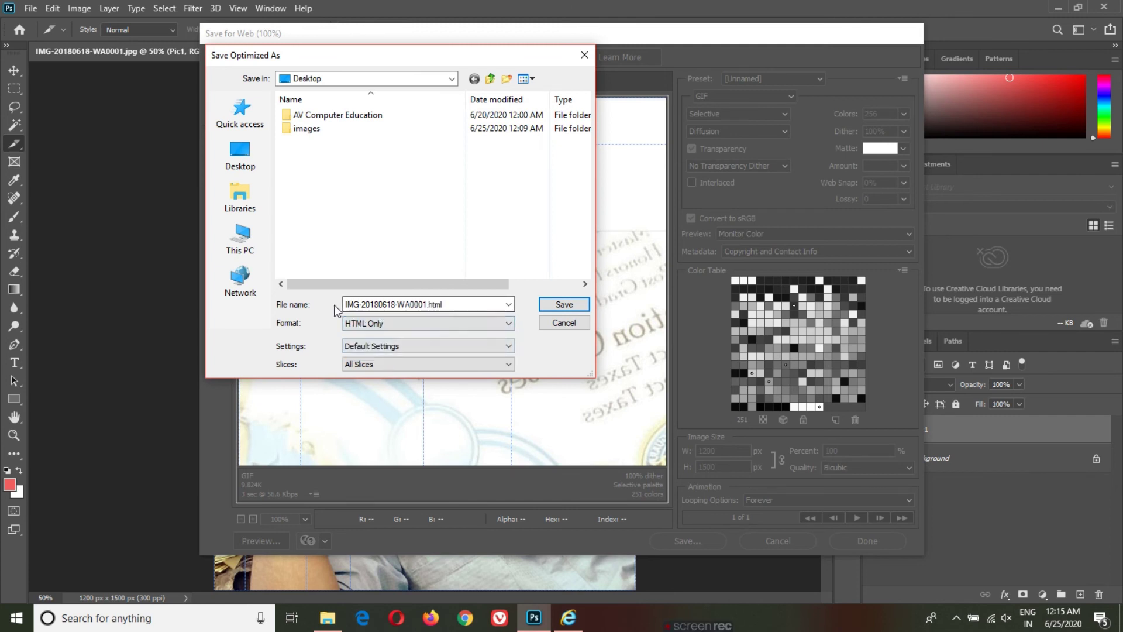
double_click(477, 308)
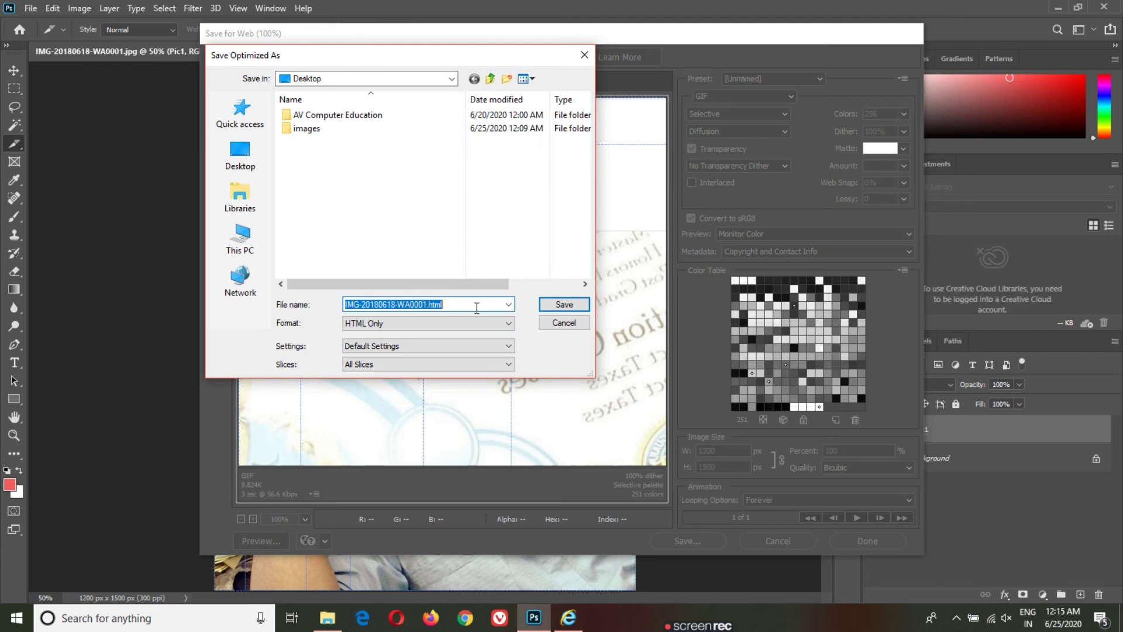
text(pic)
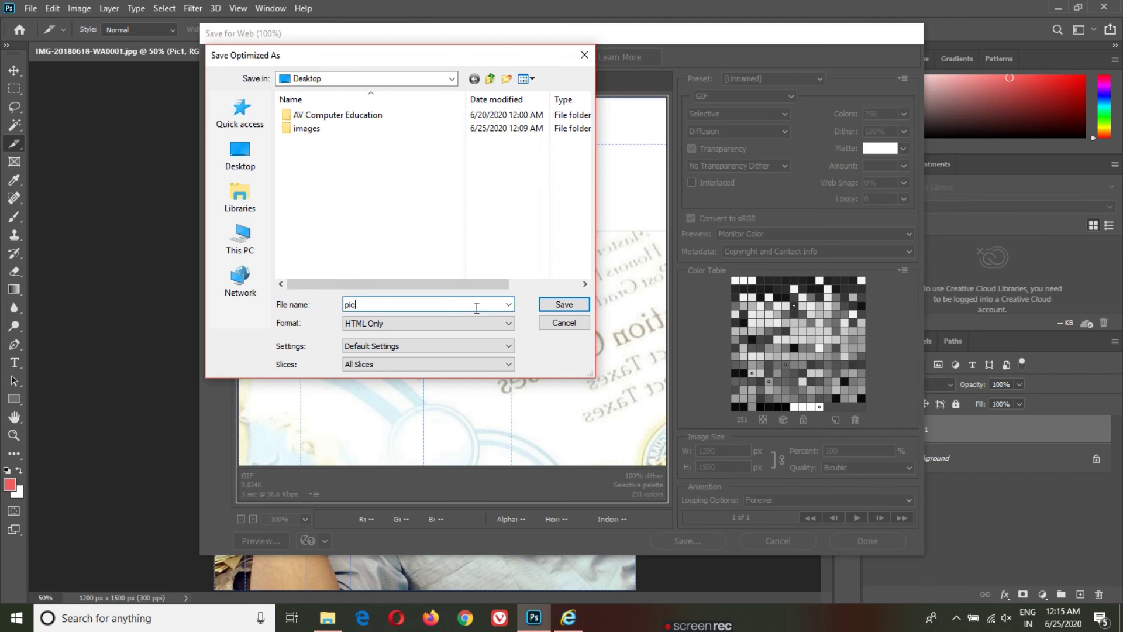
click(563, 307)
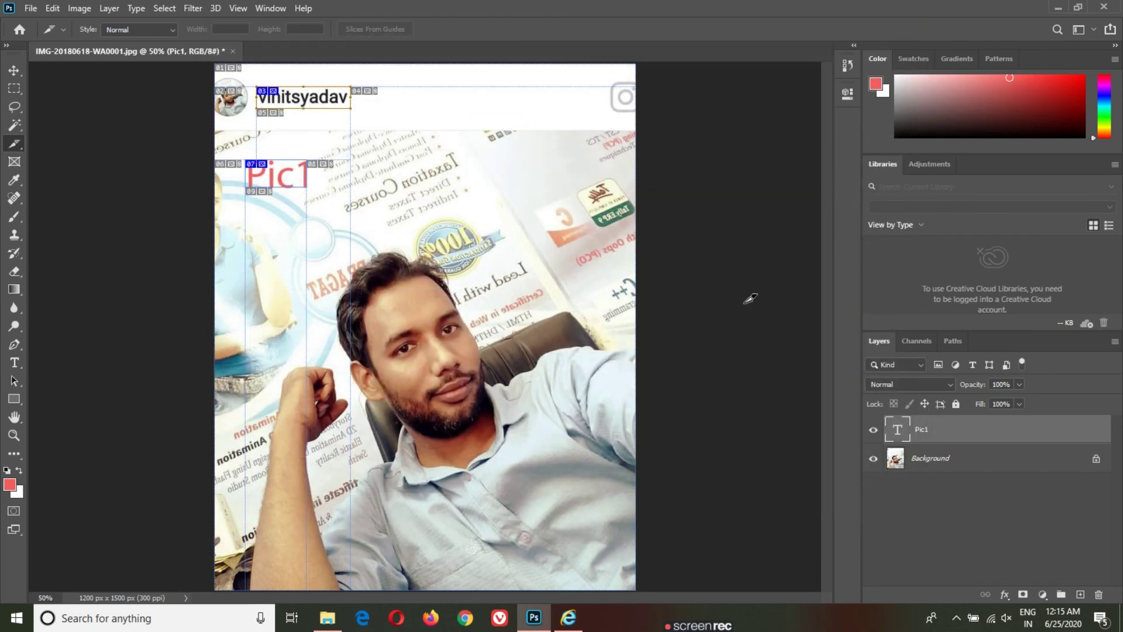
Minimize Photoshop and close the old photo viewer and Pictures windows
click(1065, 5)
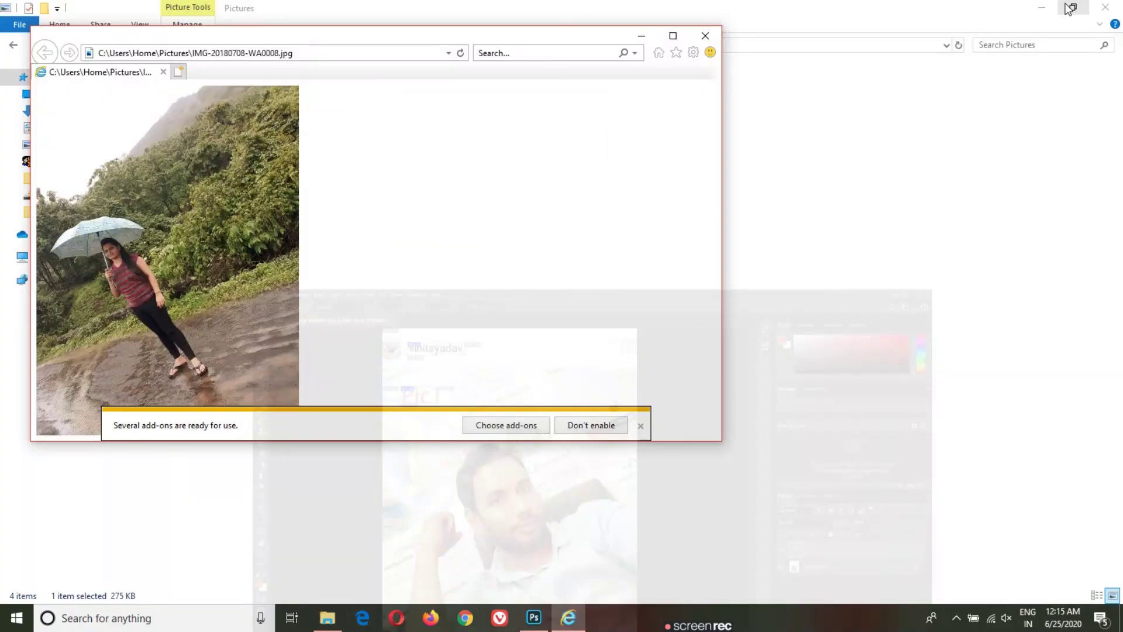
click(706, 36)
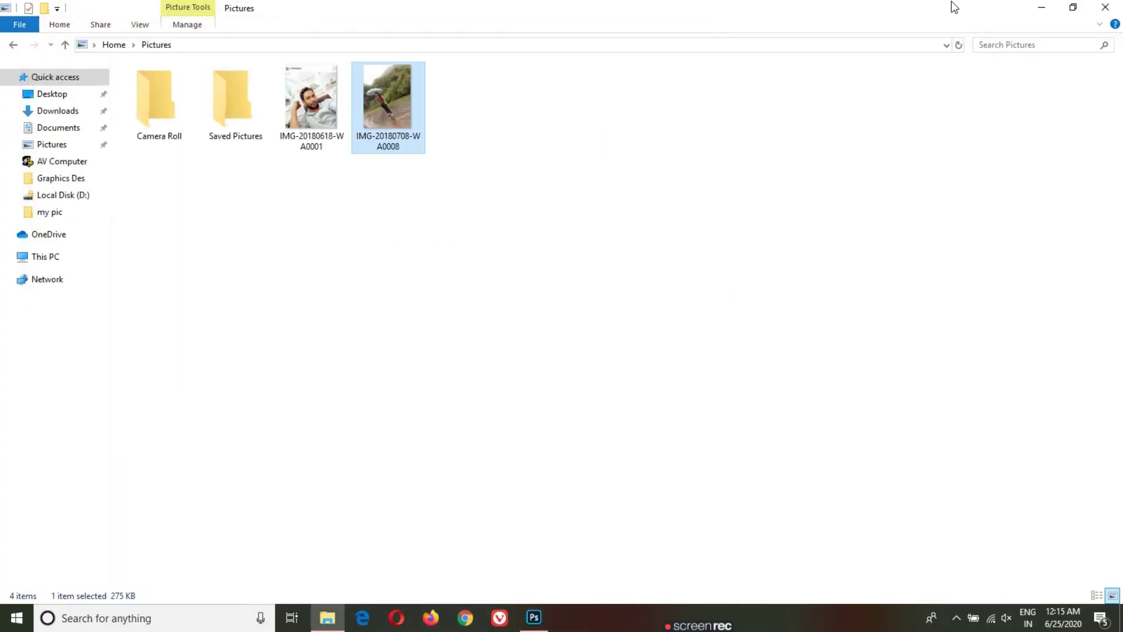
click(1105, 7)
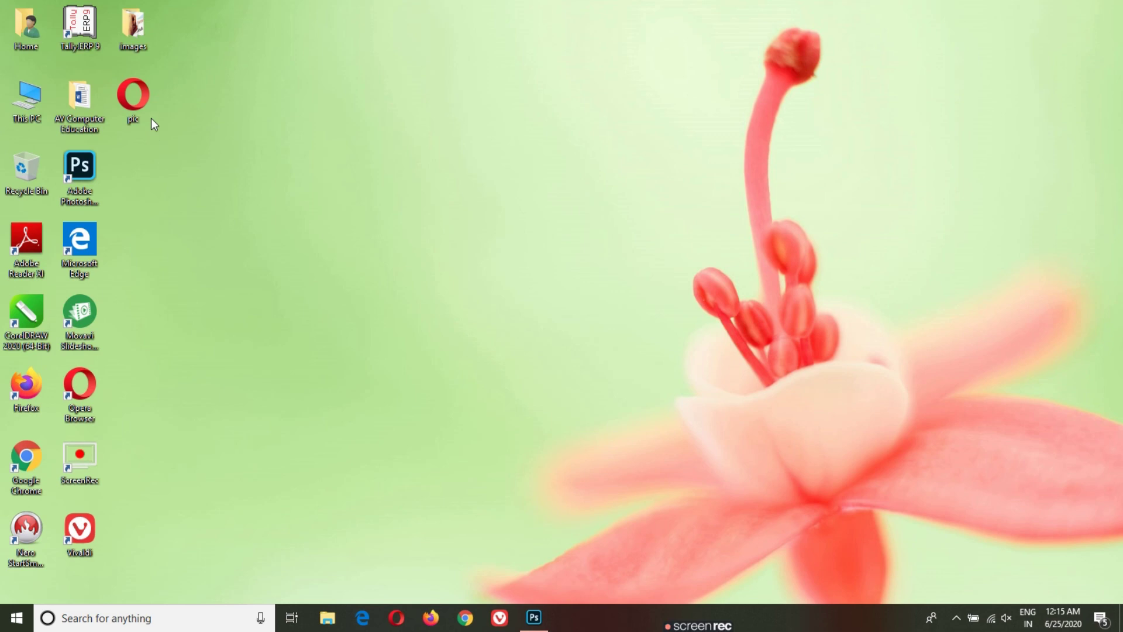
Open the exported pic file from the desktop in Internet Explorer via Open with
click(134, 94)
double_click(143, 104)
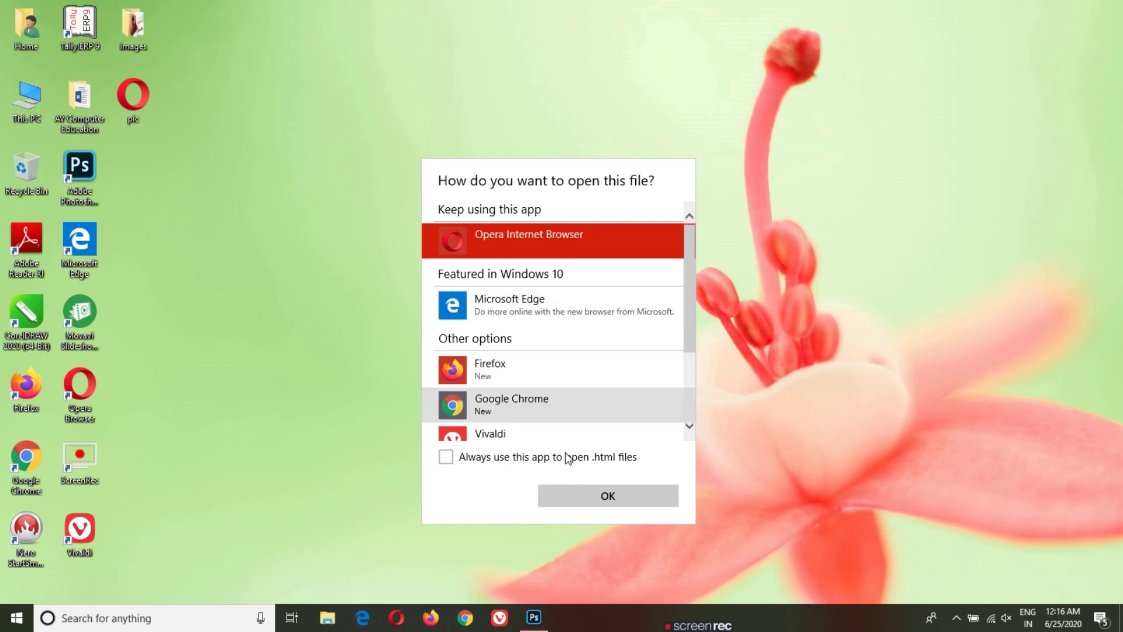
click(604, 499)
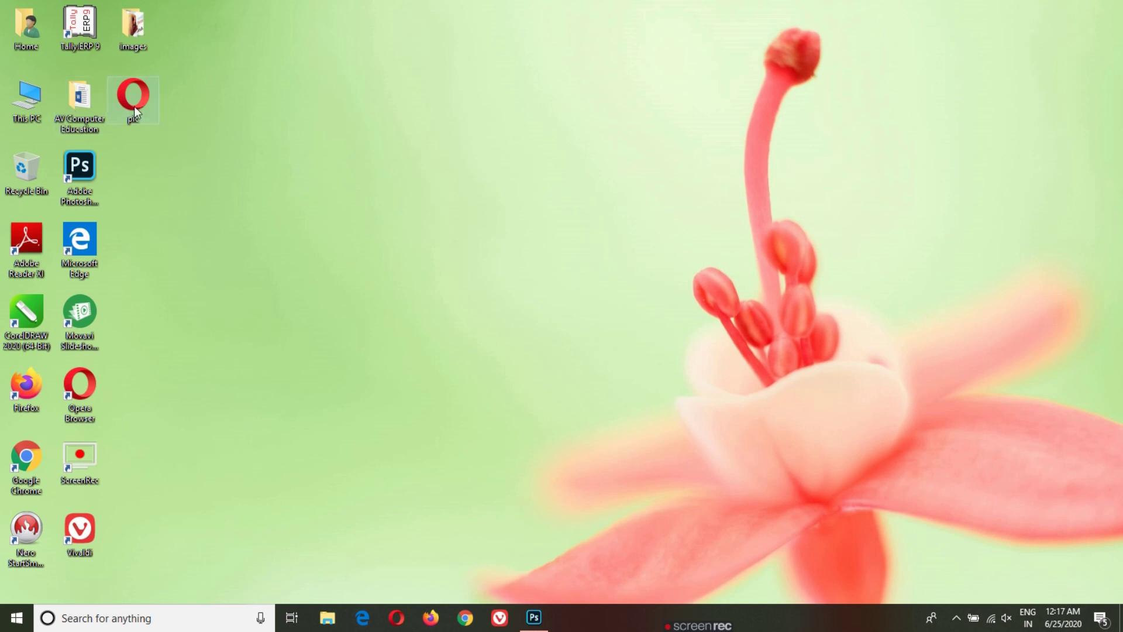
click(130, 110)
right_click(128, 107)
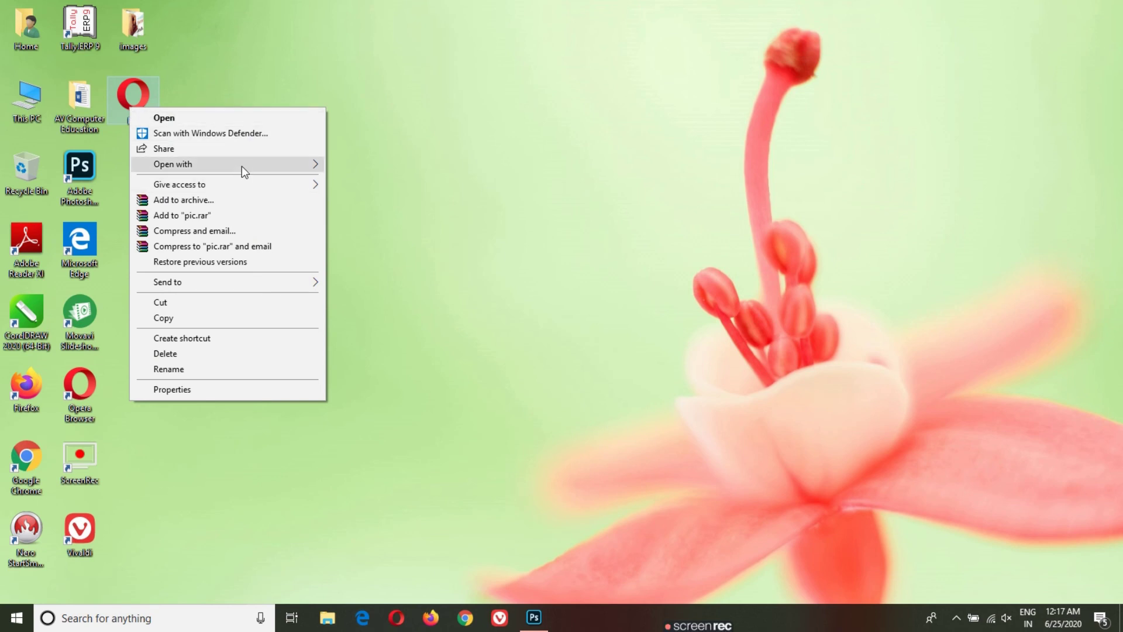
mouse_move(173, 164)
click(373, 198)
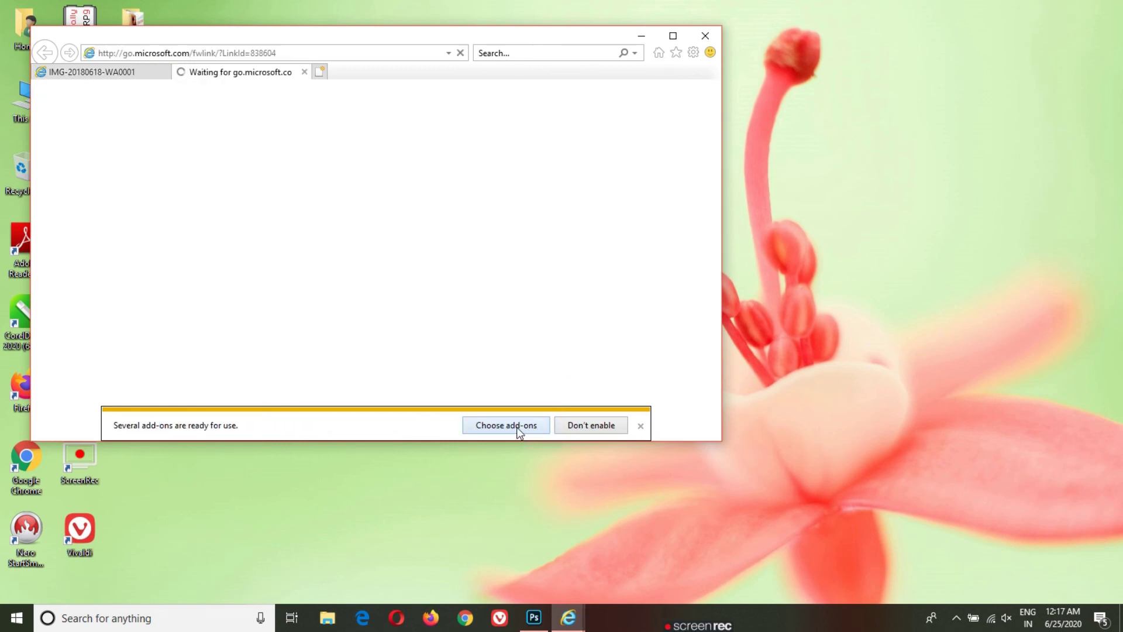
Close the extra Microsoft tab, maximize IE, allow blocked content and enable the listed add-ons
click(304, 72)
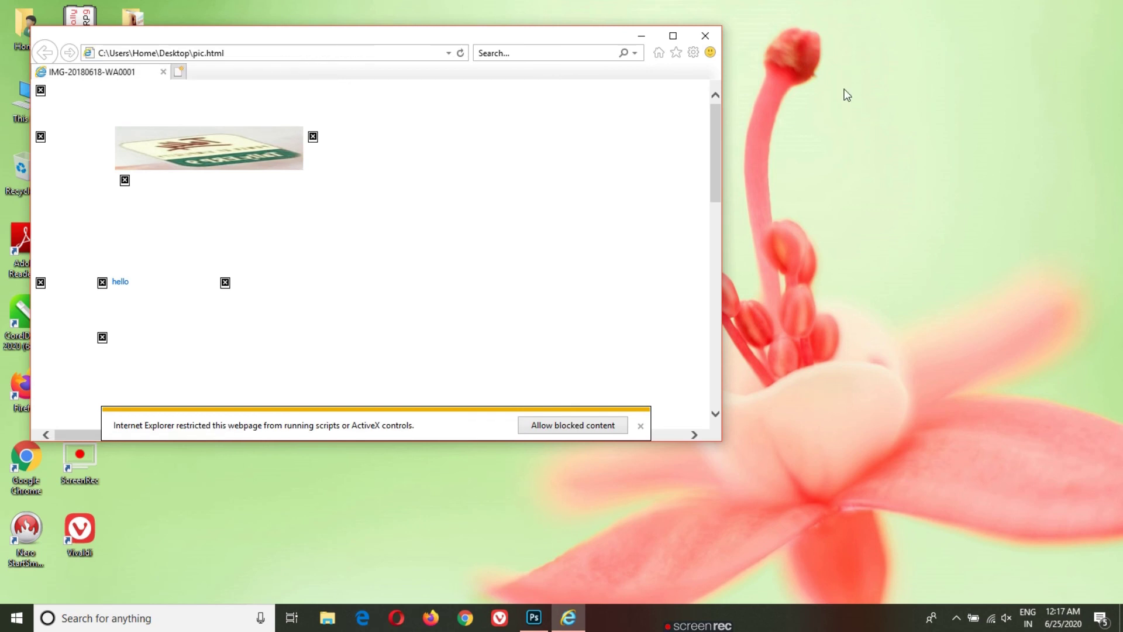
click(672, 36)
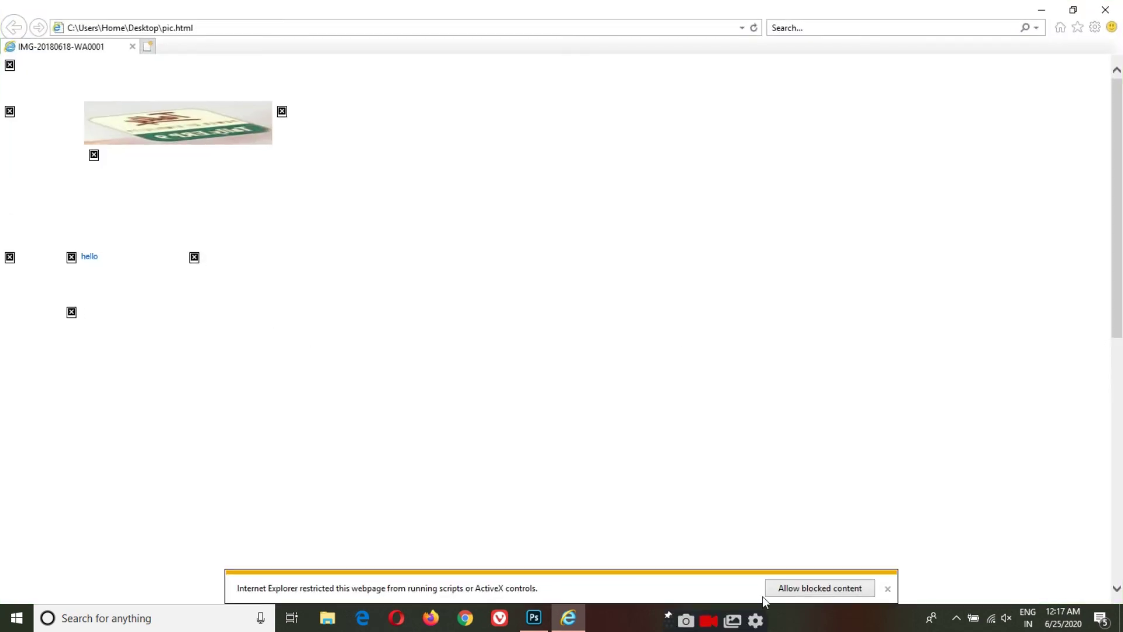
click(826, 587)
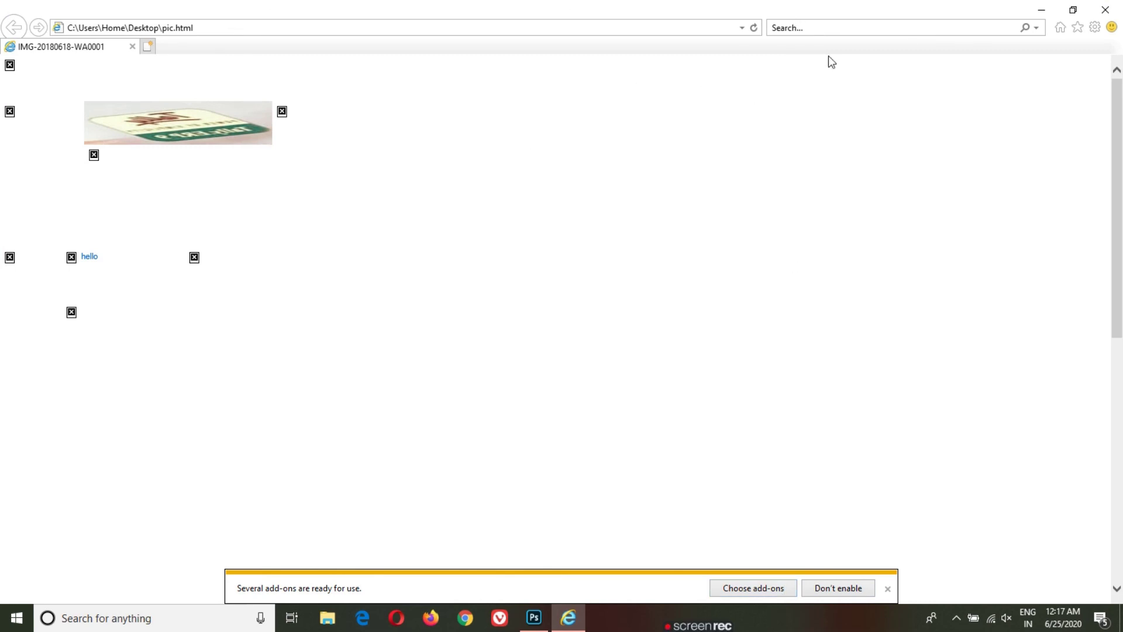
click(777, 590)
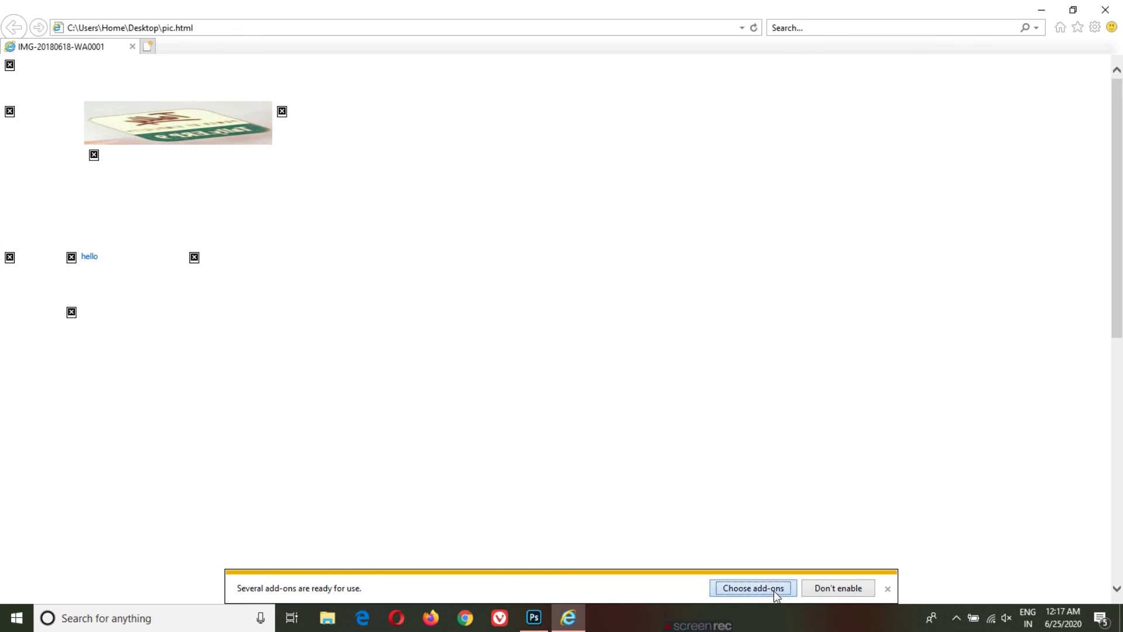
click(673, 229)
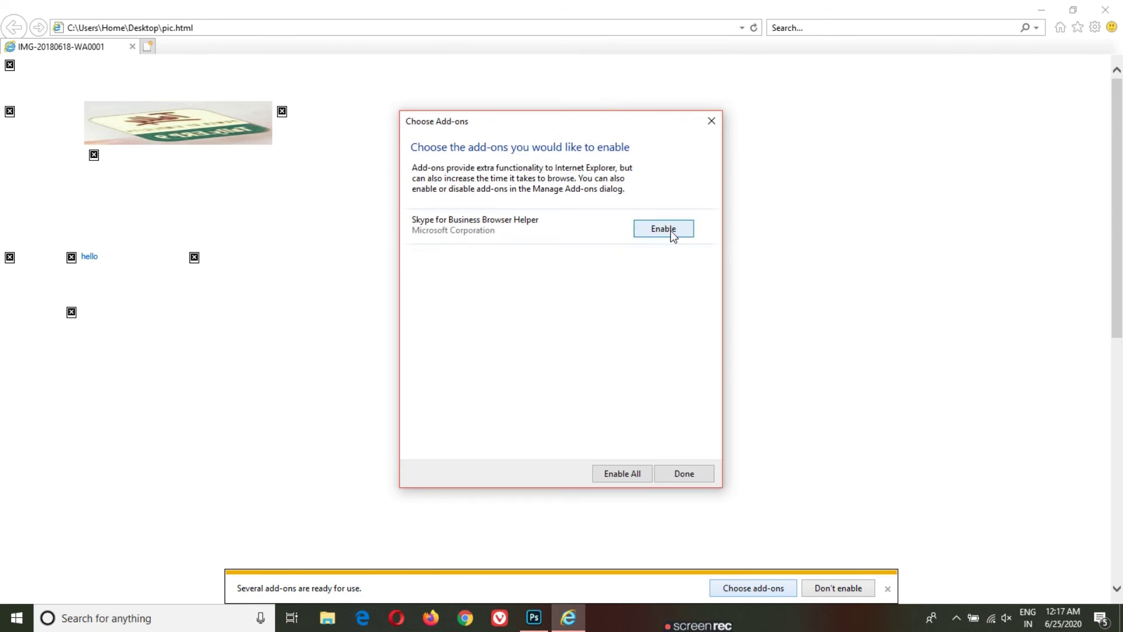
click(670, 230)
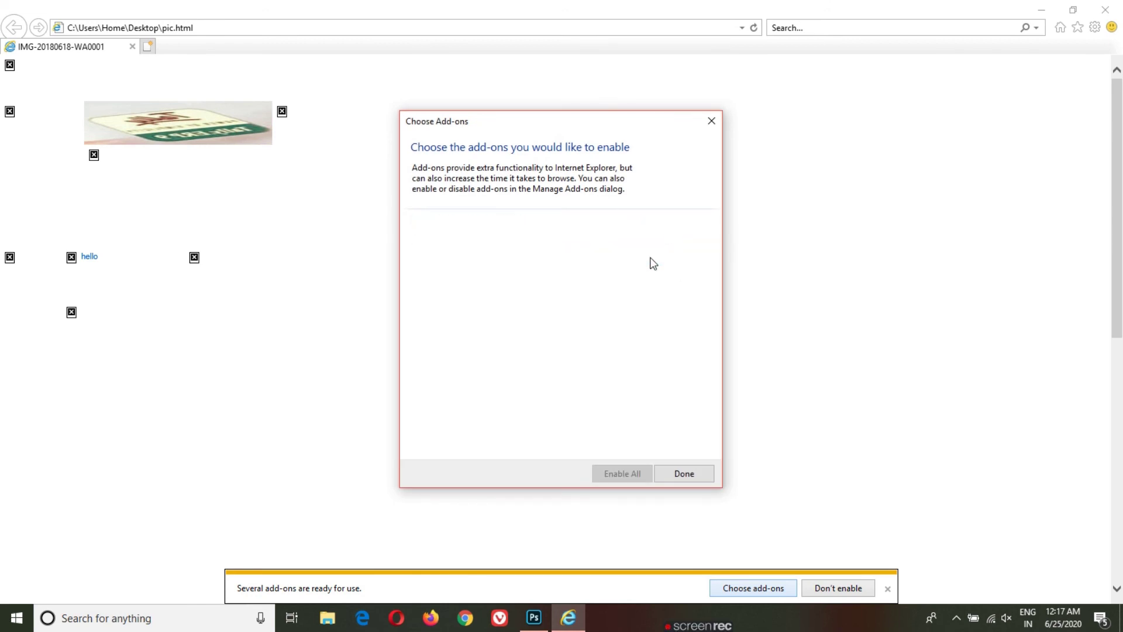
click(684, 473)
Reload the page, test the hello link twice, then close IE and return to Photoshop
click(220, 27)
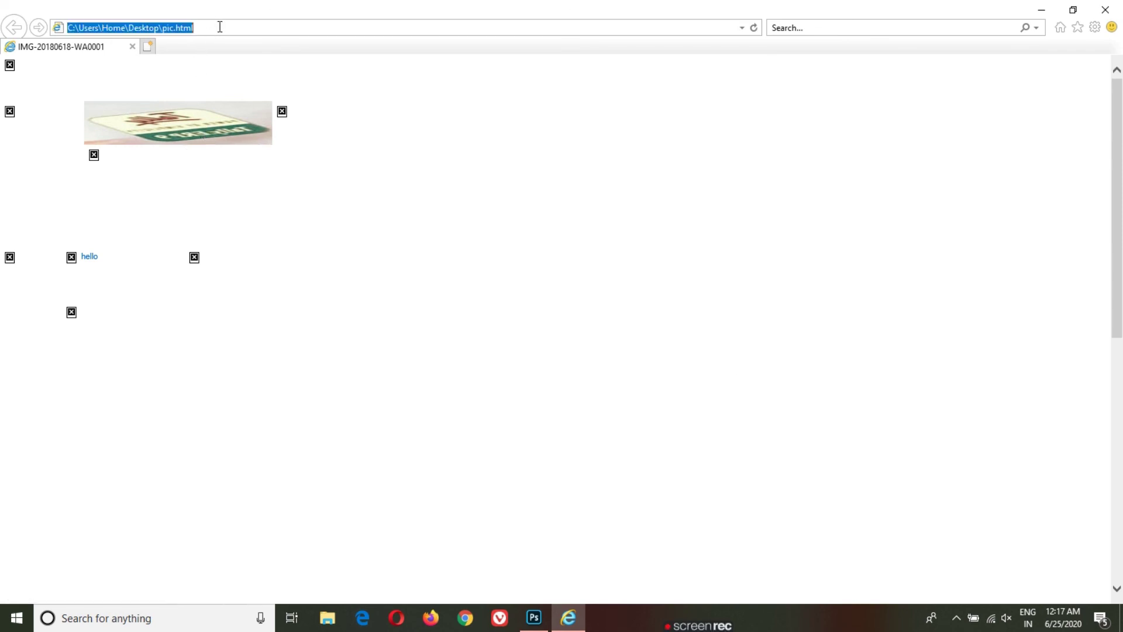
key(Return)
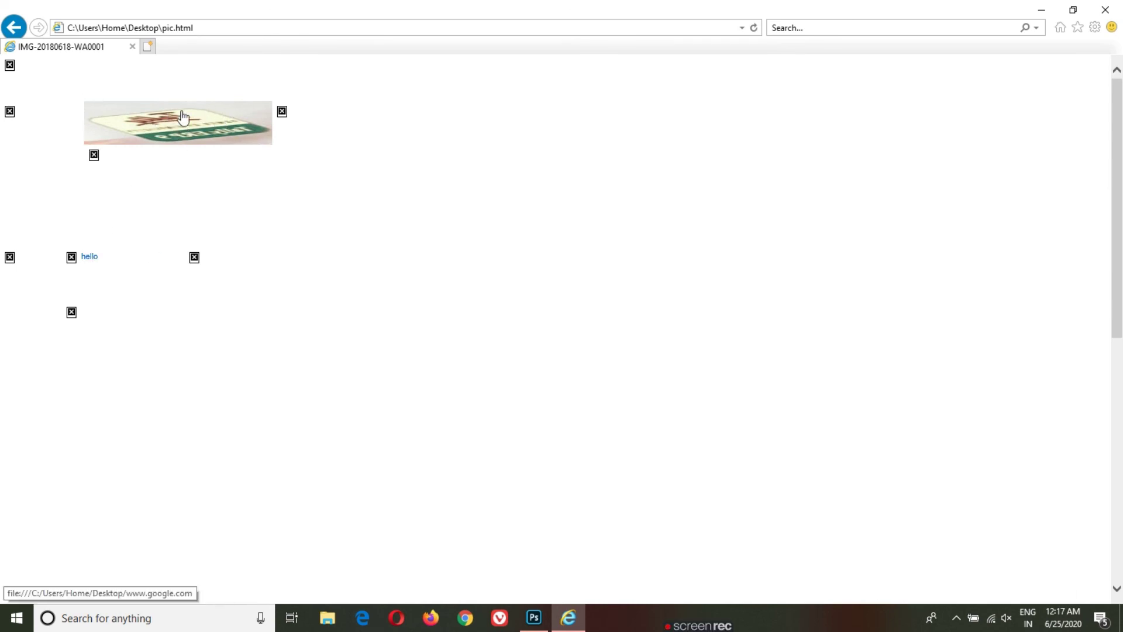
click(88, 260)
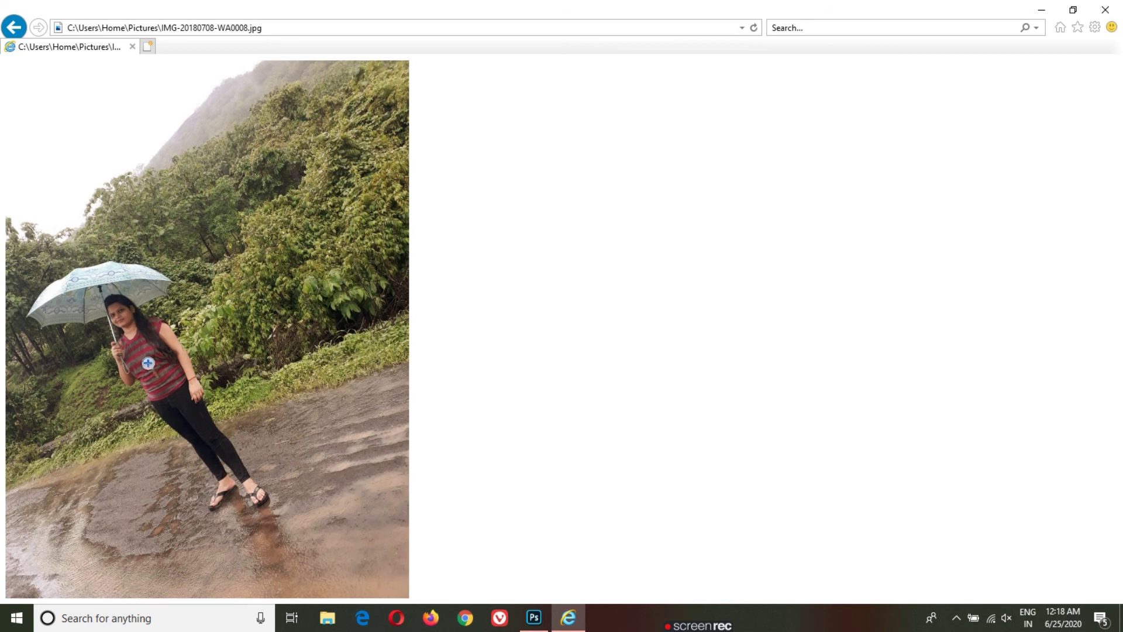
click(26, 33)
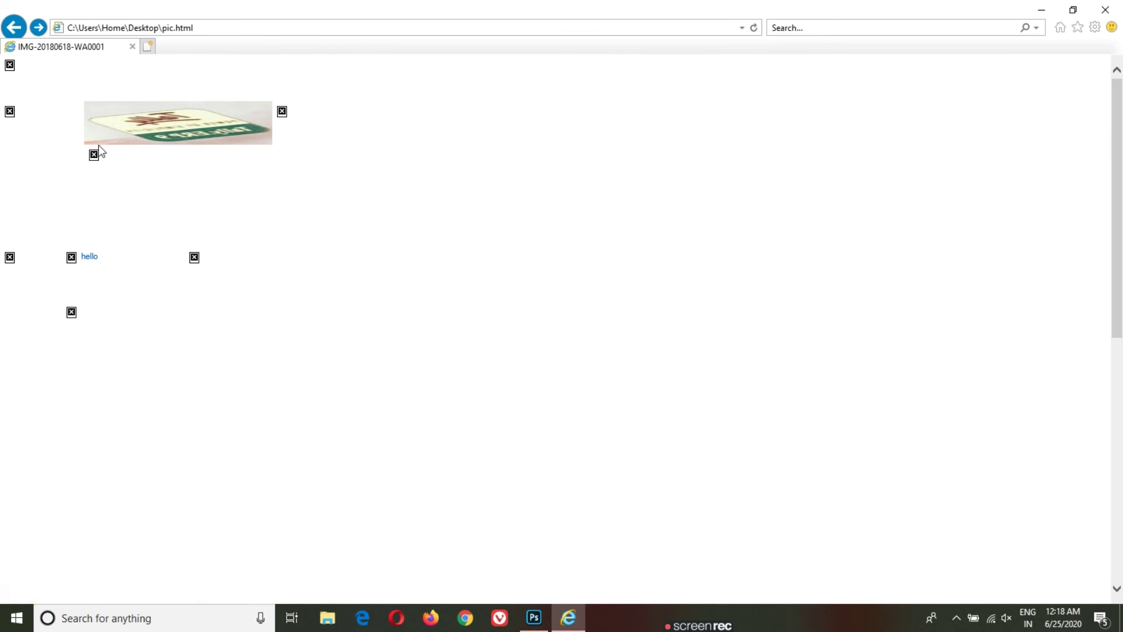
click(83, 258)
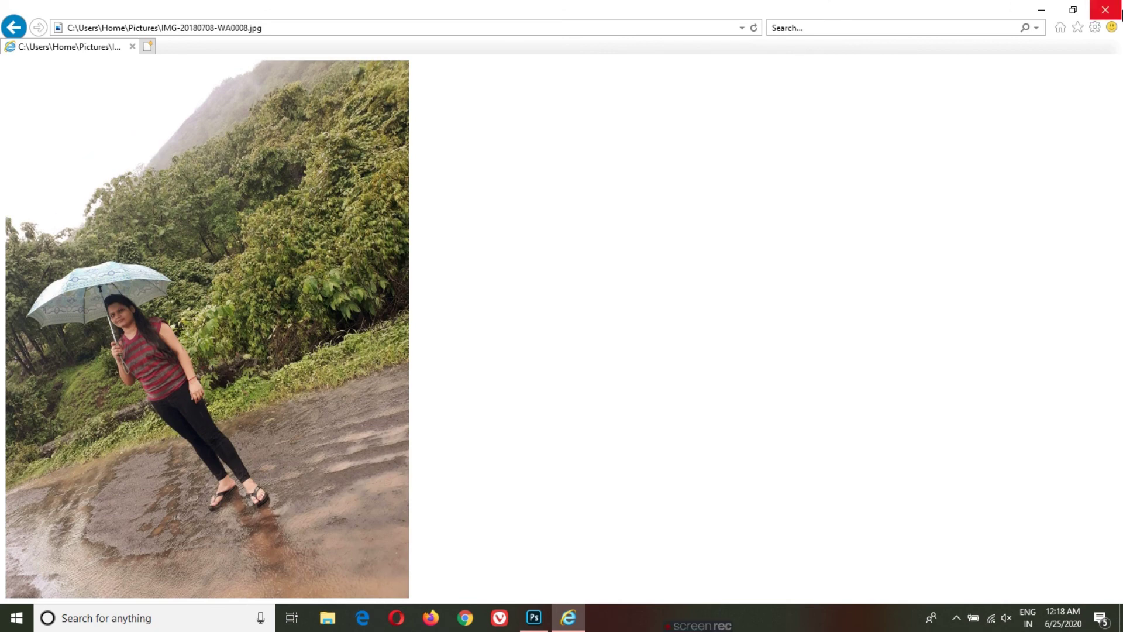
click(1105, 9)
click(534, 617)
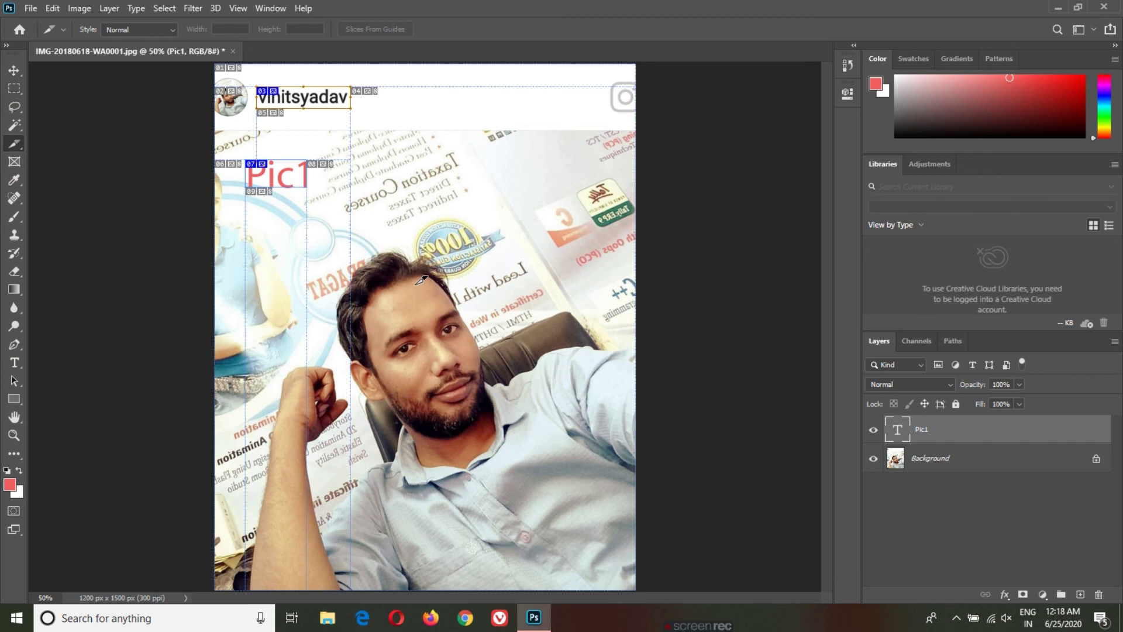
right_click(16, 144)
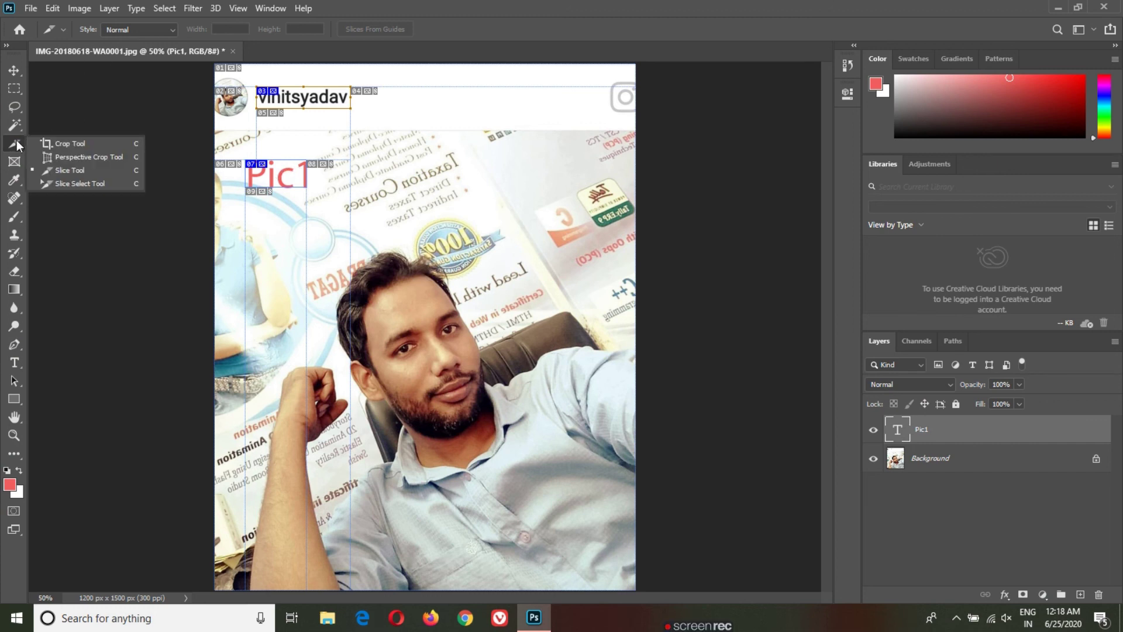